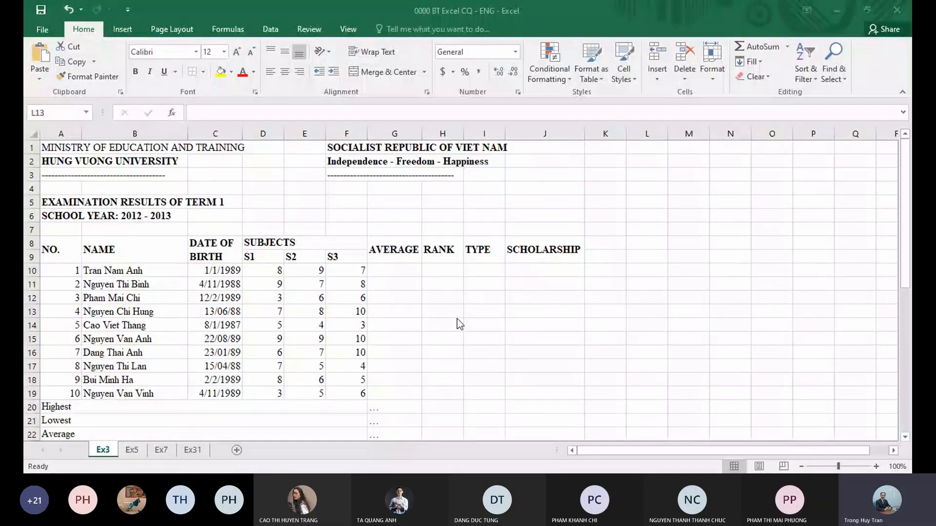
- Enter =AVERAGE(D10:F10) in G10 to average the first student's three subject scores
{"action": "left_click", "coordinate": [458, 320]}
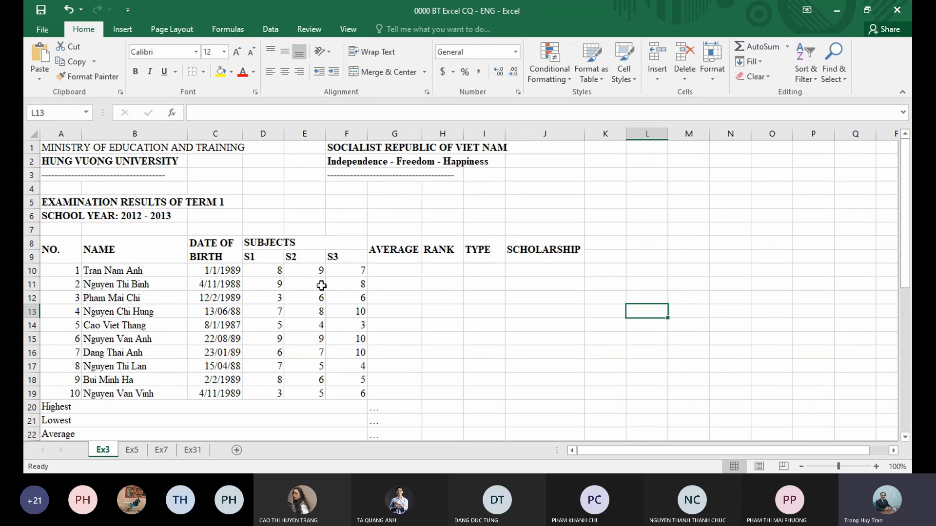
{"action": "left_click", "coordinate": [394, 270]}
{"action": "scroll", "coordinate": [412, 325], "scroll_direction": "down", "scroll_amount": 2}
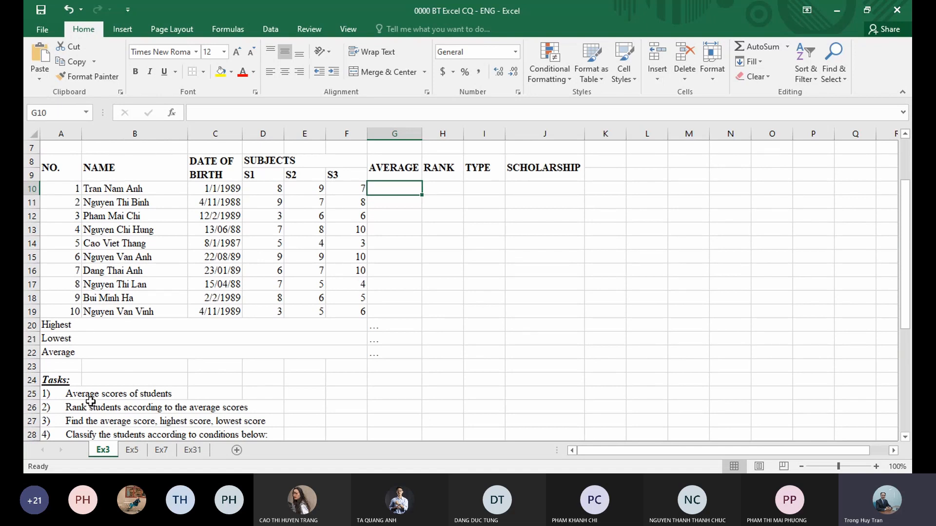
{"action": "scroll", "coordinate": [465, 345], "scroll_direction": "up", "scroll_amount": 2}
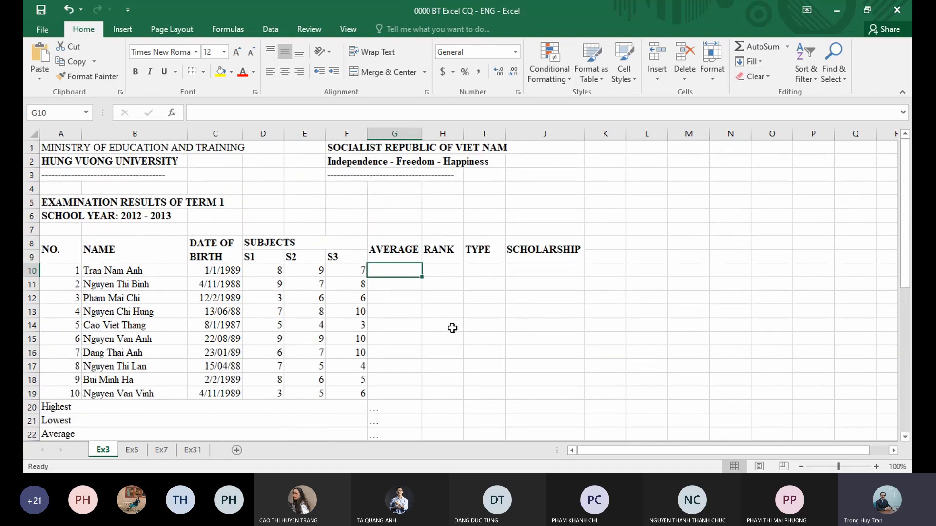
{"action": "type", "text": "="}
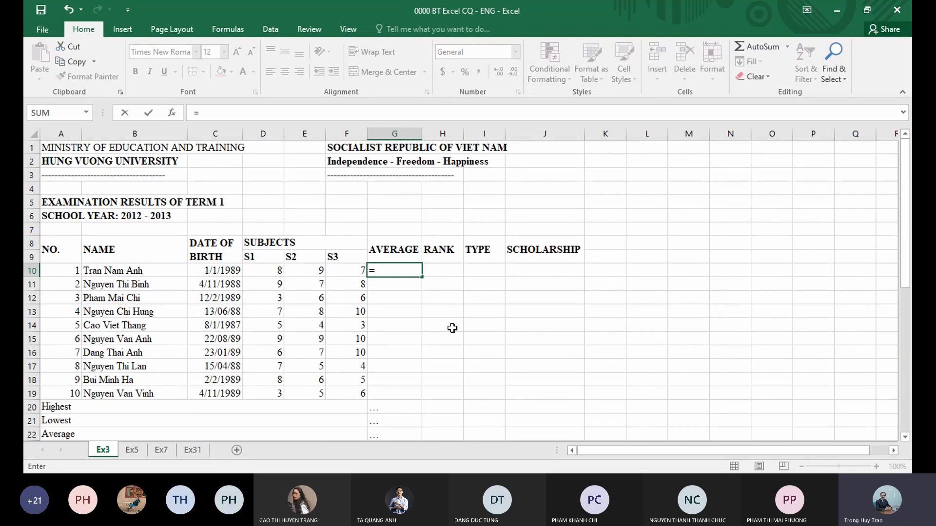
{"action": "type", "text": "ave"}
{"action": "key", "text": "Tab"}
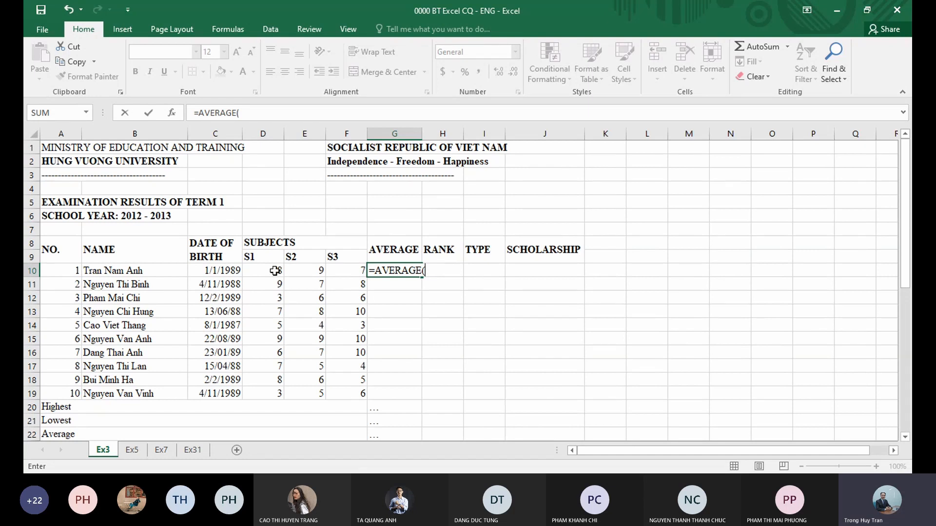
{"action": "left_click_drag", "start_coordinate": [275, 272], "coordinate": [346, 271]}
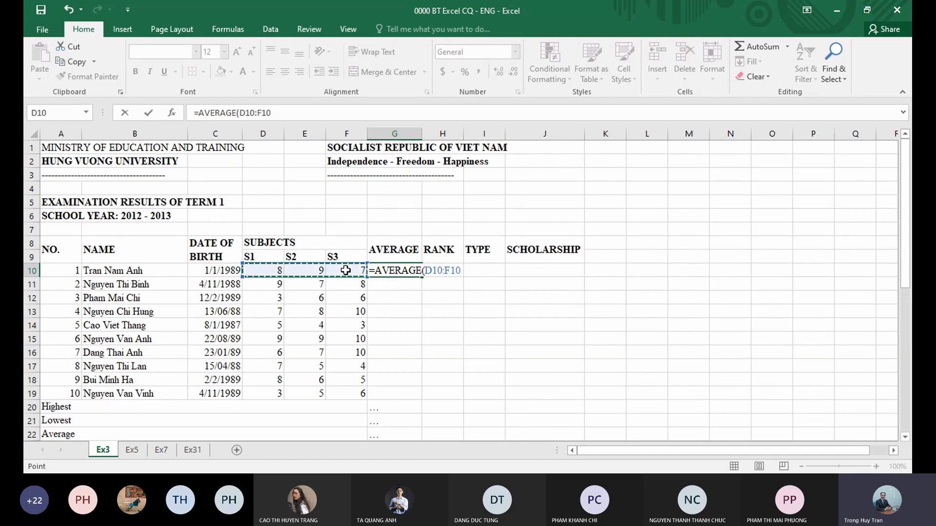
{"action": "type", "text": ")"}
{"action": "key", "text": "Return"}
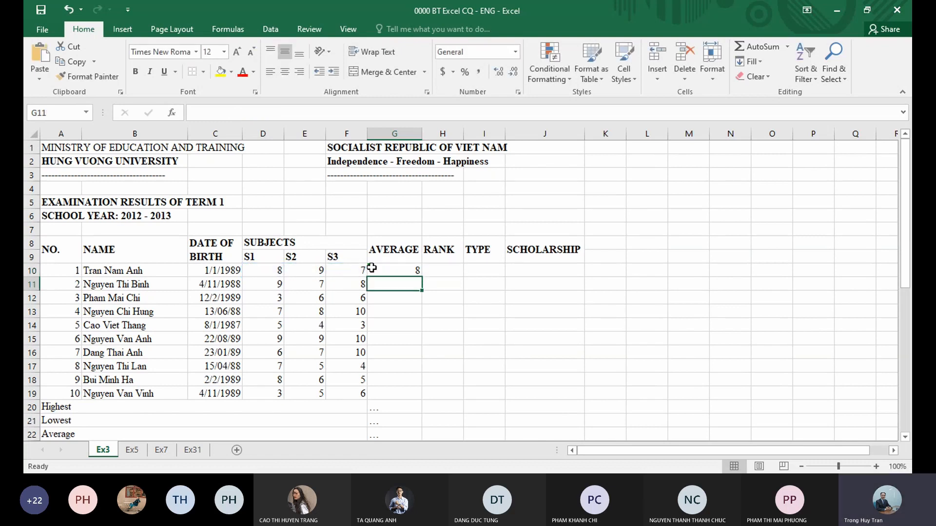
- Format the average in G10 with two decimal places and fill its formula down to G19
{"action": "left_click", "coordinate": [375, 272]}
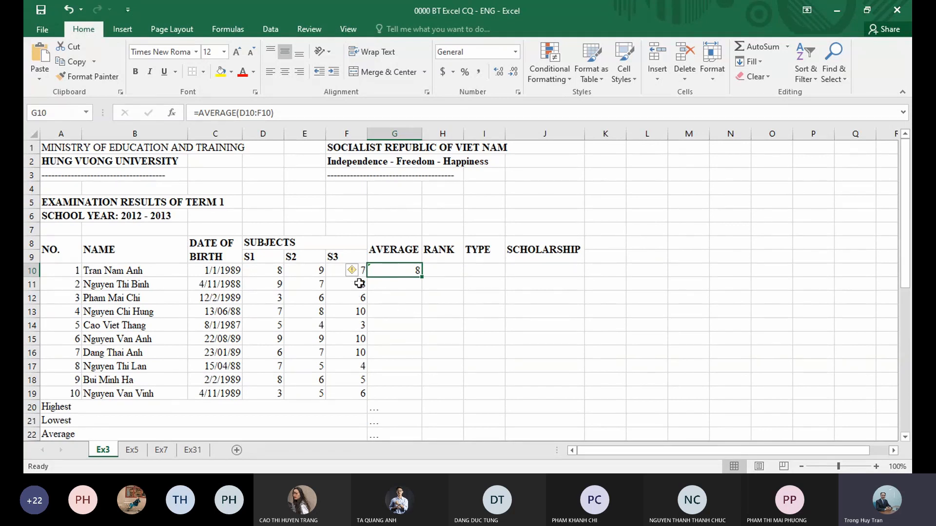
{"action": "left_click", "coordinate": [497, 72]}
{"action": "left_click", "coordinate": [513, 73]}
{"action": "left_click_drag", "start_coordinate": [424, 278], "coordinate": [418, 399]}
{"action": "key", "text": "Right"}
- Enter =RANK(G10,$G$10:$G$19) in H10 to rank the first student by average score, as task 2 asks
{"action": "scroll", "coordinate": [546, 332], "scroll_direction": "down", "scroll_amount": 2}
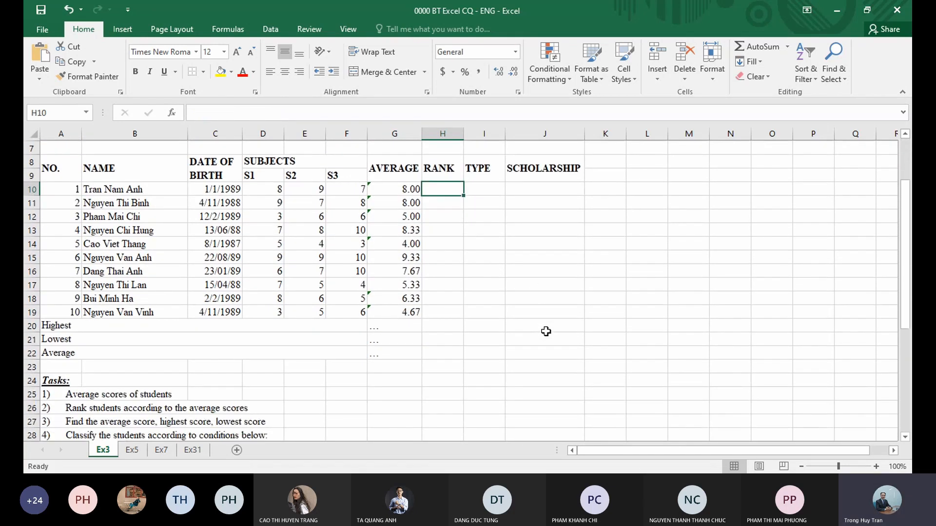
{"action": "scroll", "coordinate": [546, 331], "scroll_direction": "down", "scroll_amount": 1}
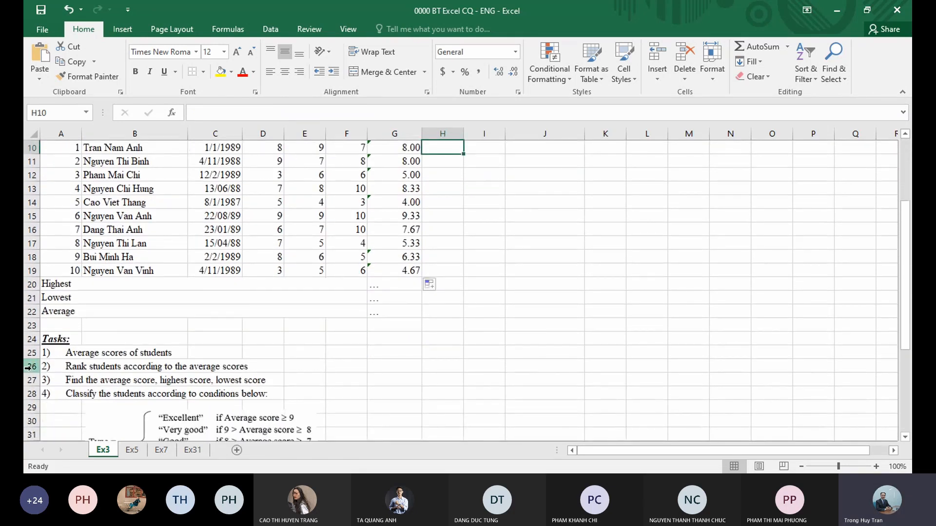
{"action": "left_click", "coordinate": [28, 366]}
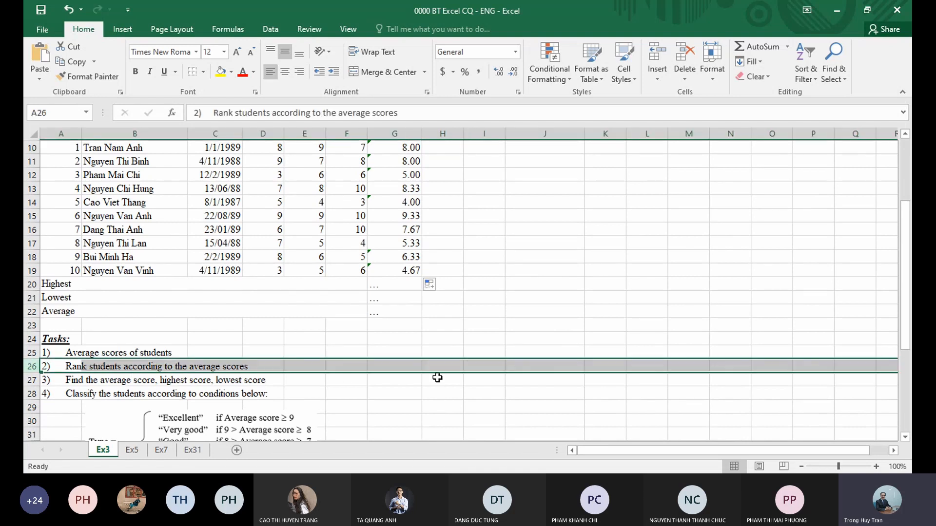
{"action": "scroll", "coordinate": [449, 271], "scroll_direction": "up", "scroll_amount": 3}
{"action": "left_click", "coordinate": [449, 271]}
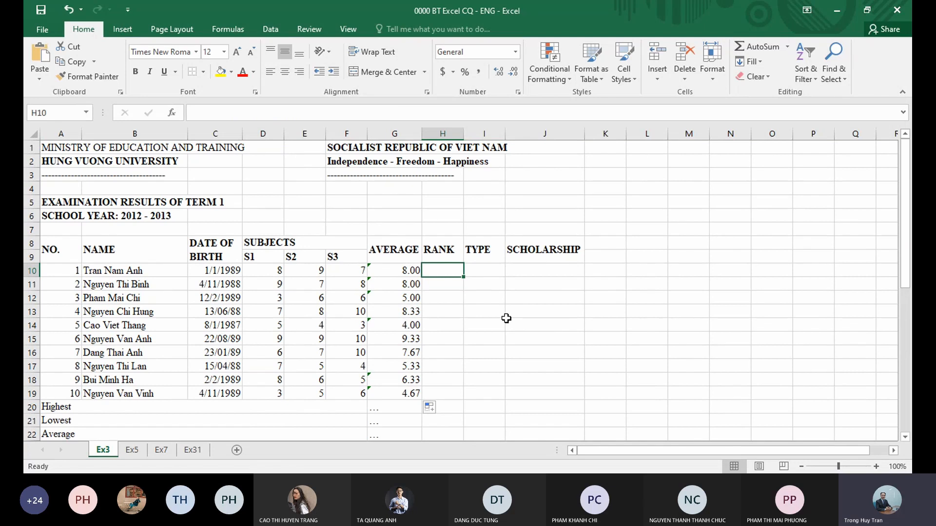
{"action": "type", "text": "=ra"}
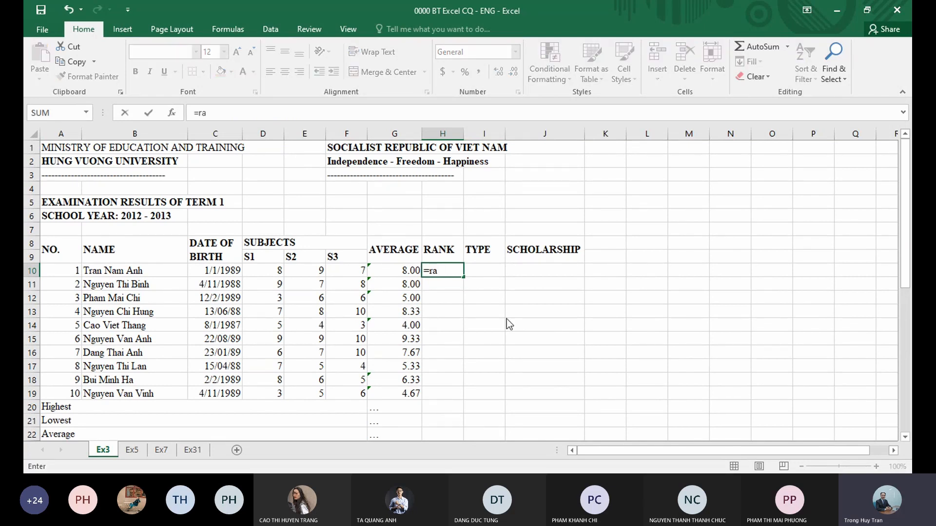
{"action": "type", "text": "nk("}
{"action": "left_click", "coordinate": [407, 272]}
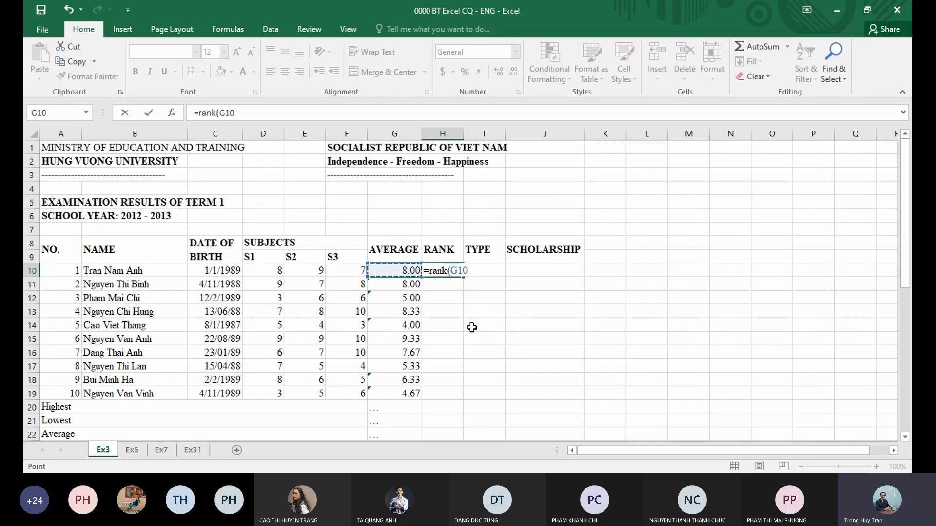
{"action": "type", "text": ","}
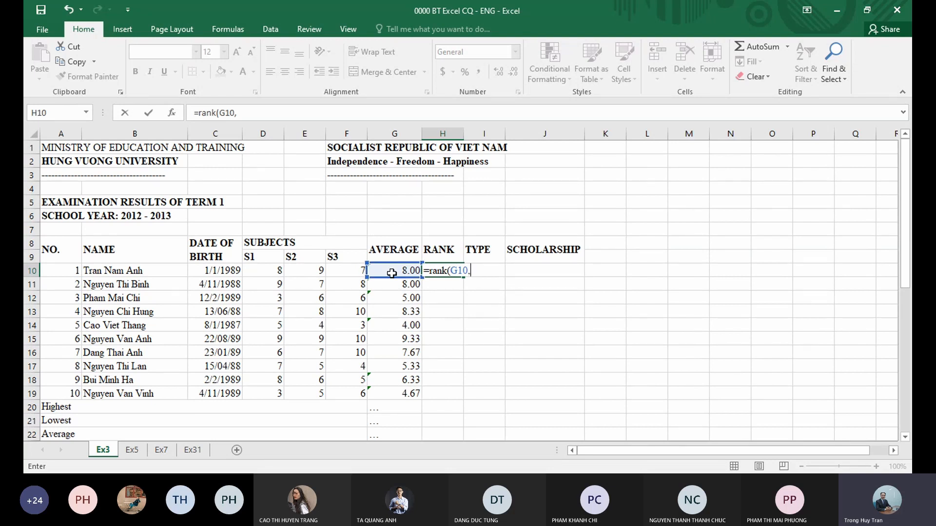
{"action": "left_click_drag", "start_coordinate": [391, 273], "coordinate": [389, 396]}
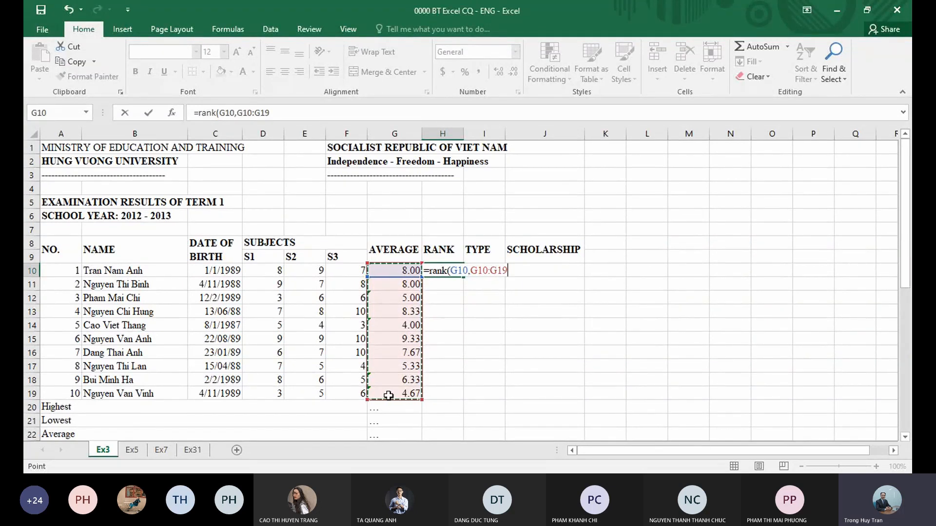
{"action": "key", "text": "F4"}
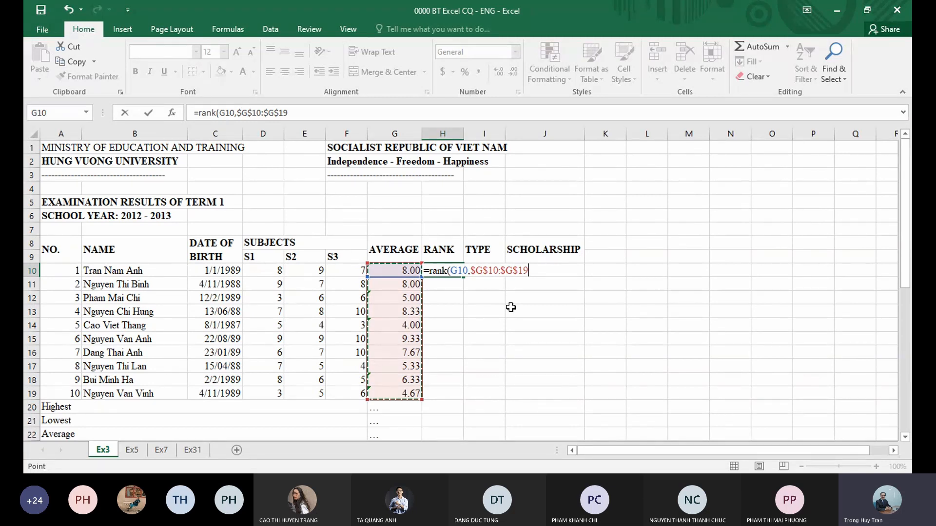
{"action": "type", "text": ")"}
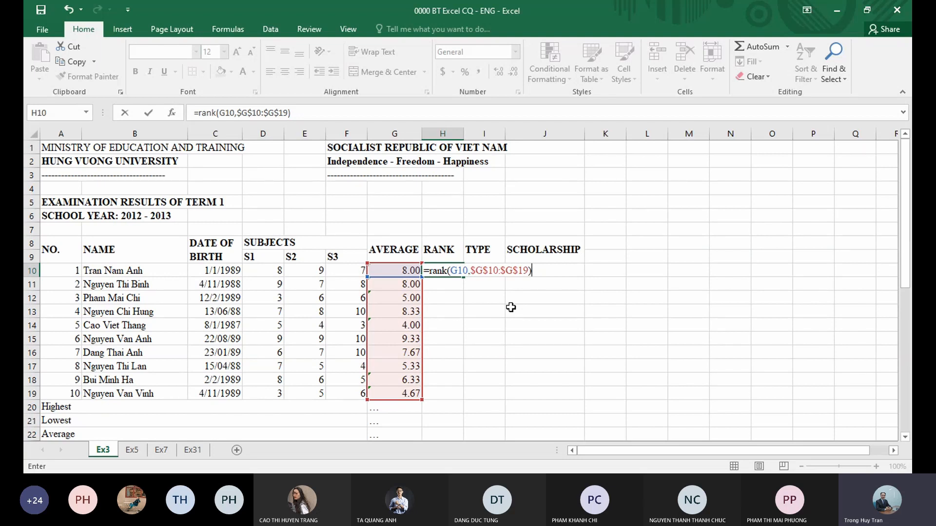
{"action": "key", "text": "Return"}
- Fill the rank formula from H10 down to H19 and check rows 14 and 15 against their averages
{"action": "left_click", "coordinate": [443, 271]}
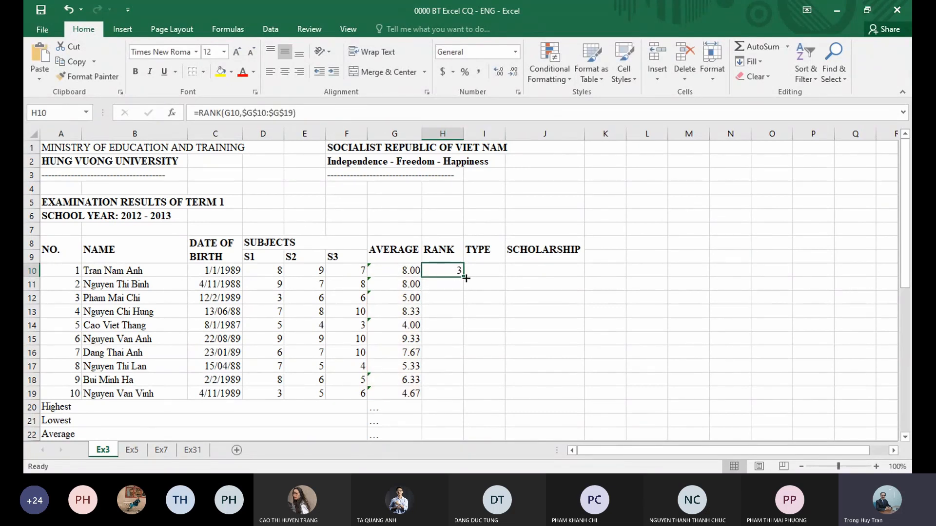
{"action": "left_click_drag", "start_coordinate": [466, 278], "coordinate": [465, 394]}
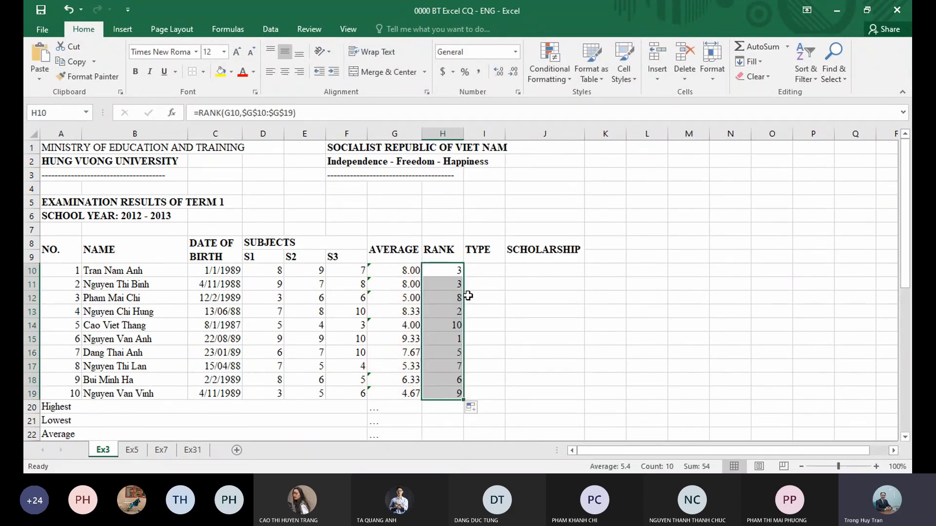
{"action": "left_click", "coordinate": [444, 337]}
{"action": "left_click", "coordinate": [393, 340]}
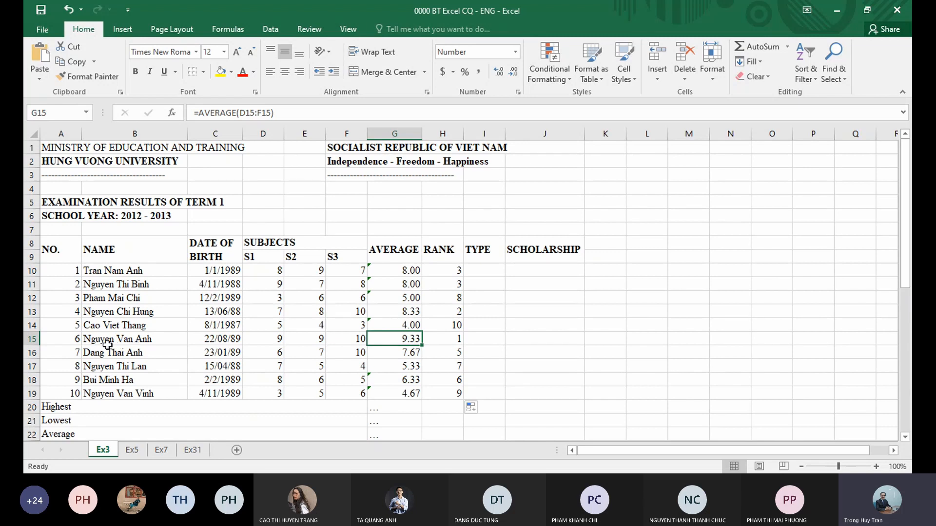
{"action": "left_click", "coordinate": [31, 338]}
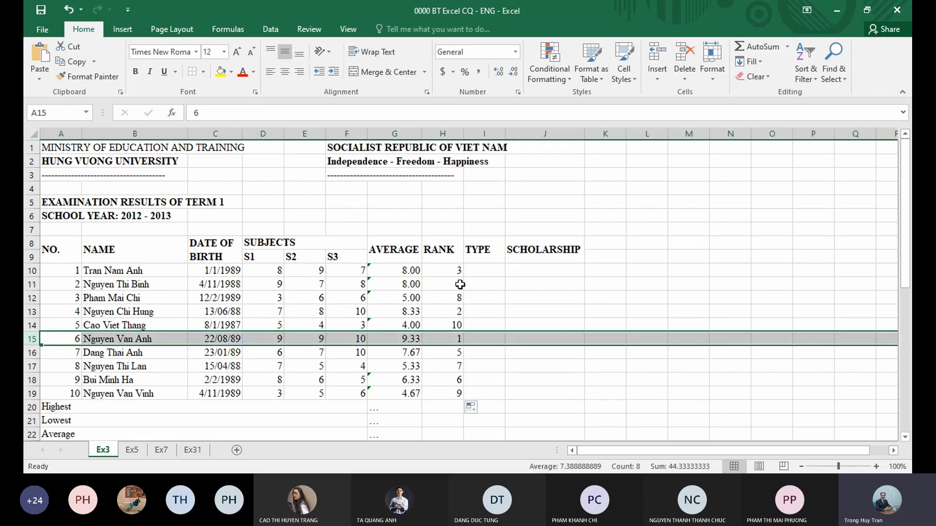
{"action": "left_click", "coordinate": [411, 325]}
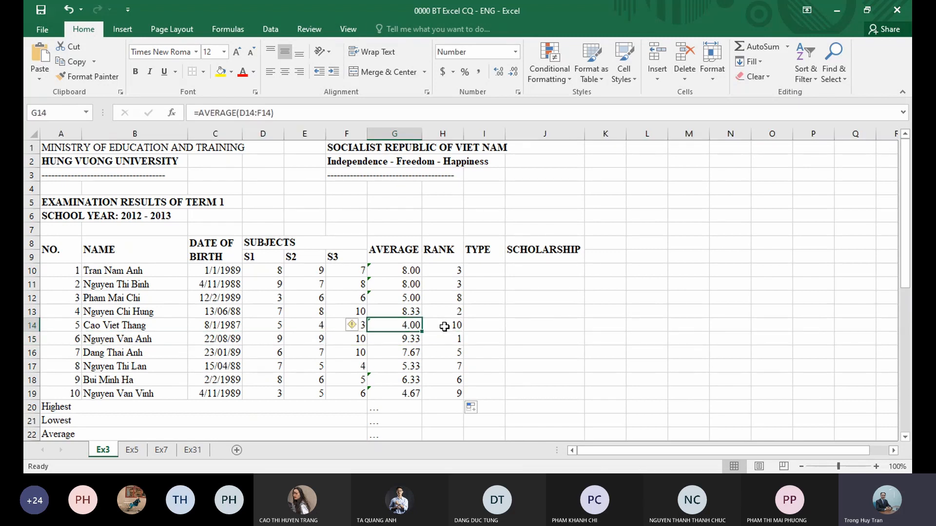
{"action": "left_click", "coordinate": [445, 327]}
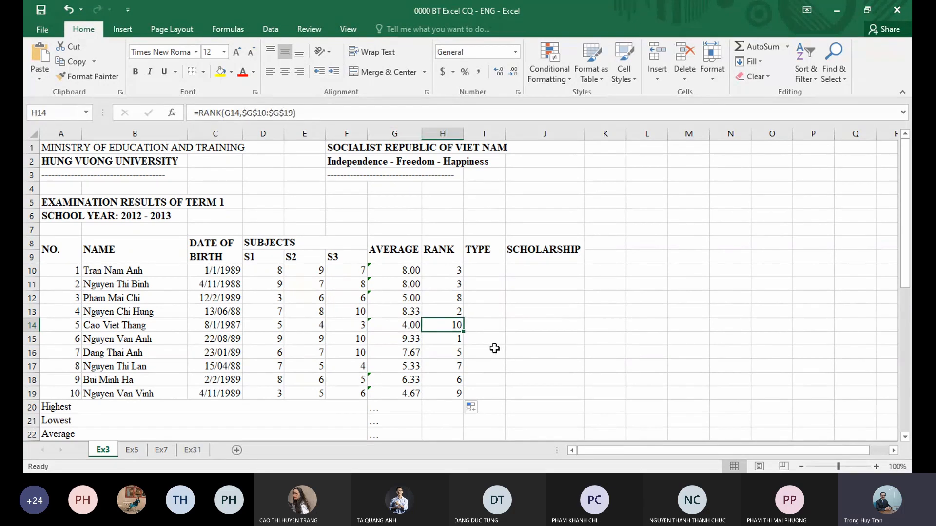
- Enter =MAX(G10:G19) in G20 to find the highest average score for task 3
{"action": "scroll", "coordinate": [484, 341], "scroll_direction": "down", "scroll_amount": 4}
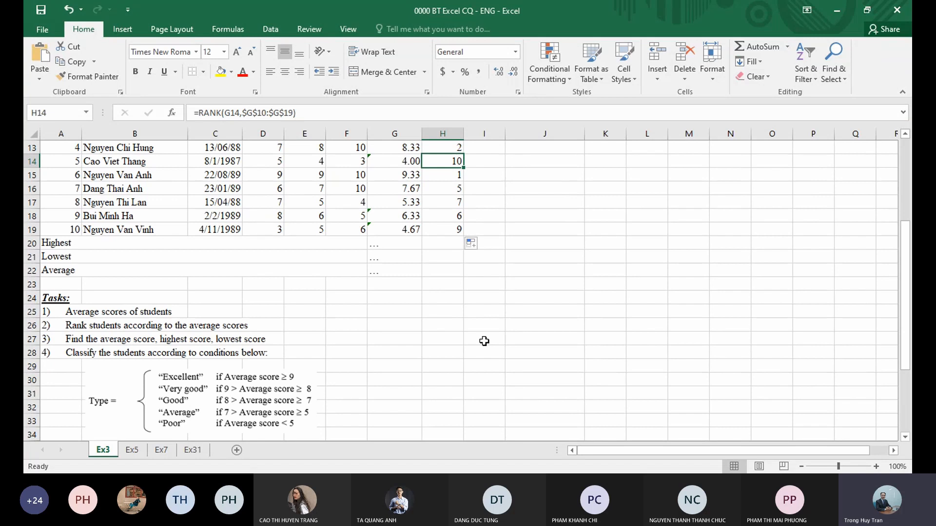
{"action": "left_click", "coordinate": [139, 345]}
{"action": "key", "text": "shift+space"}
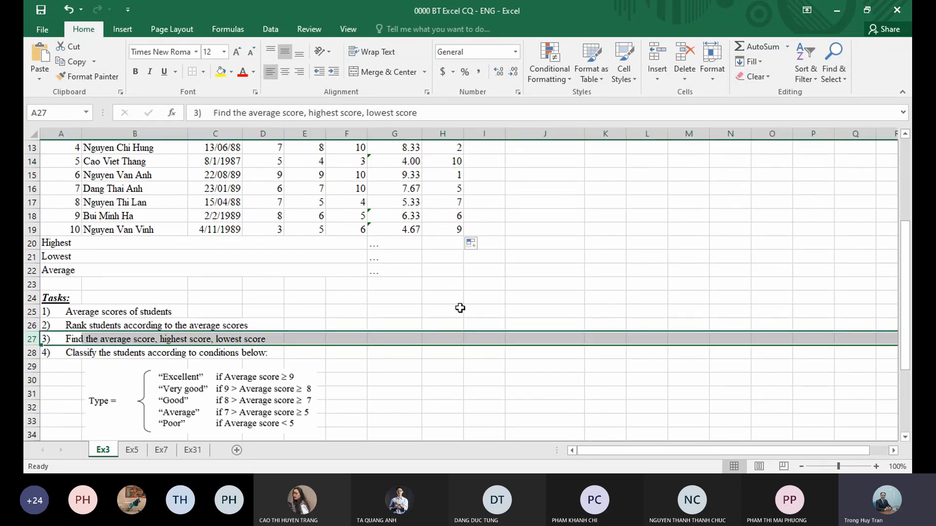
{"action": "left_click", "coordinate": [393, 250]}
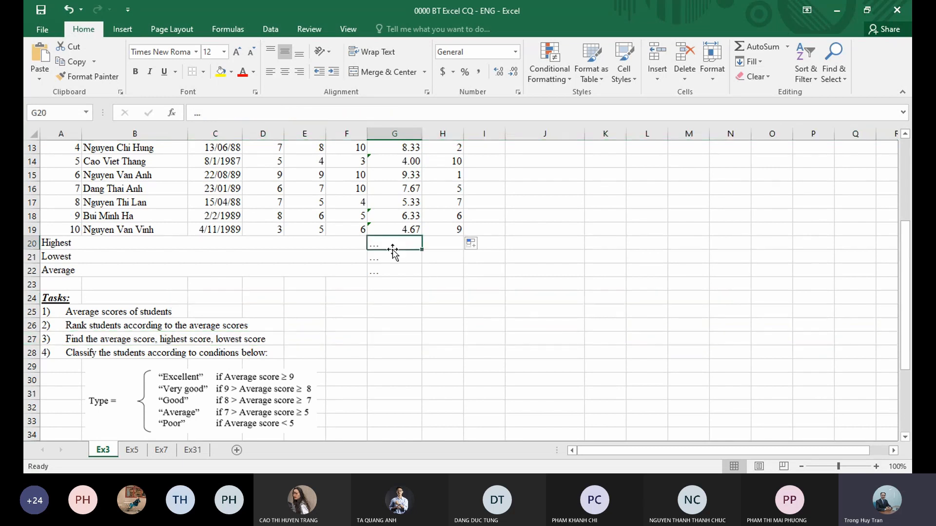
{"action": "type", "text": "="}
{"action": "scroll", "coordinate": [515, 375], "scroll_direction": "up", "scroll_amount": 2}
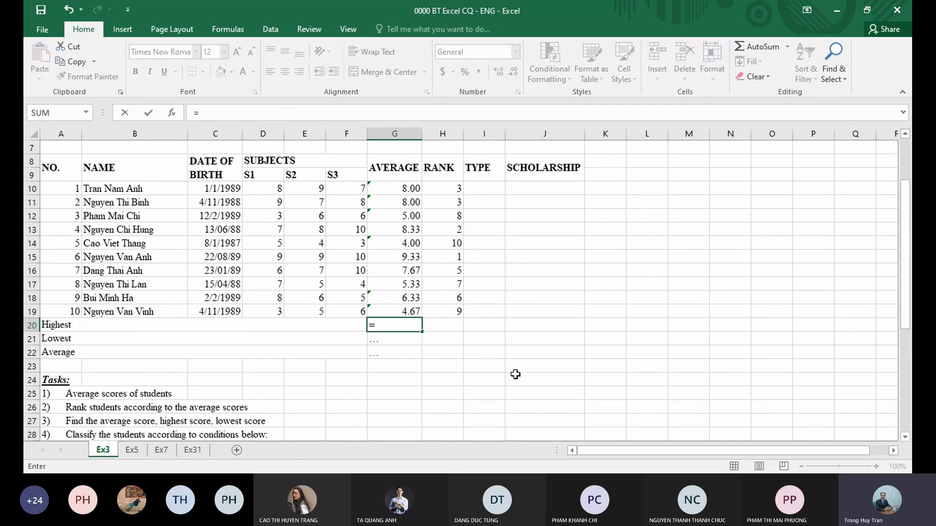
{"action": "type", "text": "max("}
{"action": "left_click_drag", "start_coordinate": [395, 188], "coordinate": [382, 310]}
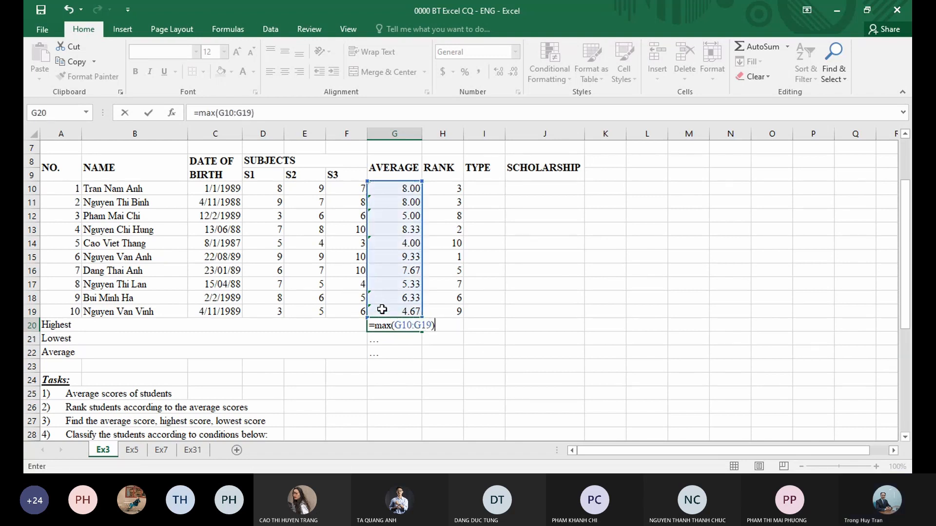
{"action": "type", "text": ")"}
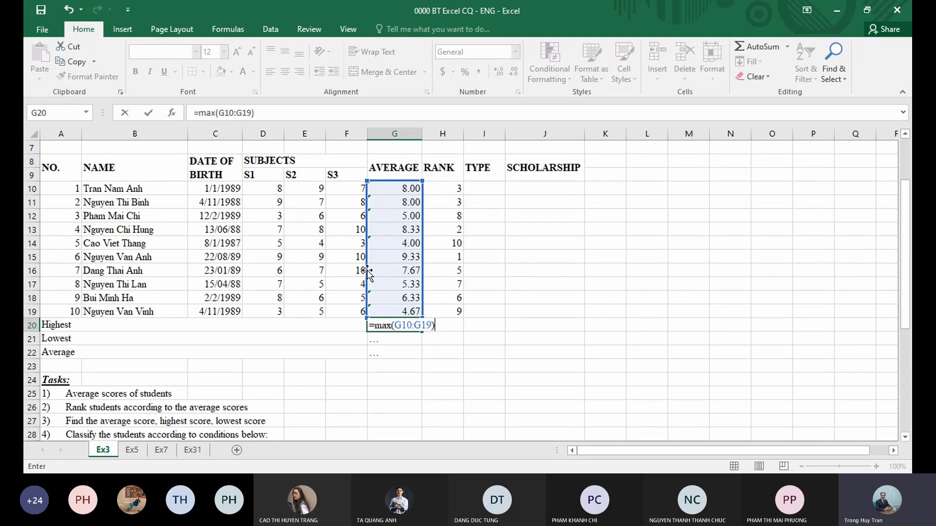
{"action": "key", "text": "Return"}
- Enter =MIN(G10:G19) in G21 to find the lowest average score
{"action": "type", "text": "="}
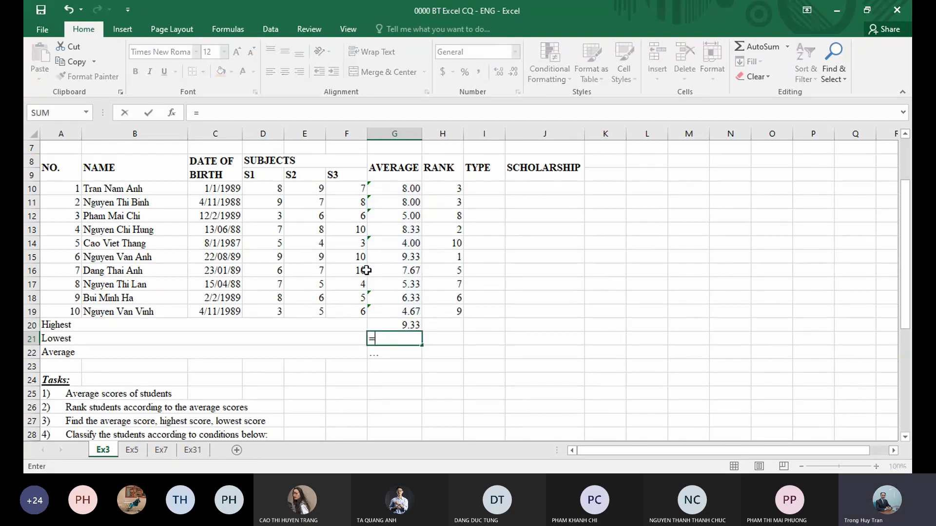
{"action": "type", "text": "min("}
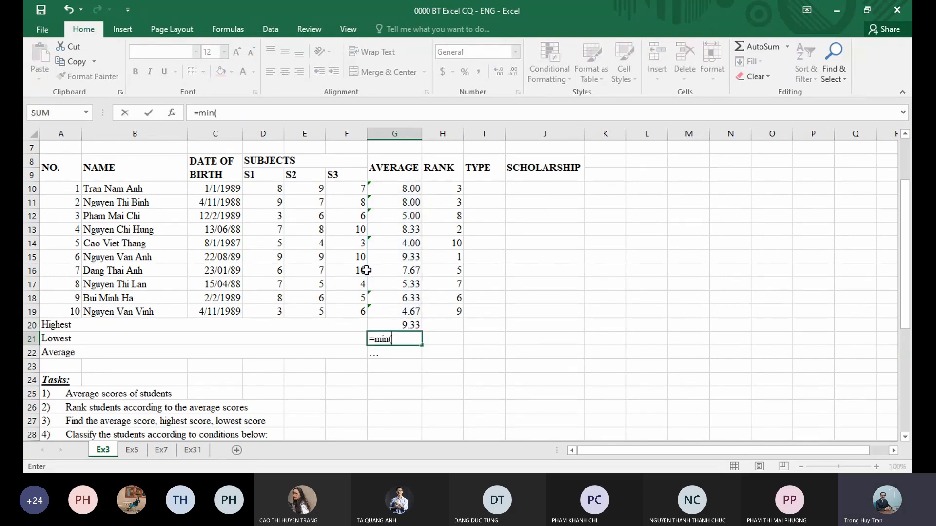
{"action": "left_click_drag", "start_coordinate": [400, 188], "coordinate": [402, 310]}
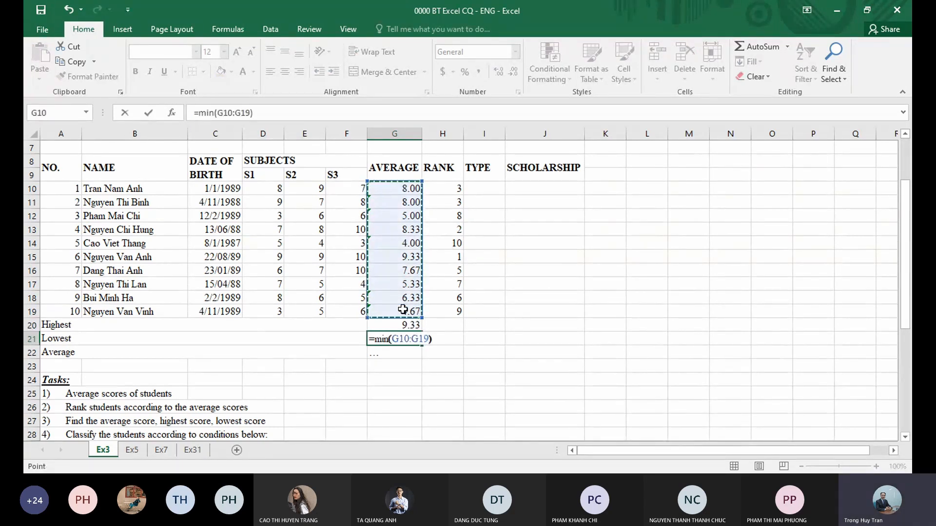
{"action": "key", "text": "ctrl+Return"}
{"action": "key", "text": "Return"}
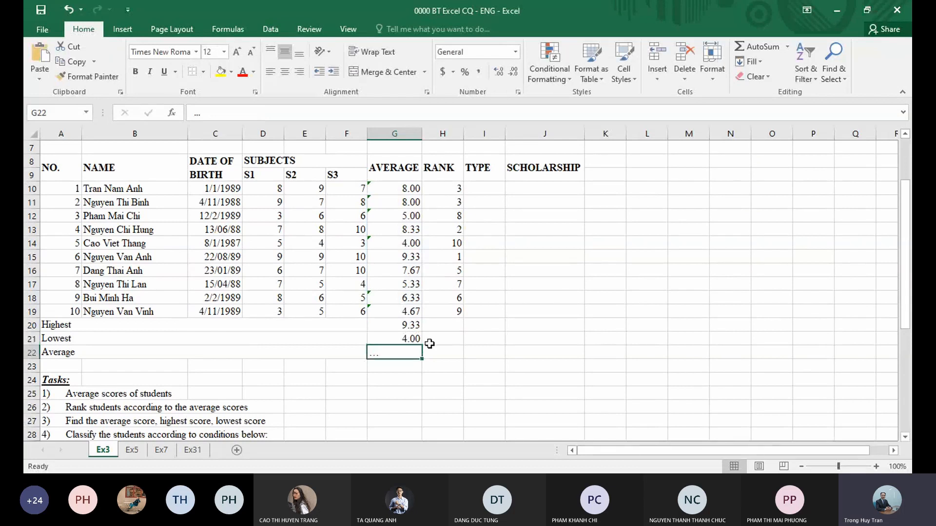
- Enter =AVERAGE(G10:G19) in G22 to find the overall average score for task 3
{"action": "key", "text": "Delete"}
{"action": "type", "text": "=a"}
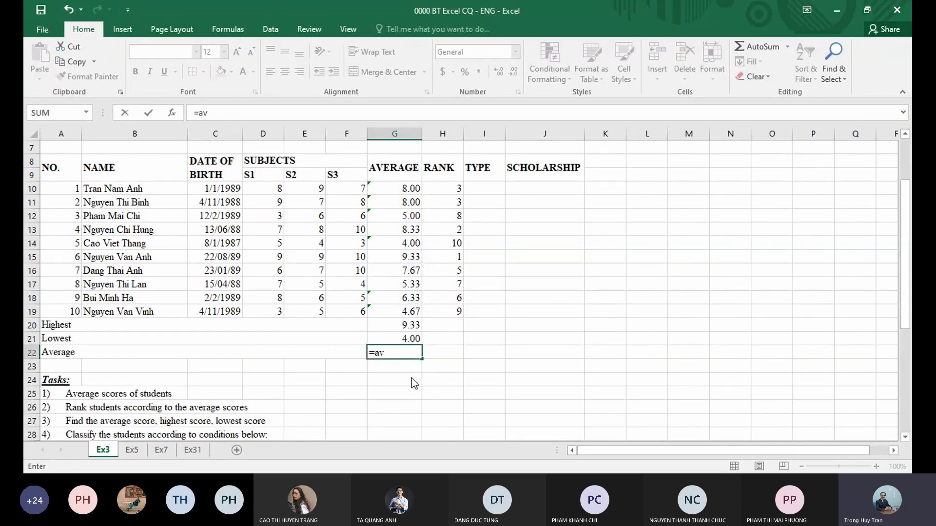
{"action": "type", "text": "v"}
{"action": "double_click", "coordinate": [411, 378]}
{"action": "left_click_drag", "start_coordinate": [395, 189], "coordinate": [395, 306]}
{"action": "key", "text": "Return"}
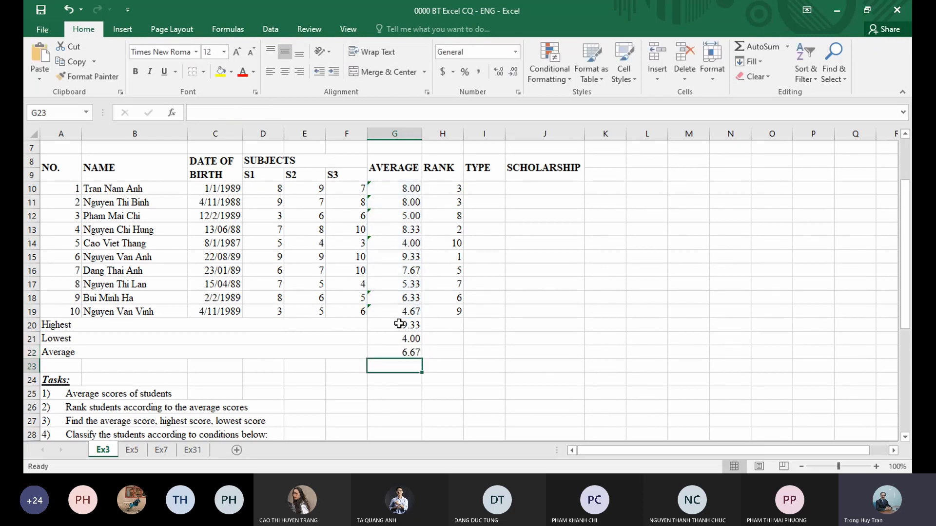
- Read the type conditions of task 4 and start an IF formula in I10 that tests the first student's average in G10
{"action": "scroll", "coordinate": [398, 335], "scroll_direction": "down", "scroll_amount": 2}
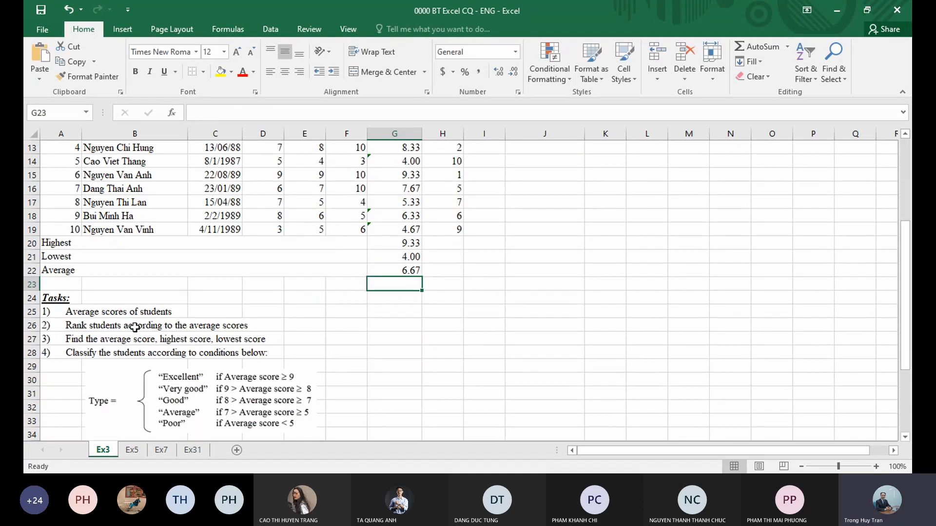
{"action": "left_click", "coordinate": [32, 339]}
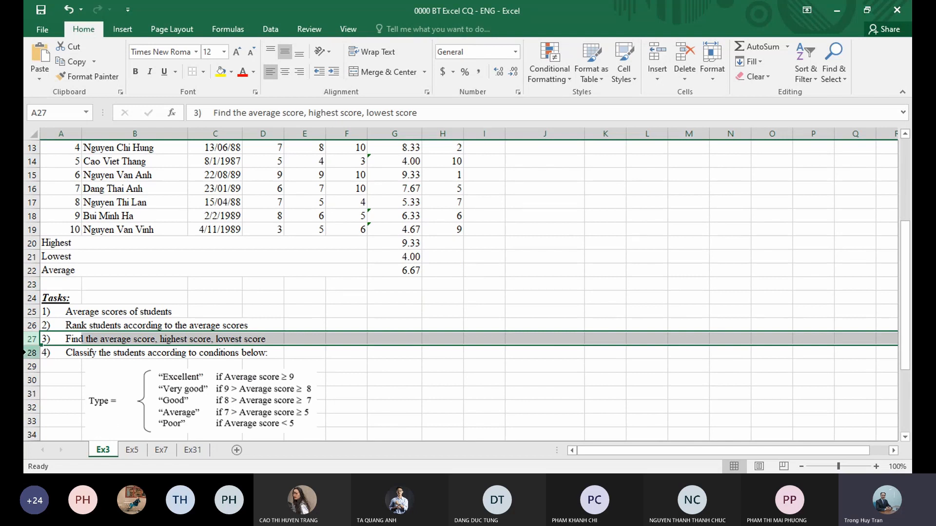
{"action": "left_click", "coordinate": [32, 352]}
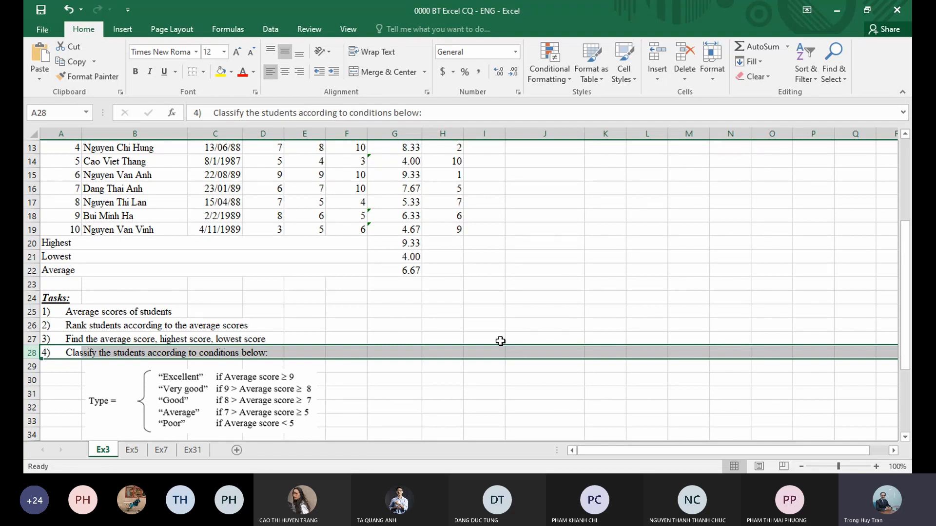
{"action": "scroll", "coordinate": [481, 349], "scroll_direction": "down", "scroll_amount": 1}
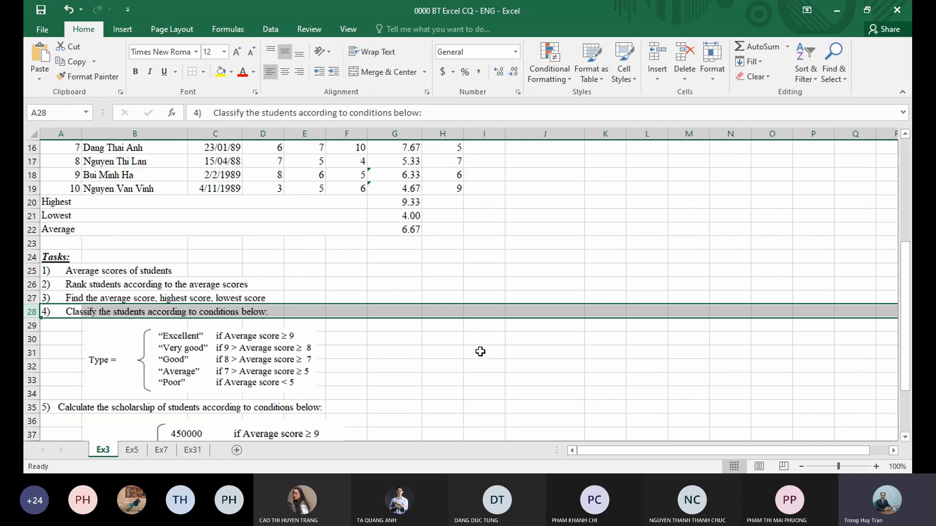
{"action": "scroll", "coordinate": [480, 352], "scroll_direction": "up", "scroll_amount": 5}
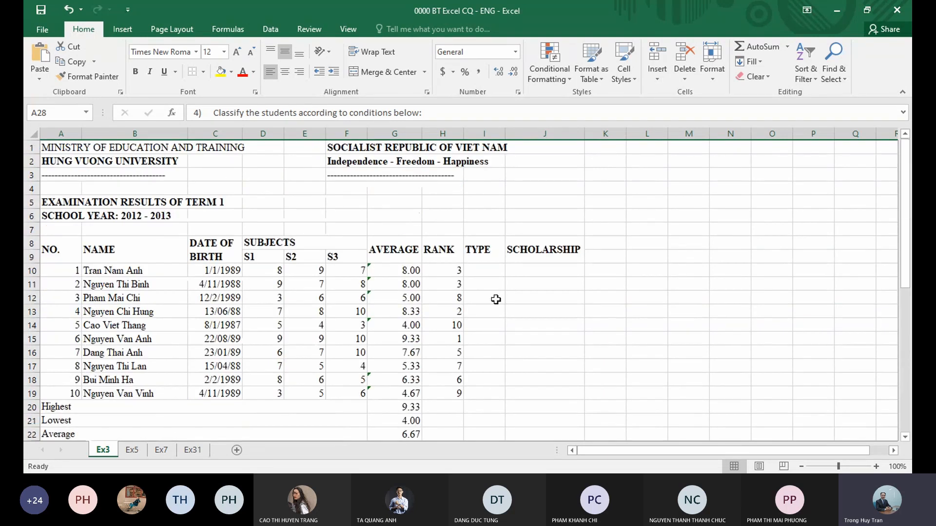
{"action": "left_click", "coordinate": [489, 271]}
{"action": "type", "text": "=i"}
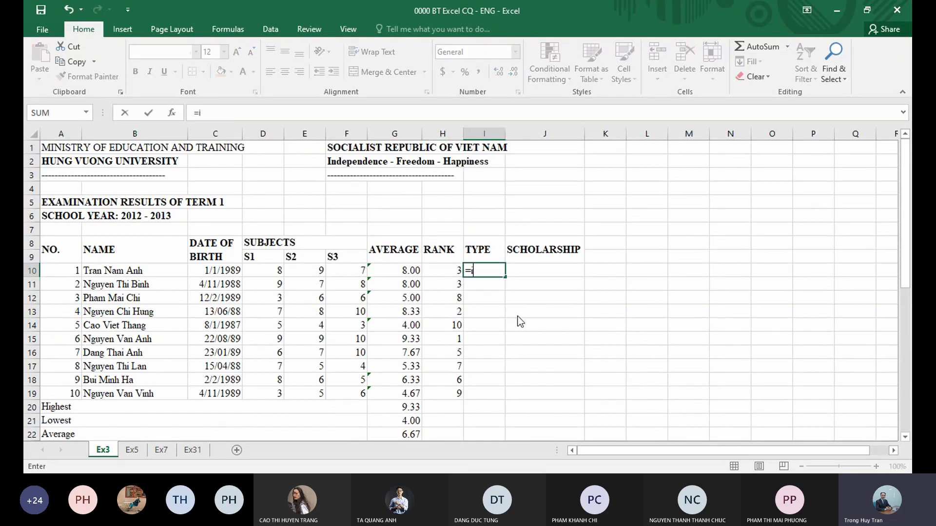
{"action": "type", "text": "f("}
{"action": "scroll", "coordinate": [496, 318], "scroll_direction": "down", "scroll_amount": 3}
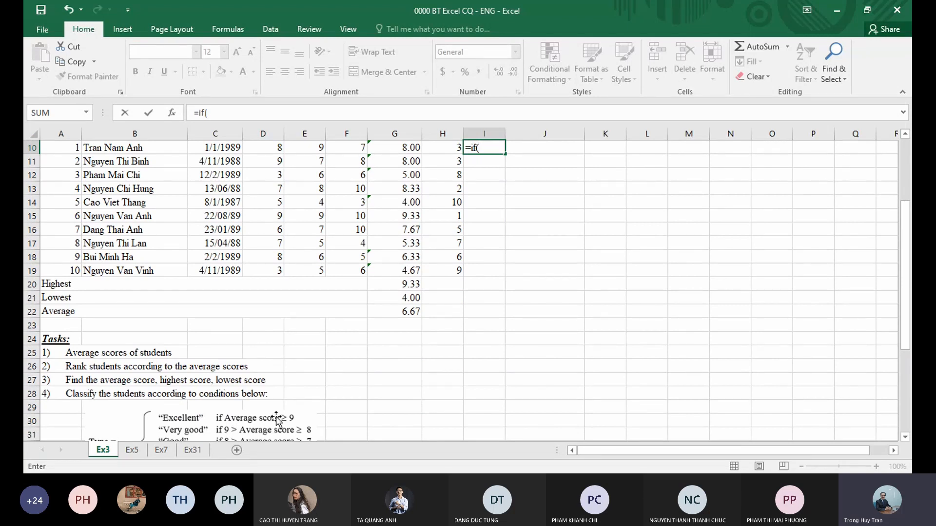
{"action": "scroll", "coordinate": [445, 366], "scroll_direction": "up", "scroll_amount": 2}
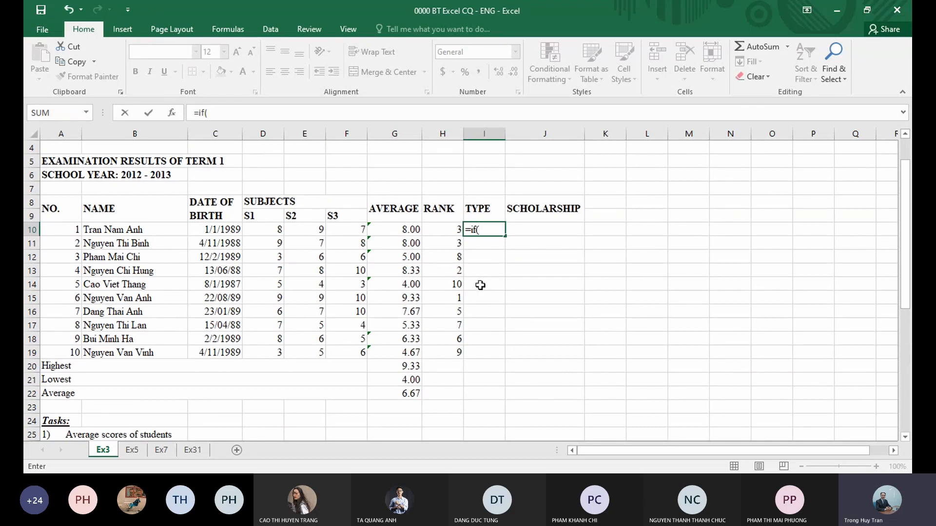
{"action": "left_click", "coordinate": [399, 229]}
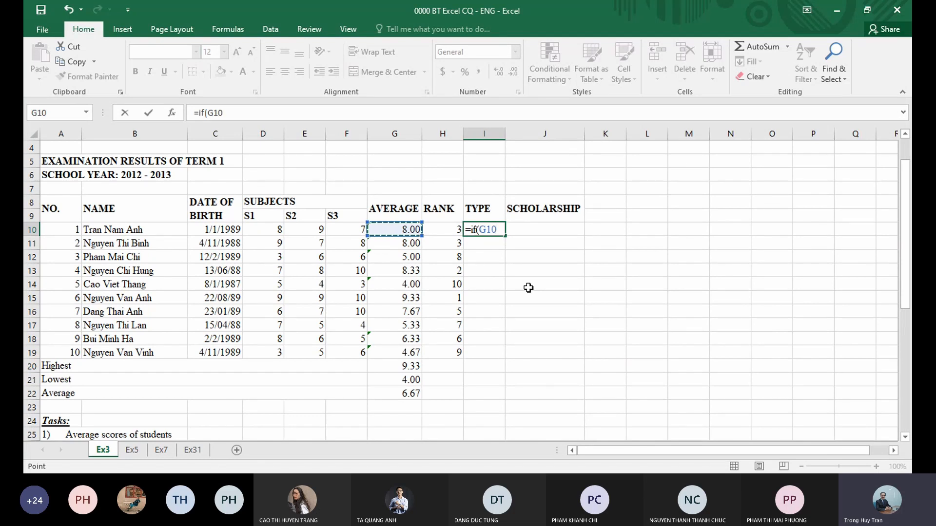
- Complete the first condition in I10 as G10>=9 with the result "Excellent", ready for the value-if-false argument
{"action": "type", "text": ">=9,"}
{"action": "type", "text": "\"E"}
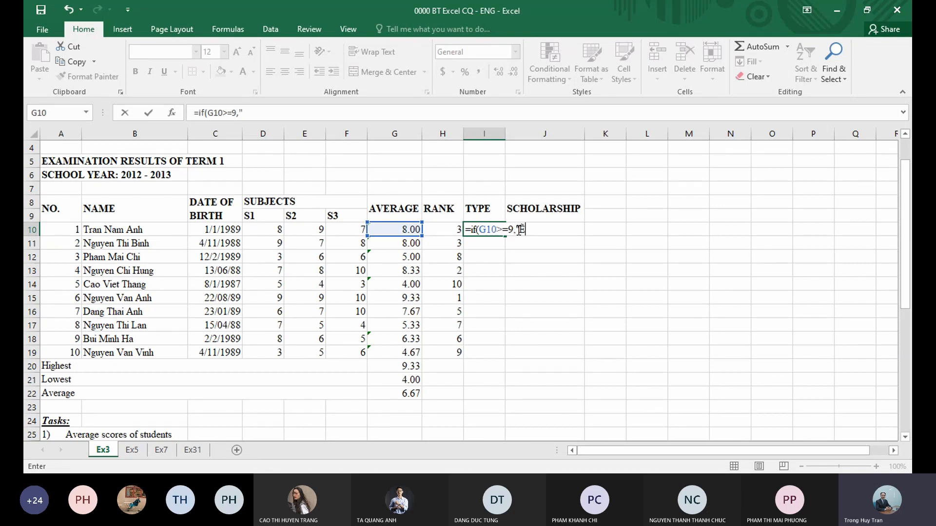
{"action": "type", "text": "xcelent"}
{"action": "scroll", "coordinate": [518, 230], "scroll_direction": "down", "scroll_amount": 1}
{"action": "type", "text": "\""}
{"action": "left_click", "coordinate": [540, 189]}
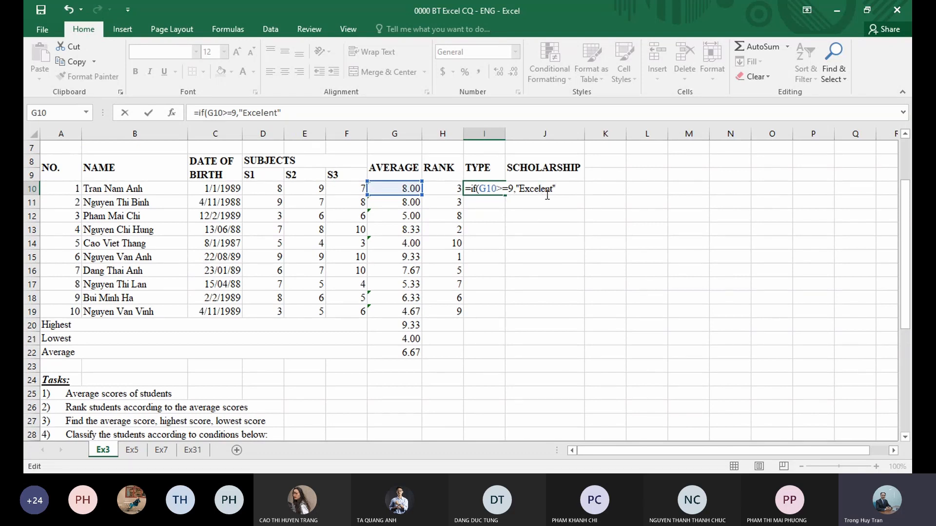
{"action": "type", "text": "l"}
{"action": "left_click", "coordinate": [563, 186]}
{"action": "left_click", "coordinate": [519, 188]}
{"action": "left_click_drag", "start_coordinate": [559, 189], "coordinate": [516, 190]}
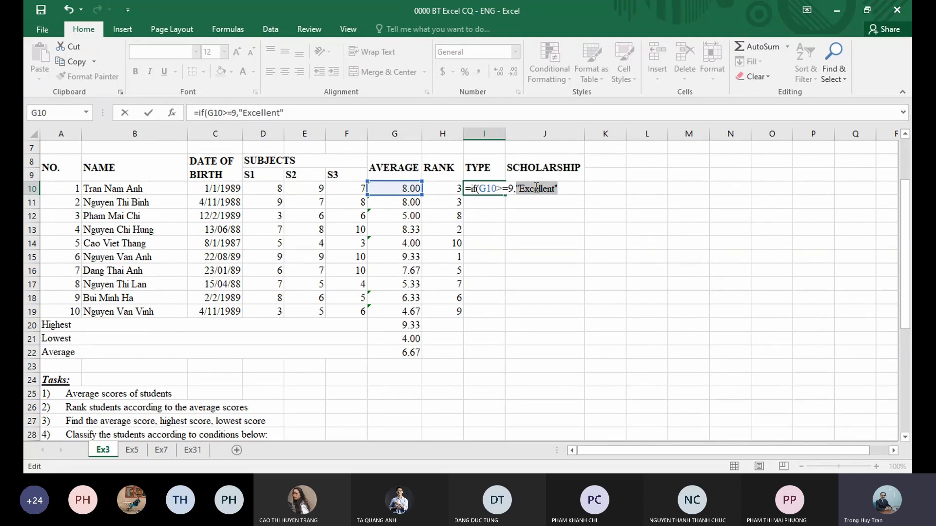
{"action": "left_click", "coordinate": [564, 189]}
{"action": "type", "text": ","}
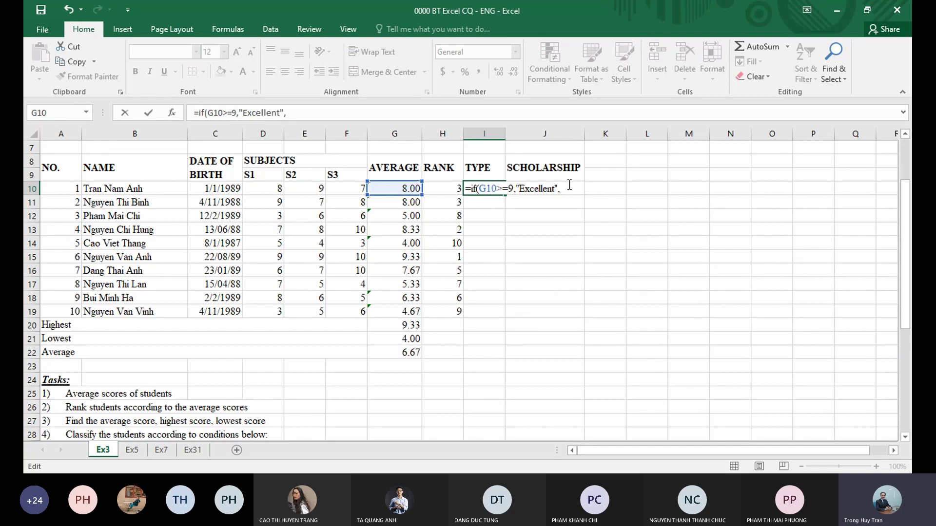
- Compare the first IF condition in I10 with the classification conditions listed under task 4
{"action": "left_click_drag", "start_coordinate": [479, 188], "coordinate": [515, 189]}
{"action": "key", "text": "Left"}
{"action": "scroll", "coordinate": [436, 274], "scroll_direction": "down", "scroll_amount": 1}
{"action": "scroll", "coordinate": [436, 274], "scroll_direction": "down", "scroll_amount": 2}
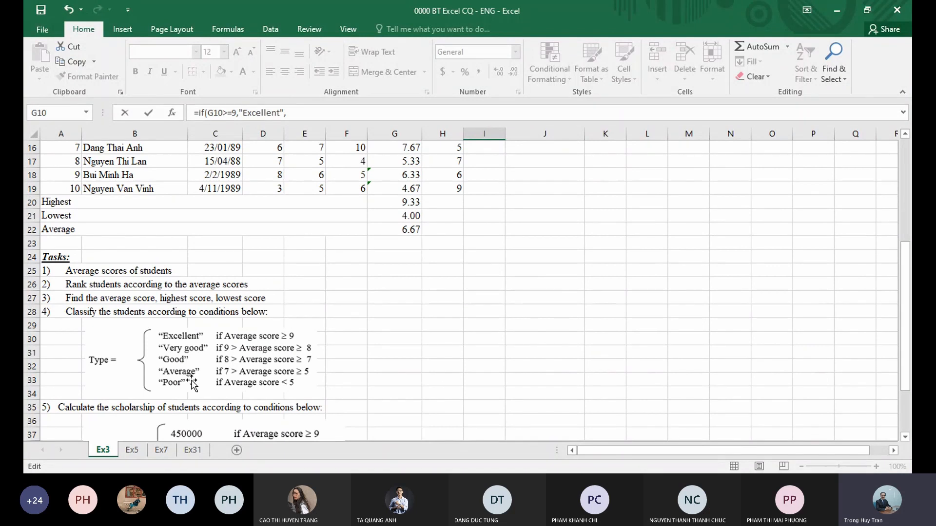
{"action": "scroll", "coordinate": [192, 385], "scroll_direction": "up", "scroll_amount": 1}
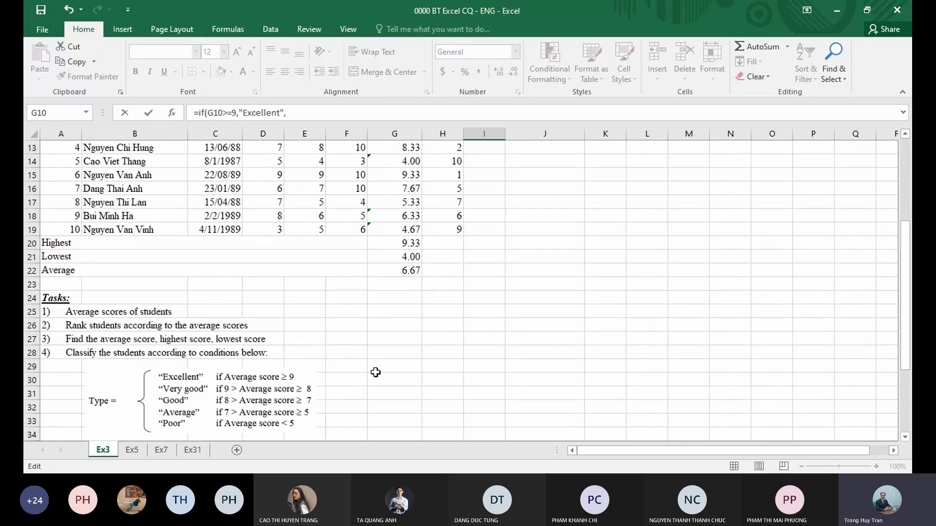
{"action": "scroll", "coordinate": [376, 373], "scroll_direction": "up", "scroll_amount": 2}
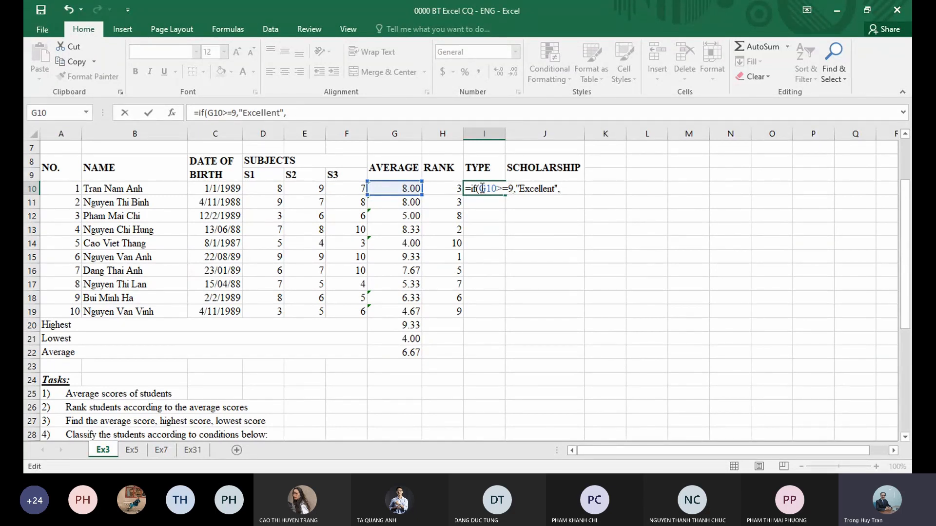
{"action": "scroll", "coordinate": [482, 188], "scroll_direction": "down", "scroll_amount": 2}
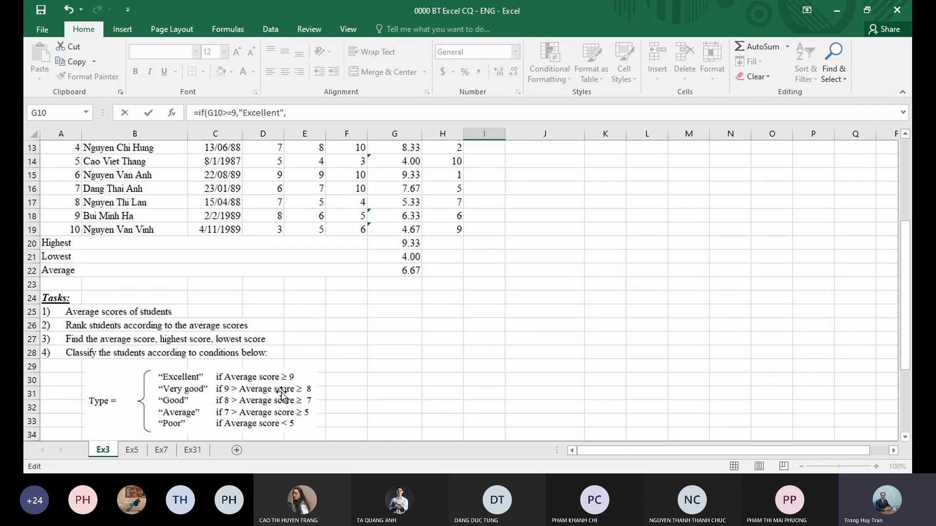
{"action": "scroll", "coordinate": [282, 395], "scroll_direction": "up", "scroll_amount": 2}
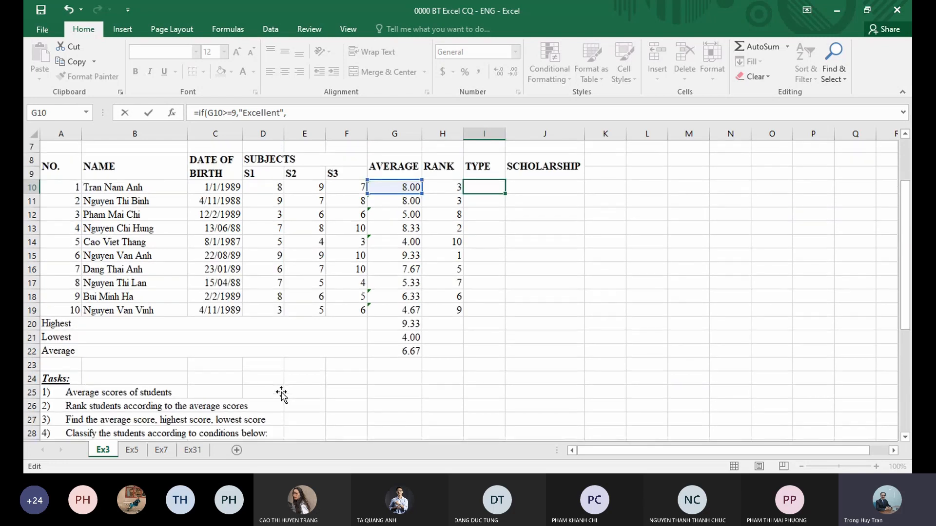
- Nest a second IF in the I10 formula that tests G10>=8 and returns "Very Good"
{"action": "type", "text": "if"}
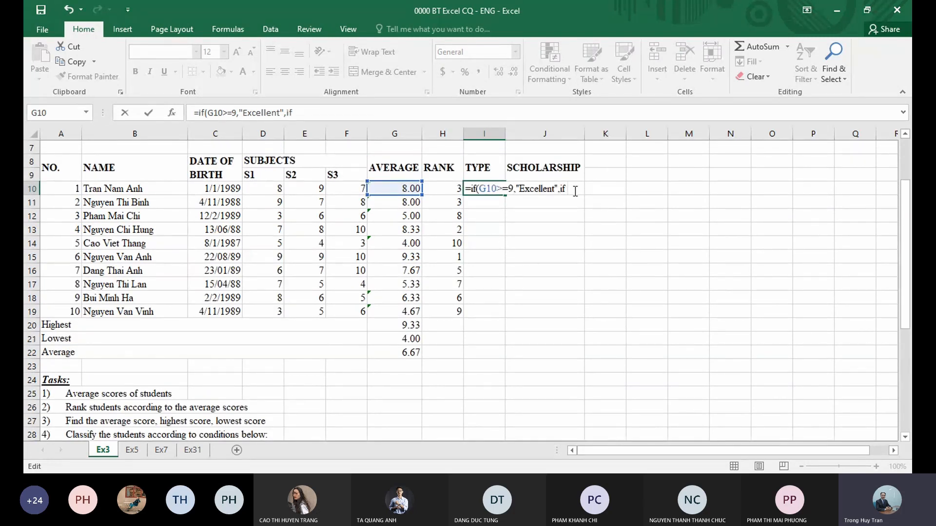
{"action": "type", "text": "("}
{"action": "left_click", "coordinate": [395, 185]}
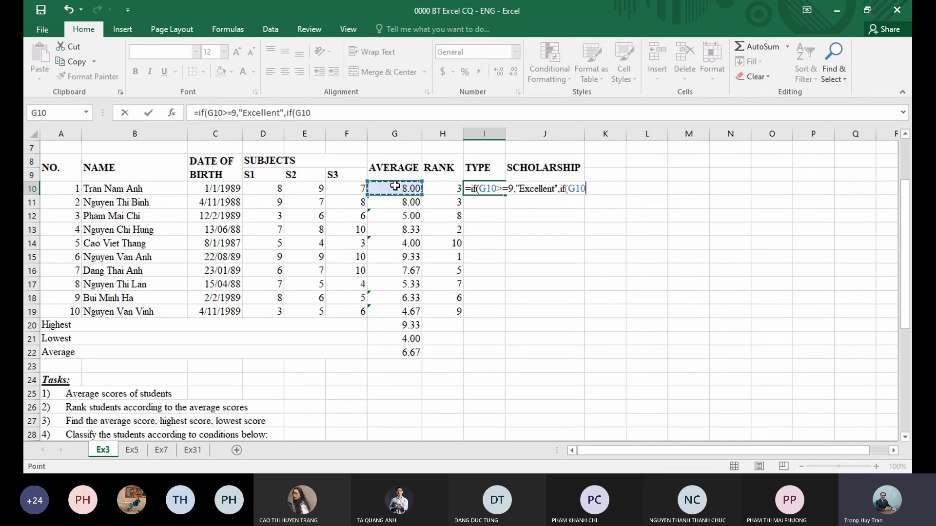
{"action": "type", "text": ">=8,"}
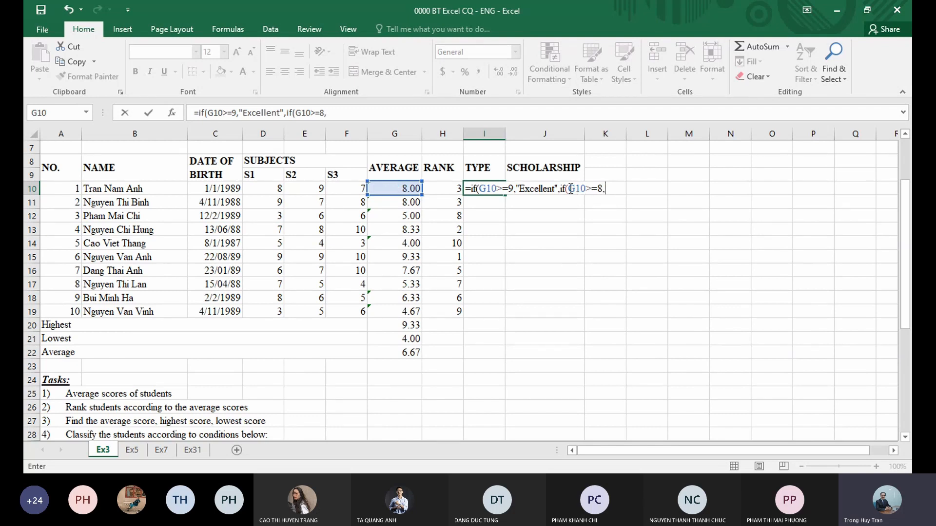
{"action": "type", "text": "\""}
{"action": "scroll", "coordinate": [559, 234], "scroll_direction": "down", "scroll_amount": 3}
{"action": "scroll", "coordinate": [559, 234], "scroll_direction": "up", "scroll_amount": 5}
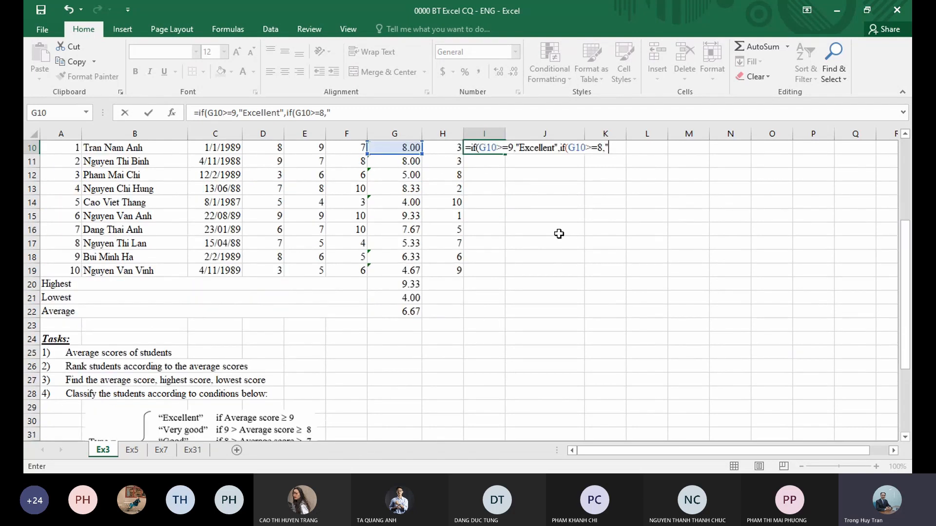
{"action": "type", "text": "V"}
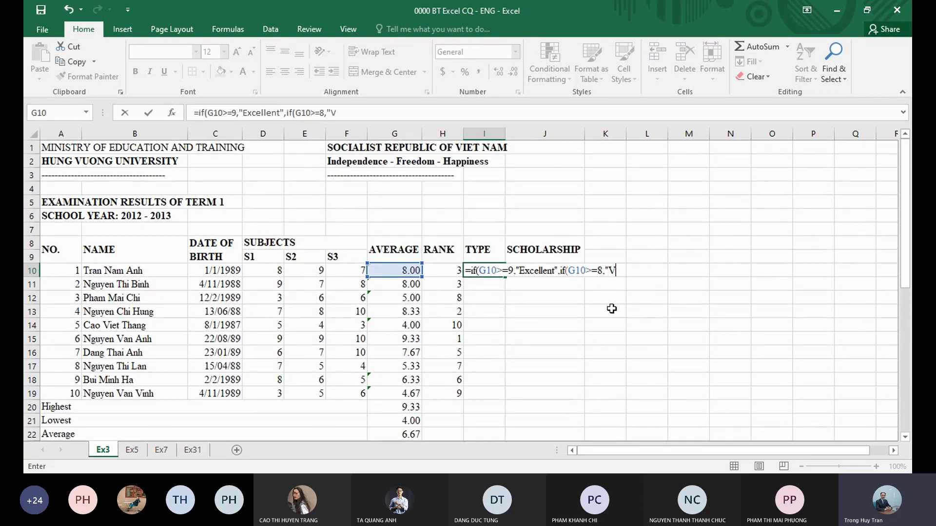
{"action": "type", "text": "ery Good"}
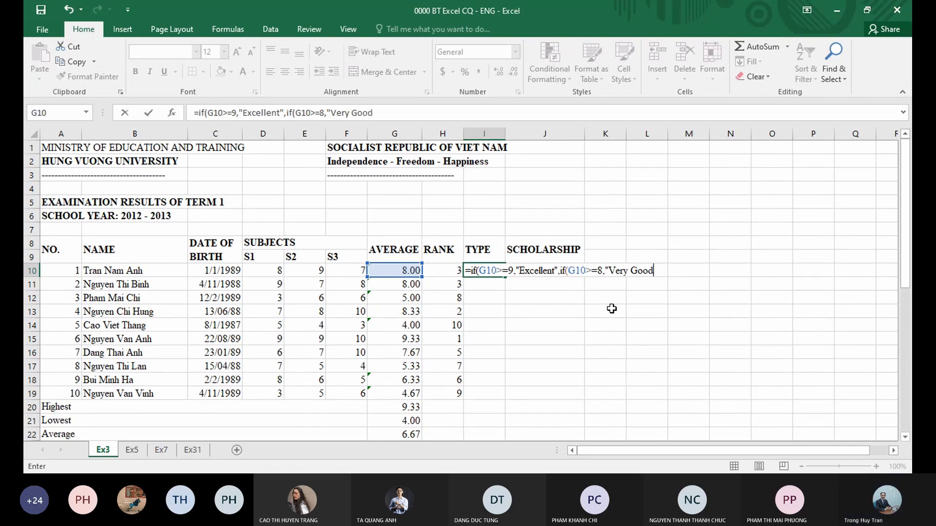
{"action": "type", "text": "\","}
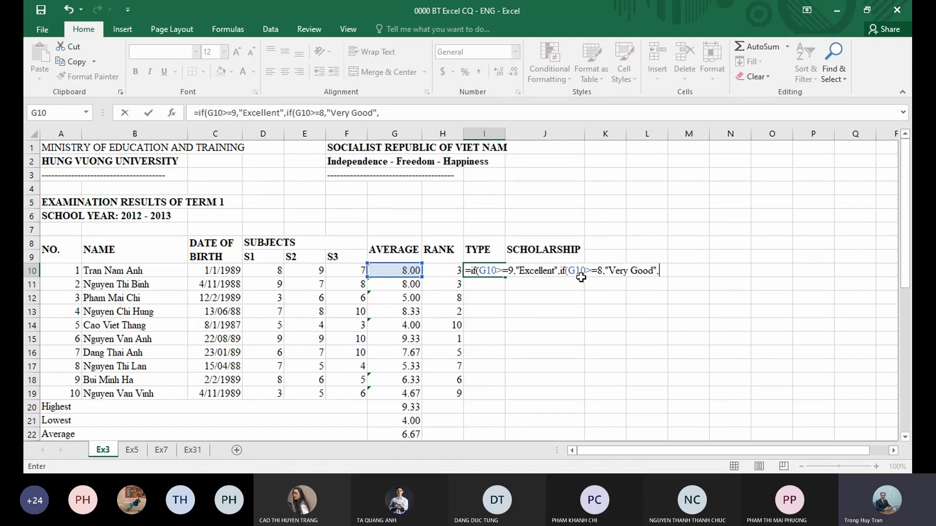
- Check the next type condition under task 4 and nest a third IF in the I10 formula testing G10>=7
{"action": "left_click_drag", "start_coordinate": [568, 271], "coordinate": [603, 270]}
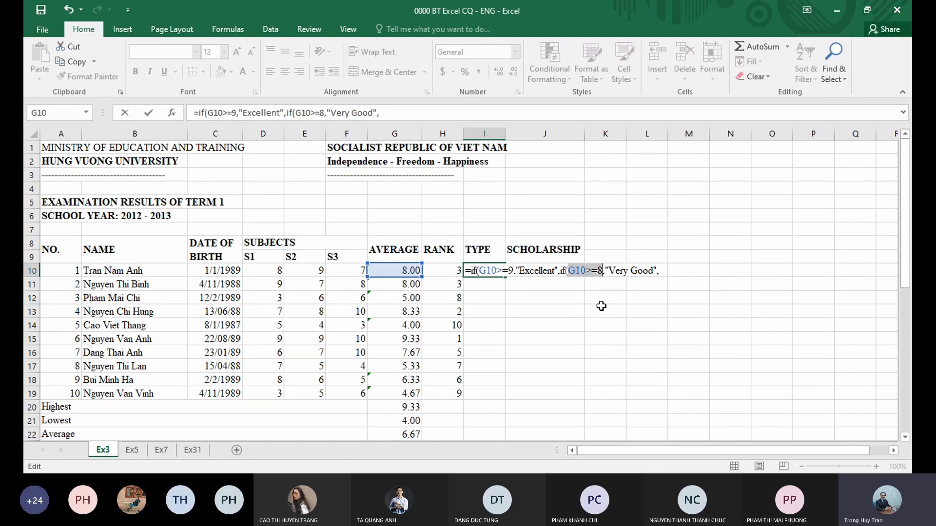
{"action": "scroll", "coordinate": [601, 306], "scroll_direction": "down", "scroll_amount": 3}
{"action": "scroll", "coordinate": [601, 306], "scroll_direction": "down", "scroll_amount": 3}
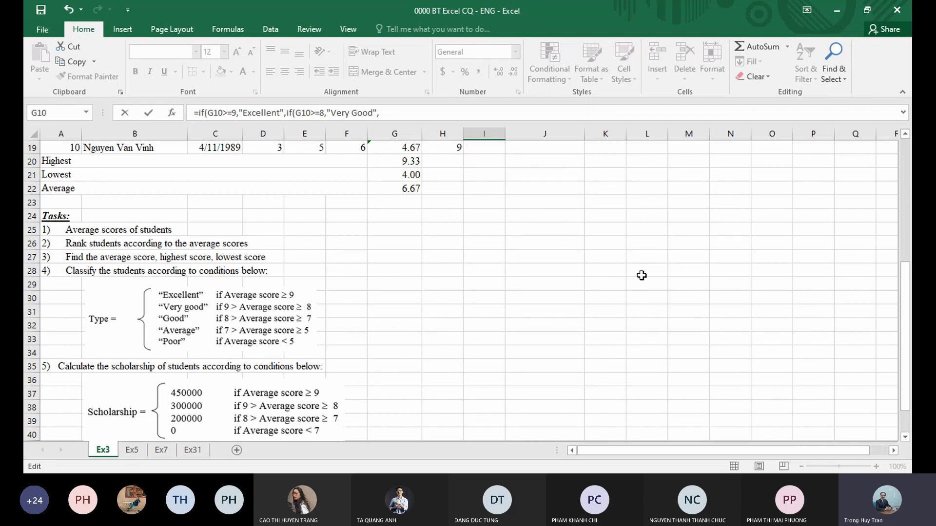
{"action": "scroll", "coordinate": [641, 275], "scroll_direction": "up", "scroll_amount": 5}
{"action": "type", "text": "if"}
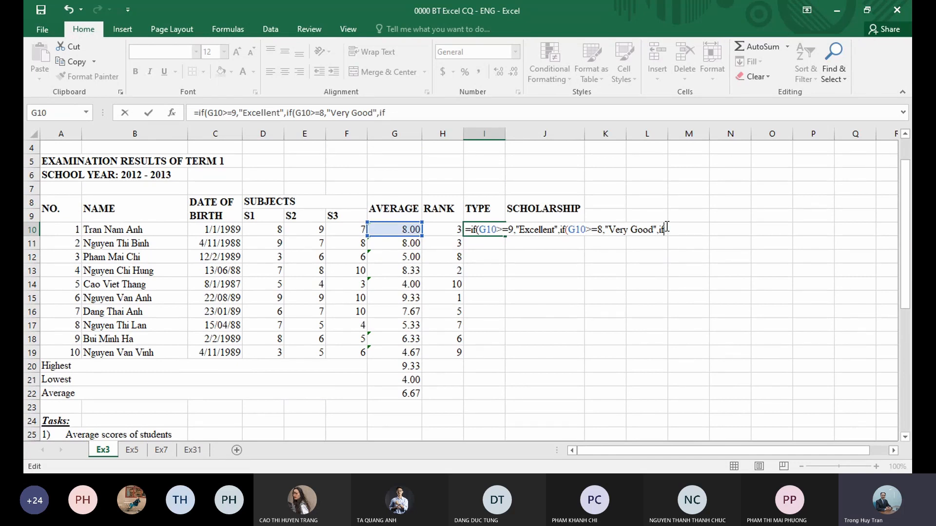
{"action": "type", "text": "("}
{"action": "left_click", "coordinate": [403, 230]}
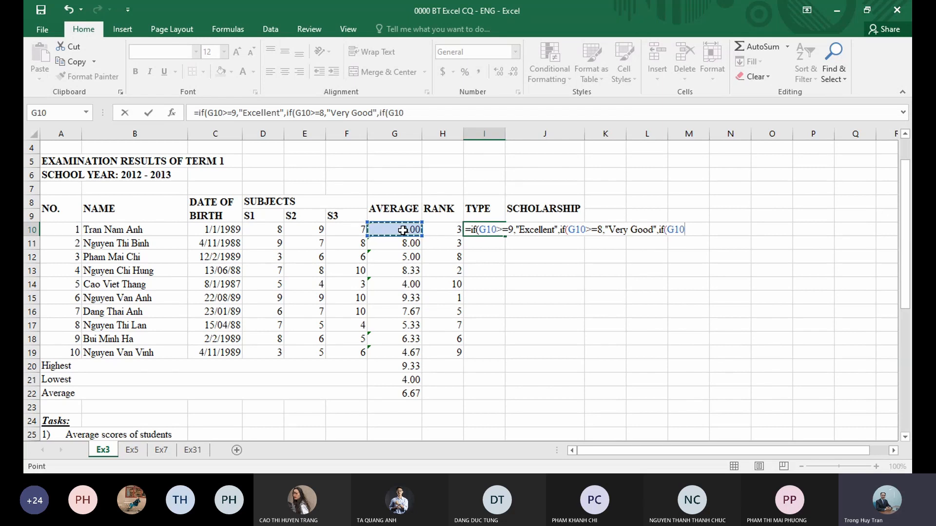
{"action": "type", "text": ">=7"}
- Complete the third IF in the I10 formula so G10>=7 returns "Good", and open a fourth nested IF
{"action": "scroll", "coordinate": [458, 336], "scroll_direction": "up", "scroll_amount": 1}
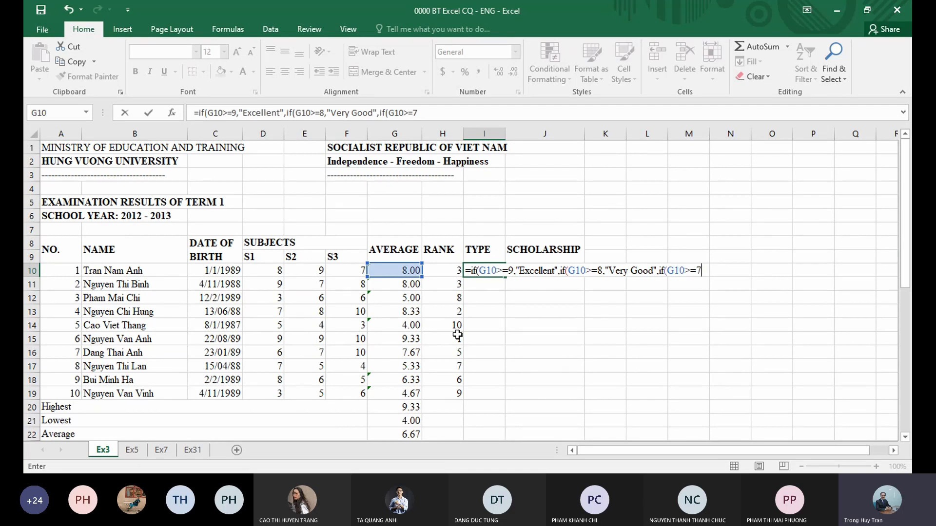
{"action": "scroll", "coordinate": [222, 361], "scroll_direction": "down", "scroll_amount": 5}
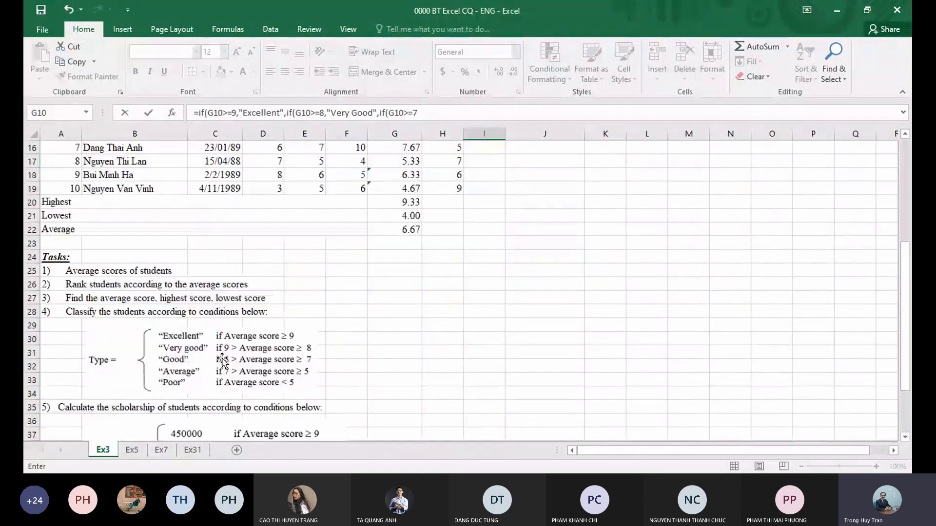
{"action": "scroll", "coordinate": [234, 360], "scroll_direction": "up", "scroll_amount": 5}
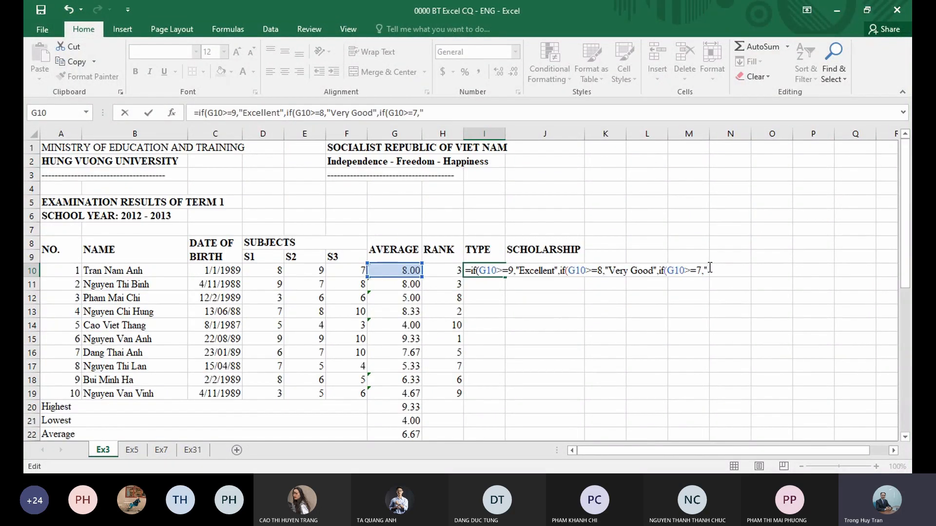
{"action": "type", "text": ",\"Good\",if("}
- Set the fourth IF condition in the I10 formula to G10>=5, following the classification conditions under task 4
{"action": "scroll", "coordinate": [619, 234], "scroll_direction": "down", "scroll_amount": 4}
{"action": "scroll", "coordinate": [619, 234], "scroll_direction": "up", "scroll_amount": 4}
{"action": "left_click", "coordinate": [406, 271]}
{"action": "type", "text": ">"}
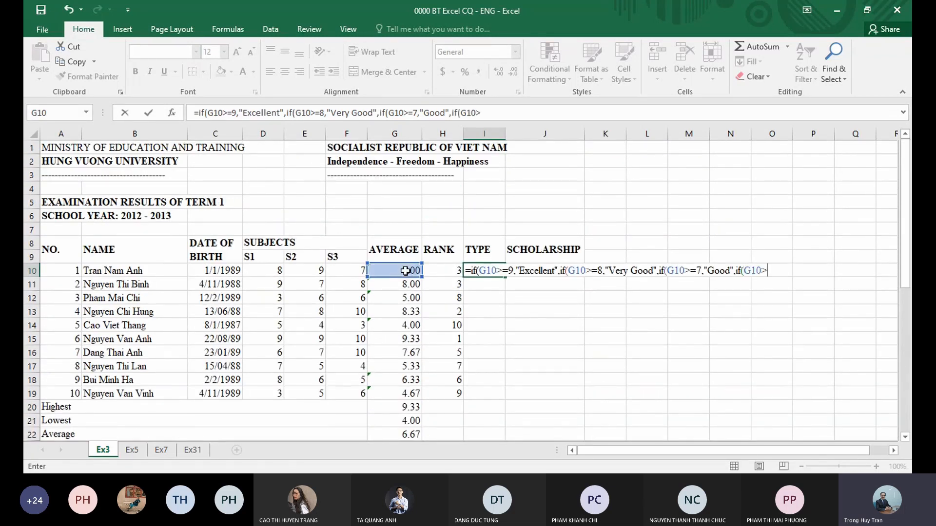
{"action": "type", "text": "="}
{"action": "scroll", "coordinate": [417, 292], "scroll_direction": "down", "scroll_amount": 4}
{"action": "scroll", "coordinate": [418, 308], "scroll_direction": "down", "scroll_amount": 2}
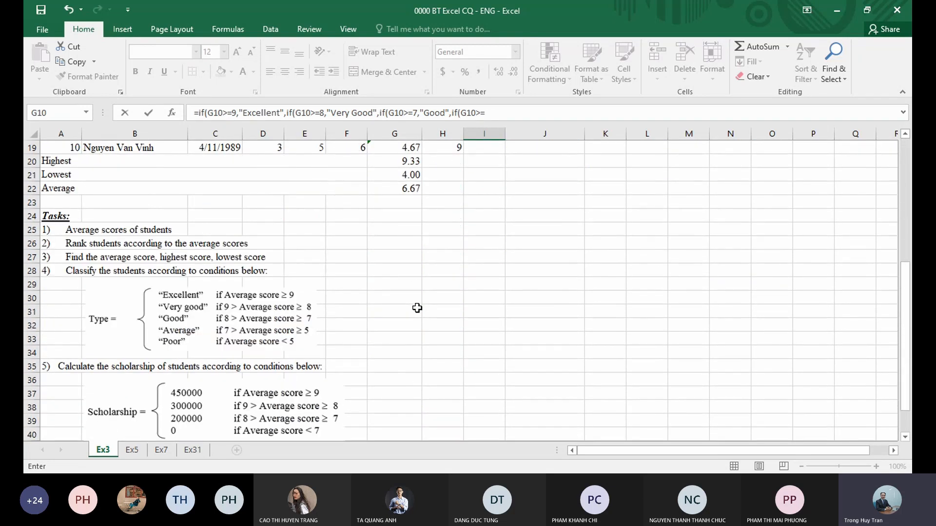
{"action": "scroll", "coordinate": [418, 308], "scroll_direction": "up", "scroll_amount": 6}
{"action": "type", "text": "5,"}
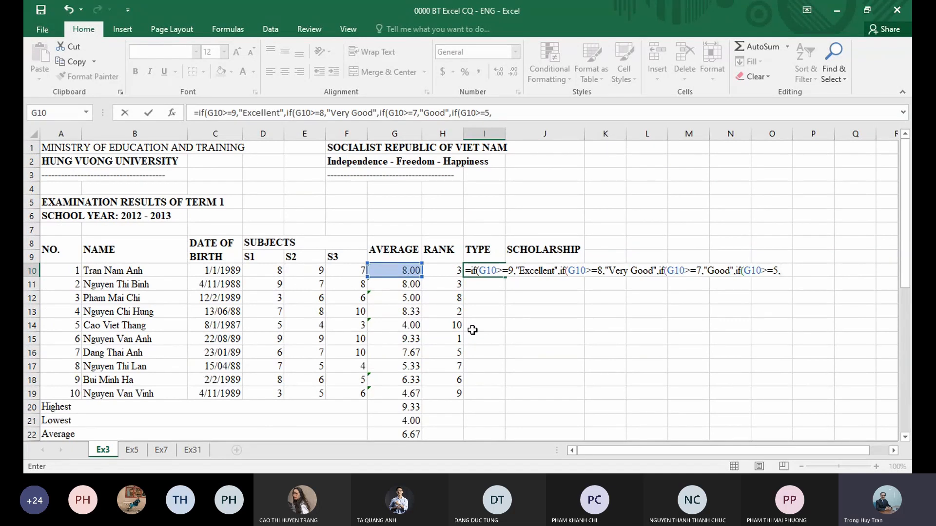
- Make the fourth IF in the I10 formula return "Average" when its condition is true
{"action": "scroll", "coordinate": [473, 330], "scroll_direction": "down", "scroll_amount": 5}
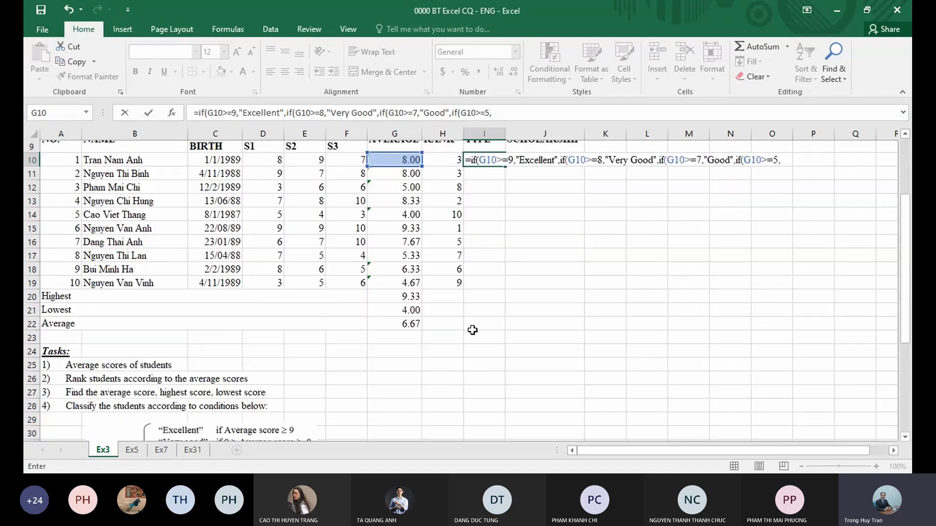
{"action": "scroll", "coordinate": [473, 330], "scroll_direction": "up", "scroll_amount": 5}
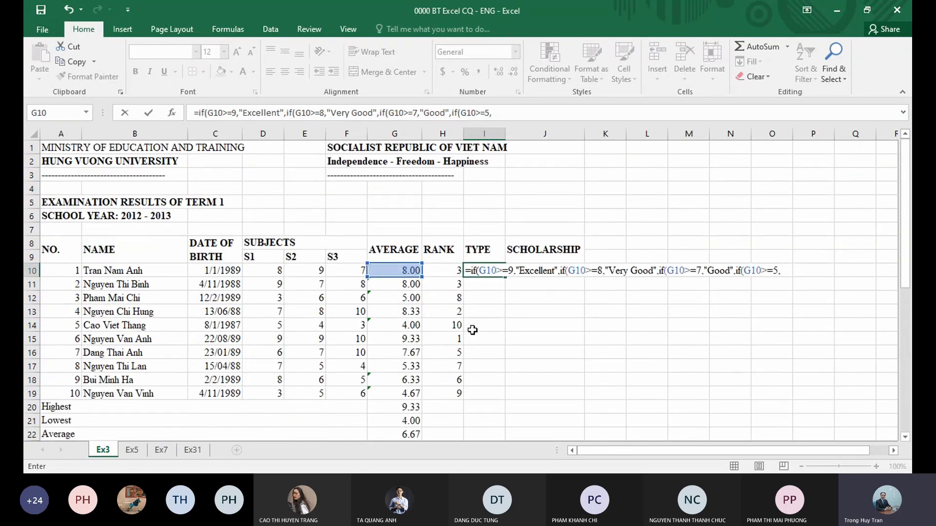
{"action": "type", "text": "\"Average\""}
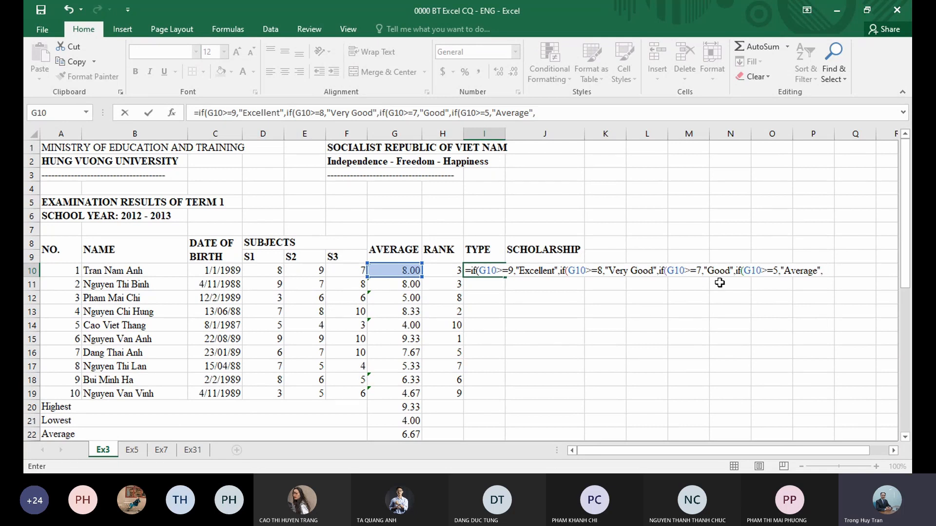
{"action": "type", "text": ","}
- Add "Poor" as the final value-if-false in I10, close all four nested IFs and enter the formula
{"action": "left_click_drag", "start_coordinate": [744, 271], "coordinate": [772, 274]}
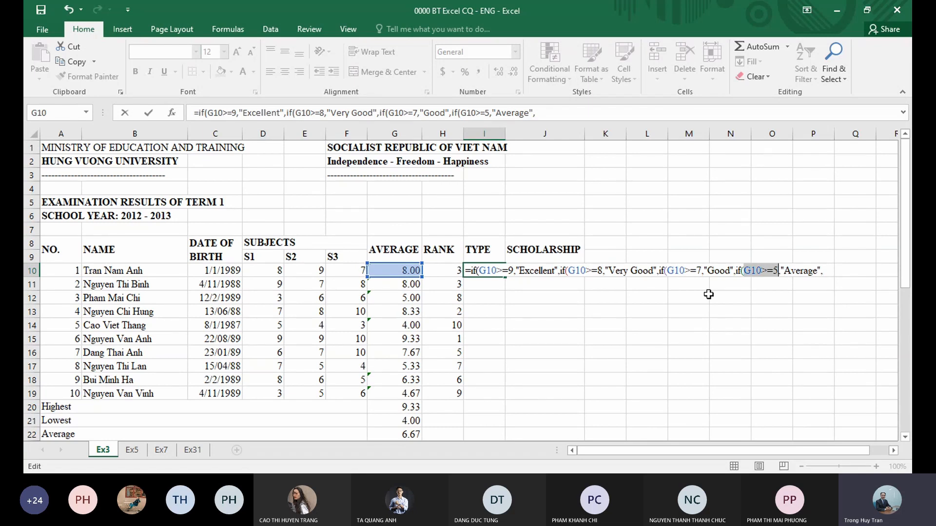
{"action": "scroll", "coordinate": [664, 314], "scroll_direction": "down", "scroll_amount": 5}
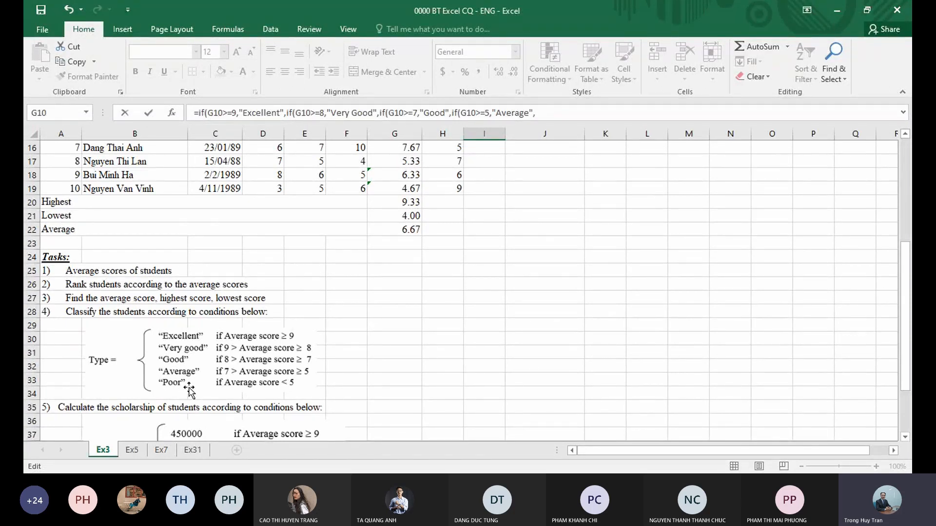
{"action": "scroll", "coordinate": [556, 343], "scroll_direction": "up", "scroll_amount": 3}
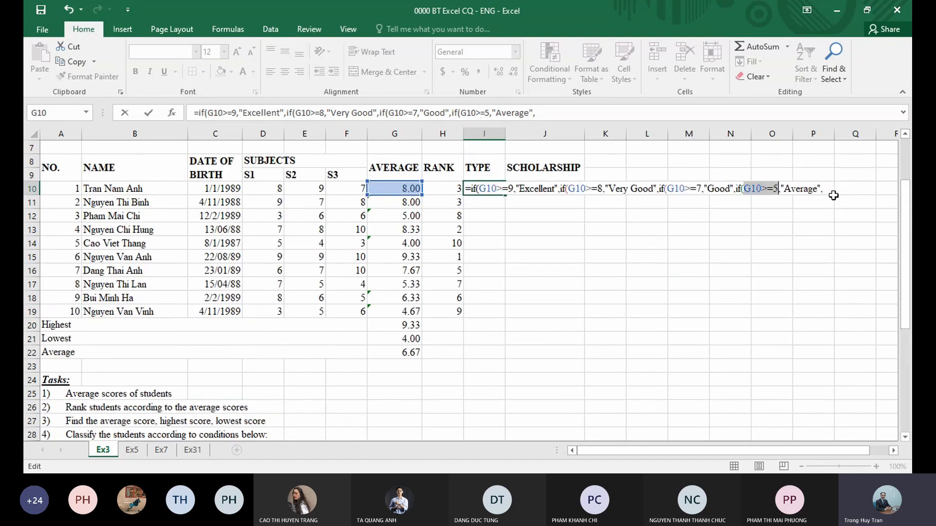
{"action": "type", "text": "\"P"}
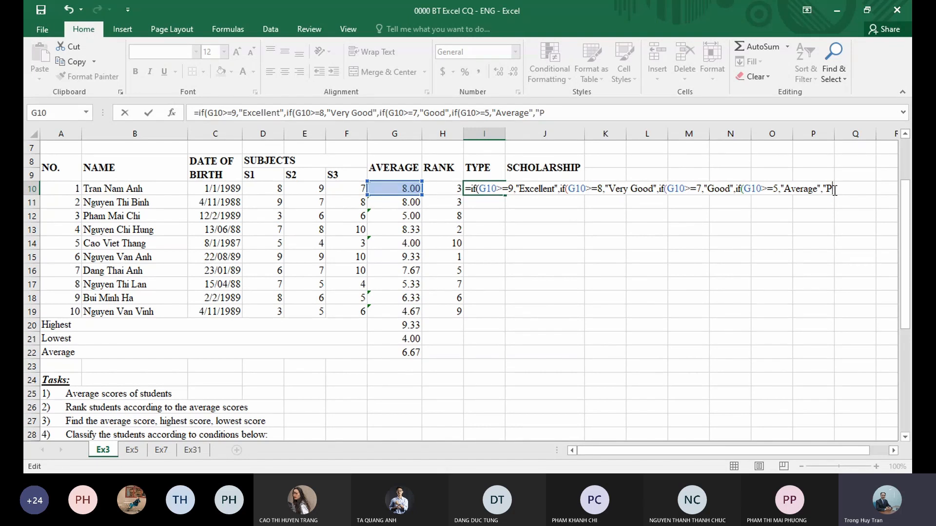
{"action": "type", "text": "oor\")"}
{"action": "left_click_drag", "start_coordinate": [827, 189], "coordinate": [844, 190]}
{"action": "left_click", "coordinate": [854, 189]}
{"action": "type", "text": ")))"}
{"action": "key", "text": "Return"}
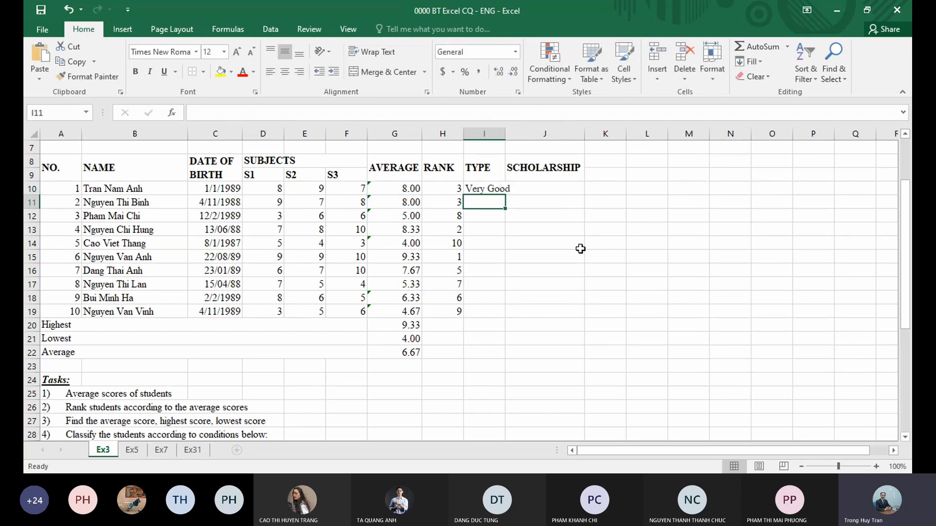
- Widen the TYPE column to fit its text and fill the I10 formula down to I19
{"action": "left_click_drag", "start_coordinate": [506, 132], "coordinate": [522, 133]}
{"action": "left_click", "coordinate": [495, 179]}
{"action": "double_click", "coordinate": [516, 189]}
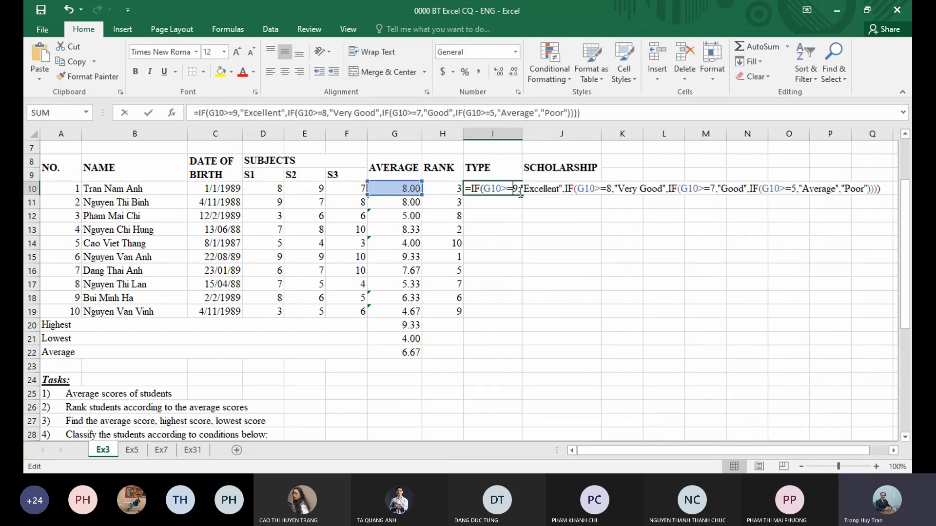
{"action": "left_click_drag", "start_coordinate": [522, 195], "coordinate": [517, 313]}
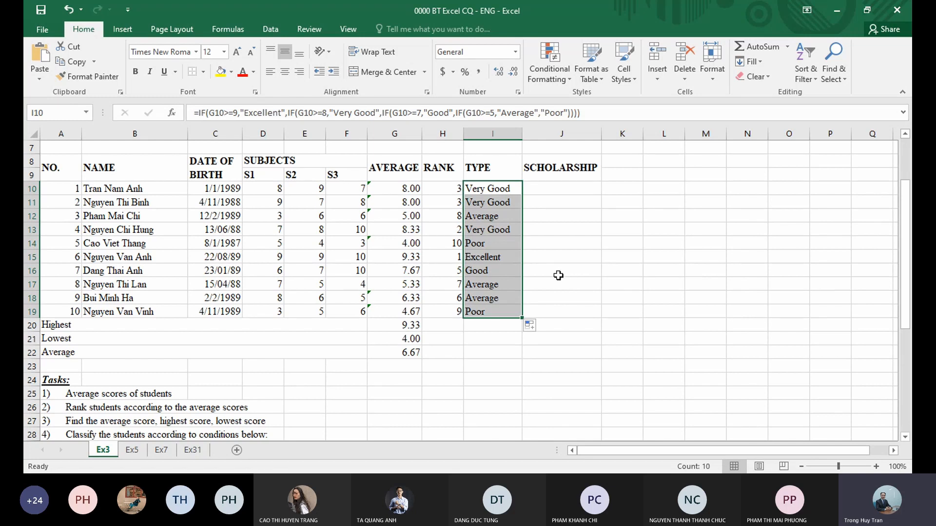
- Review the type conditions under task 4 and each condition and result of the nested IF formula in I10
{"action": "scroll", "coordinate": [558, 276], "scroll_direction": "down", "scroll_amount": 4}
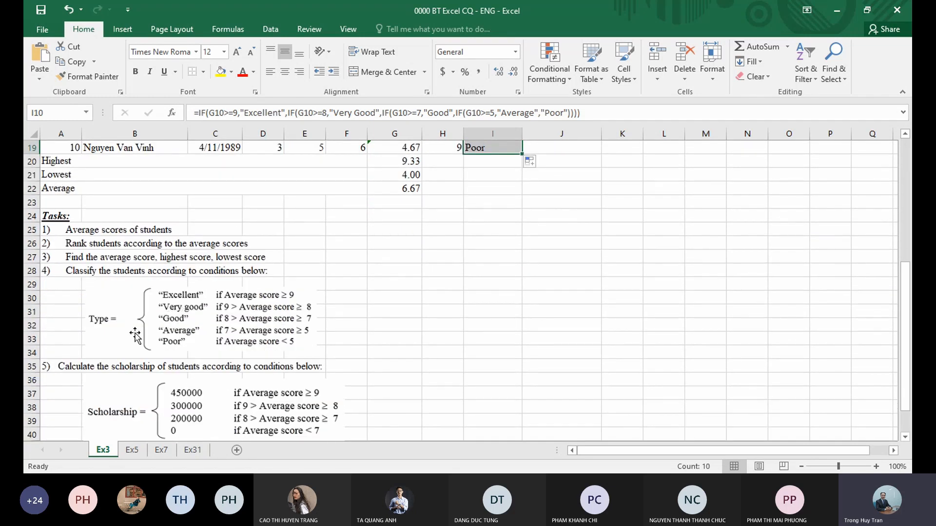
{"action": "left_click", "coordinate": [135, 336]}
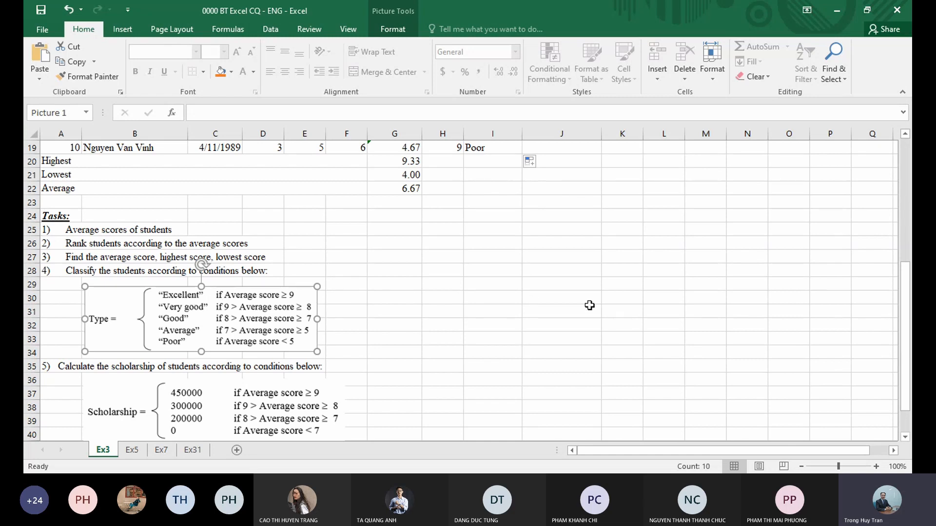
{"action": "scroll", "coordinate": [488, 238], "scroll_direction": "up", "scroll_amount": 5}
{"action": "left_click", "coordinate": [488, 230]}
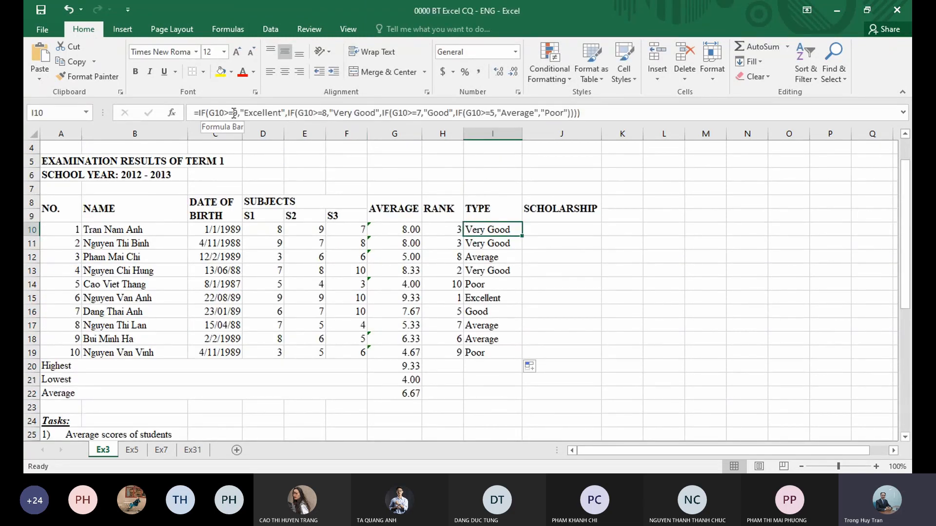
{"action": "double_click", "coordinate": [494, 229]}
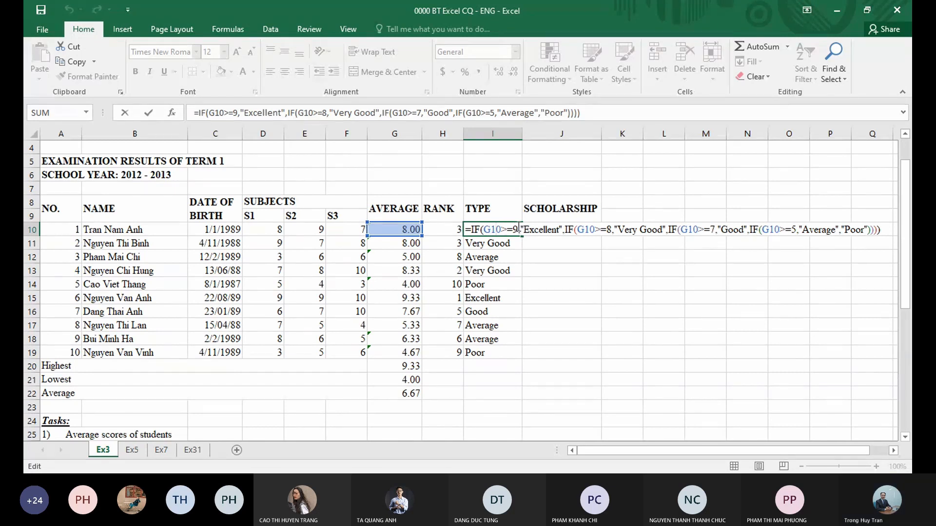
{"action": "left_click_drag", "start_coordinate": [482, 229], "coordinate": [519, 229]}
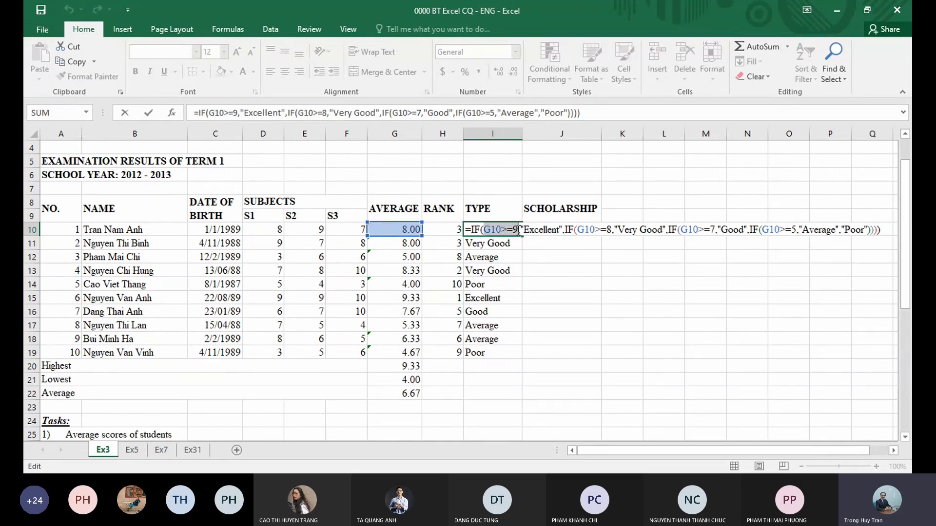
{"action": "left_click", "coordinate": [546, 230]}
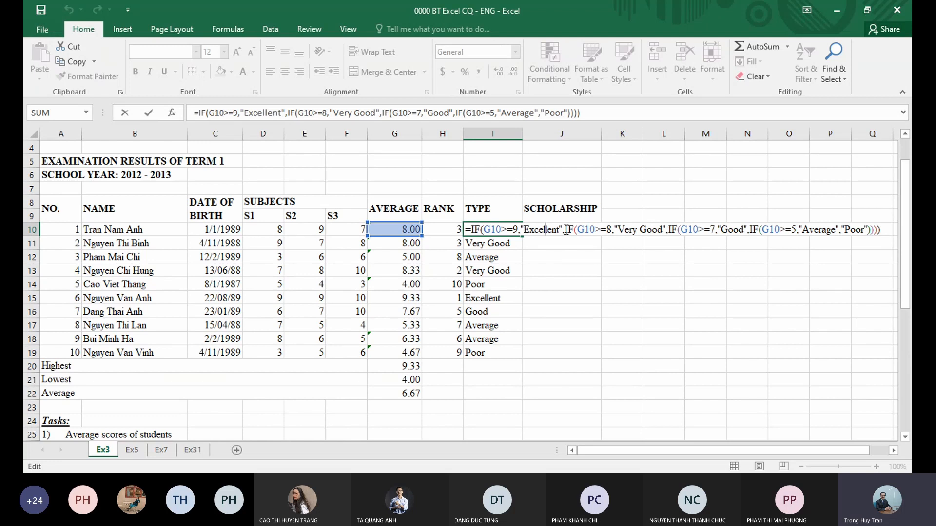
{"action": "left_click", "coordinate": [611, 229]}
{"action": "left_click_drag", "start_coordinate": [611, 230], "coordinate": [666, 229]}
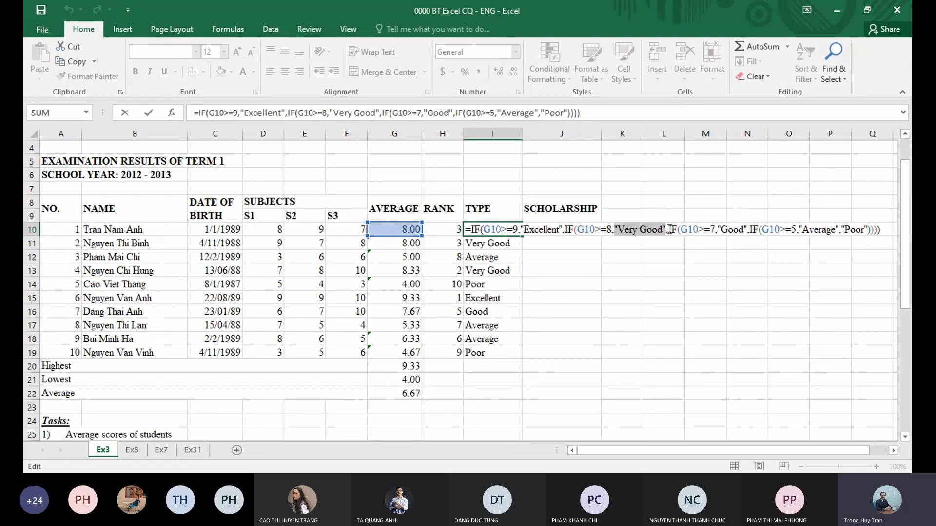
{"action": "left_click", "coordinate": [669, 229]}
{"action": "left_click_drag", "start_coordinate": [668, 229], "coordinate": [715, 229]}
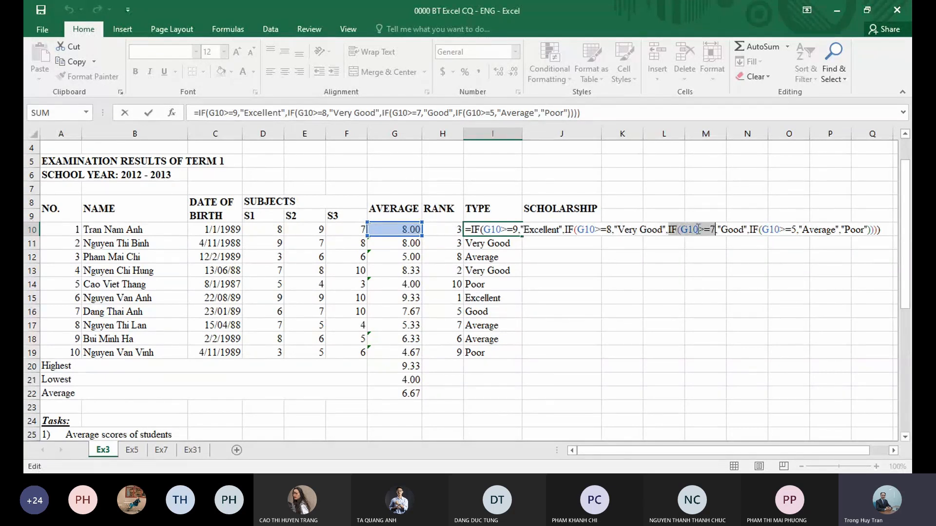
{"action": "left_click", "coordinate": [705, 229]}
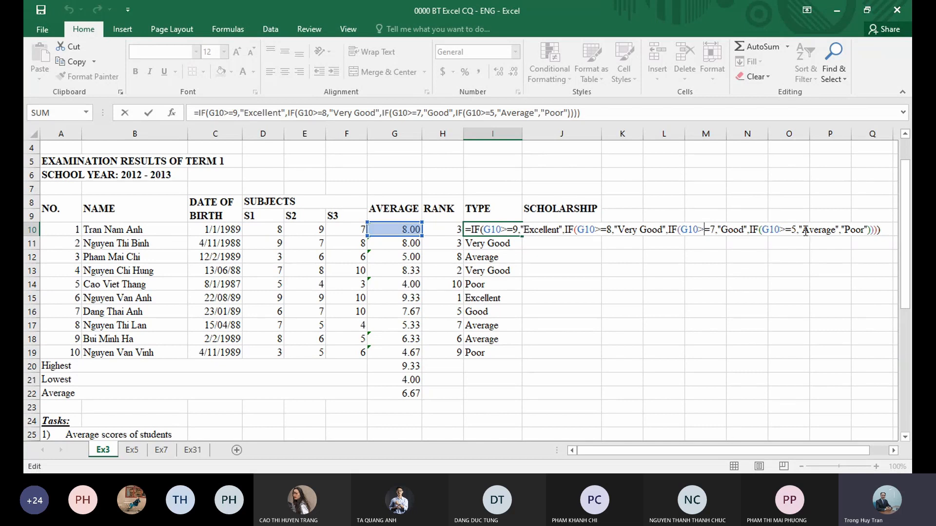
{"action": "left_click_drag", "start_coordinate": [801, 230], "coordinate": [836, 230]}
{"action": "left_click_drag", "start_coordinate": [844, 230], "coordinate": [860, 229]}
{"action": "left_click", "coordinate": [883, 229]}
- Check the scholarship conditions under task 5 and start an IF formula in J10 that tests G10>=9
{"action": "left_click", "coordinate": [527, 231]}
{"action": "scroll", "coordinate": [469, 305], "scroll_direction": "down", "scroll_amount": 5}
{"action": "scroll", "coordinate": [470, 305], "scroll_direction": "down", "scroll_amount": 1}
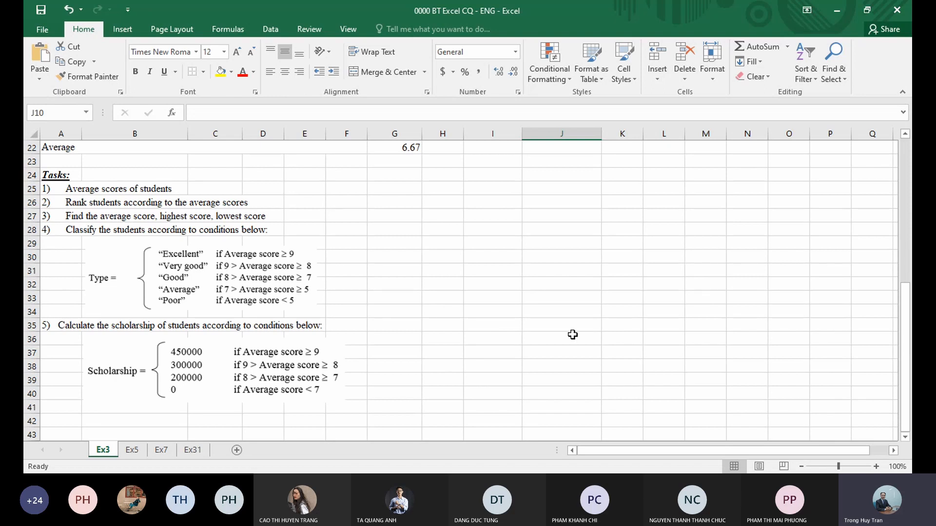
{"action": "scroll", "coordinate": [573, 335], "scroll_direction": "up", "scroll_amount": 5}
{"action": "type", "text": "="}
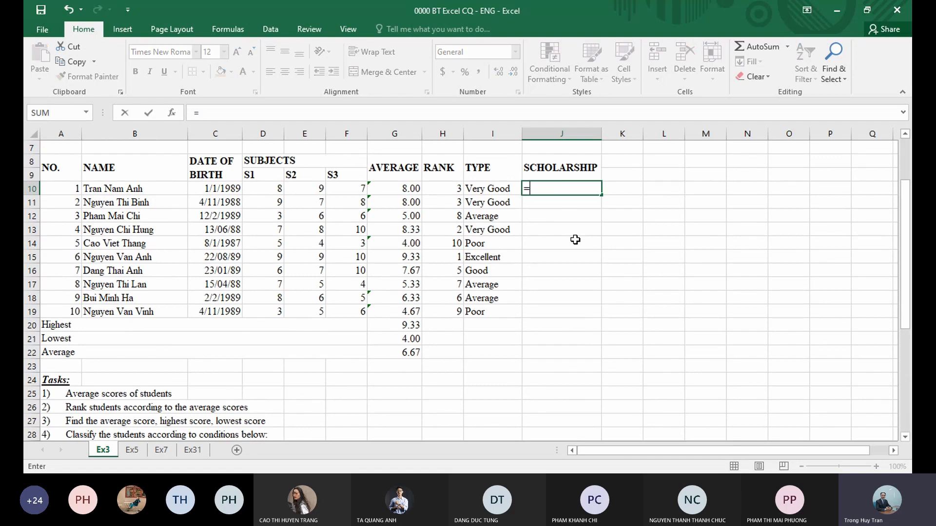
{"action": "type", "text": "if("}
{"action": "left_click", "coordinate": [400, 190]}
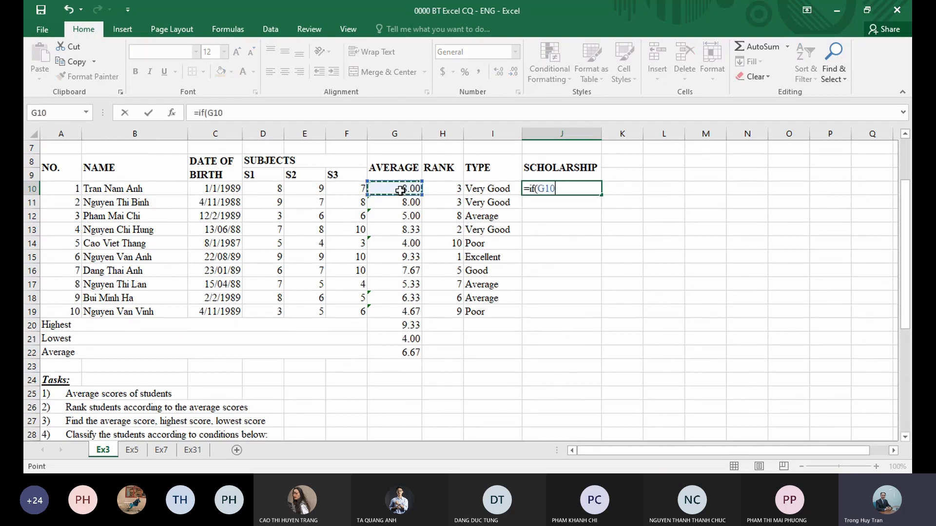
{"action": "type", "text": ">=9,"}
- Set the value-if-true of the J10 formula to 450000, following the scholarship conditions under task 5
{"action": "scroll", "coordinate": [400, 191], "scroll_direction": "down", "scroll_amount": 2}
{"action": "scroll", "coordinate": [401, 190], "scroll_direction": "down", "scroll_amount": 2}
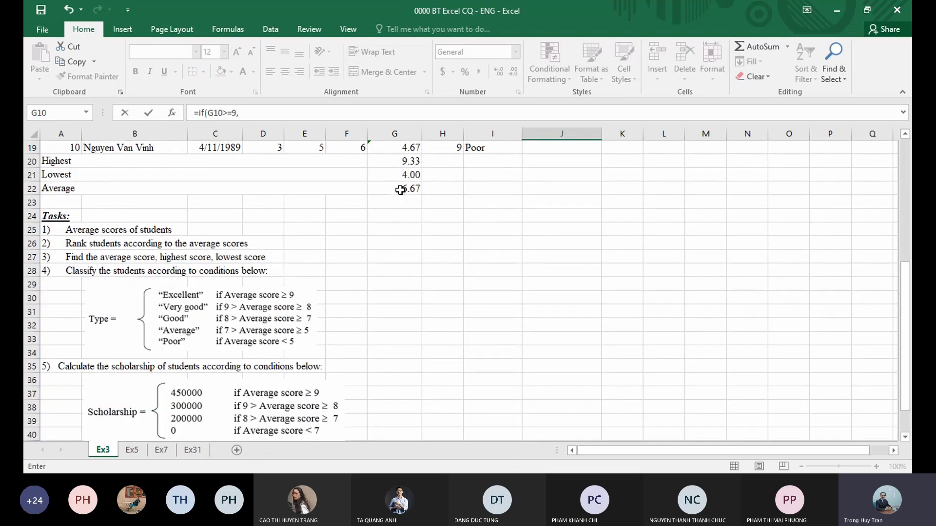
{"action": "scroll", "coordinate": [463, 342], "scroll_direction": "up", "scroll_amount": 5}
{"action": "type", "text": "450000"}
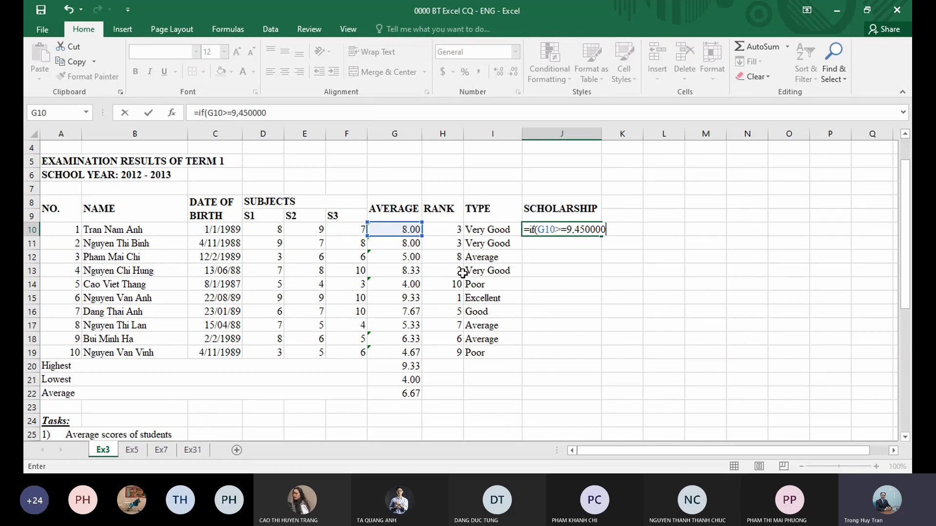
- Enclose the 450000 in the J10 formula in quotation marks
{"action": "left_click", "coordinate": [575, 229]}
{"action": "type", "text": "\""}
{"action": "left_click", "coordinate": [609, 229]}
{"action": "type", "text": "\""}
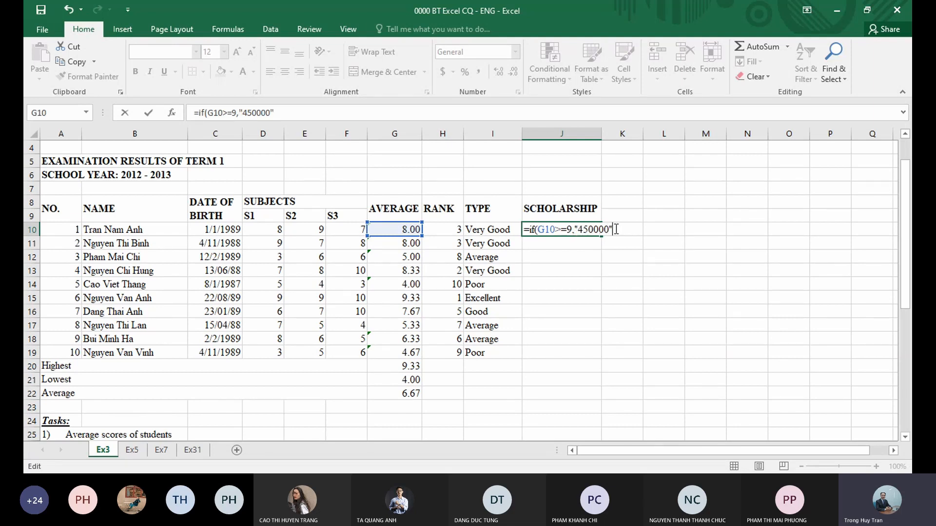
{"action": "double_click", "coordinate": [593, 229]}
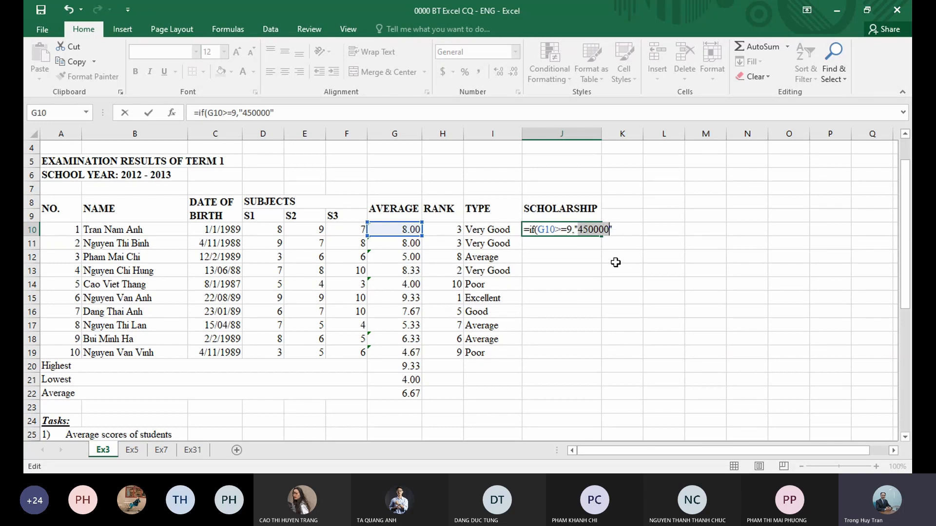
- Remove the quotation marks around 450000 in the J10 formula
{"action": "left_click", "coordinate": [620, 230]}
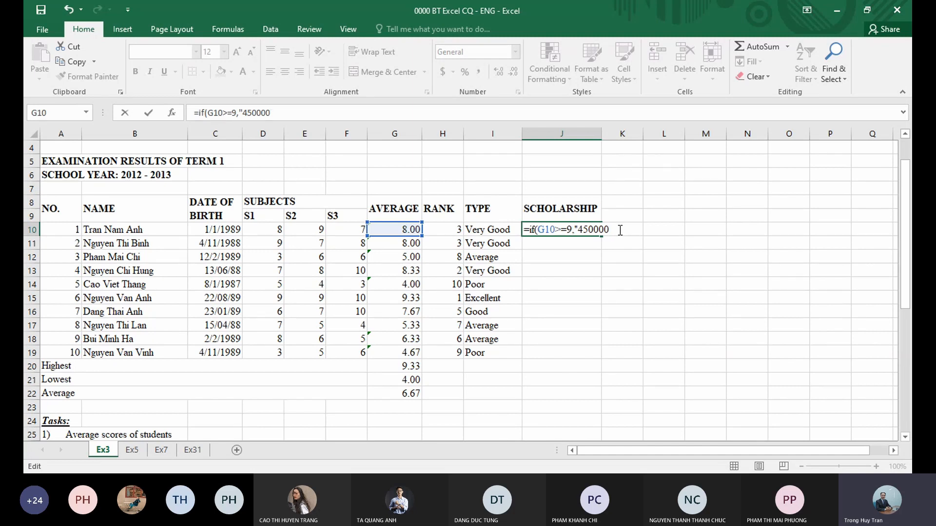
{"action": "left_click", "coordinate": [580, 228]}
{"action": "key", "text": "BackSpace"}
- Nest a second IF in the J10 formula that returns 300000 when G10>=8, following the conditions under task 5
{"action": "key", "text": "End"}
{"action": "type", "text": ",if)"}
{"action": "key", "text": "BackSpace"}
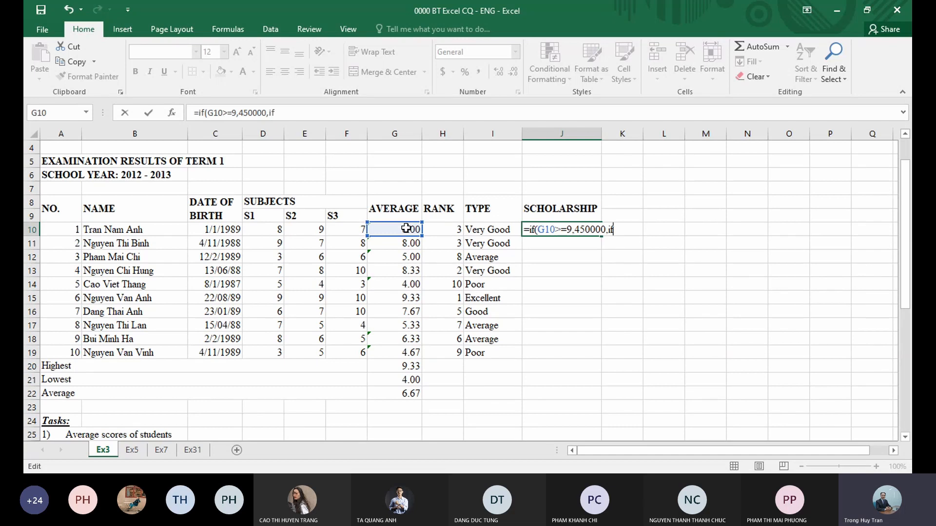
{"action": "type", "text": "("}
{"action": "left_click", "coordinate": [406, 228]}
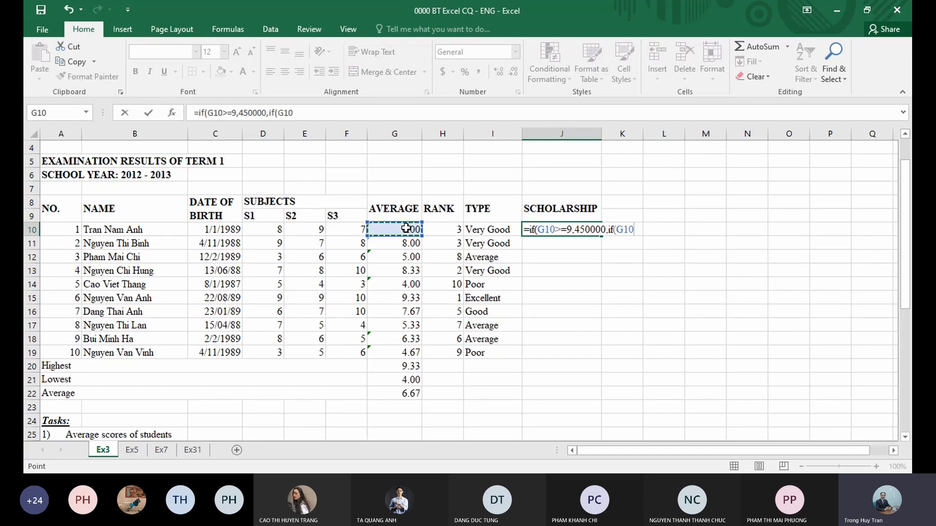
{"action": "type", "text": ">=8,"}
{"action": "scroll", "coordinate": [441, 305], "scroll_direction": "down", "scroll_amount": 6}
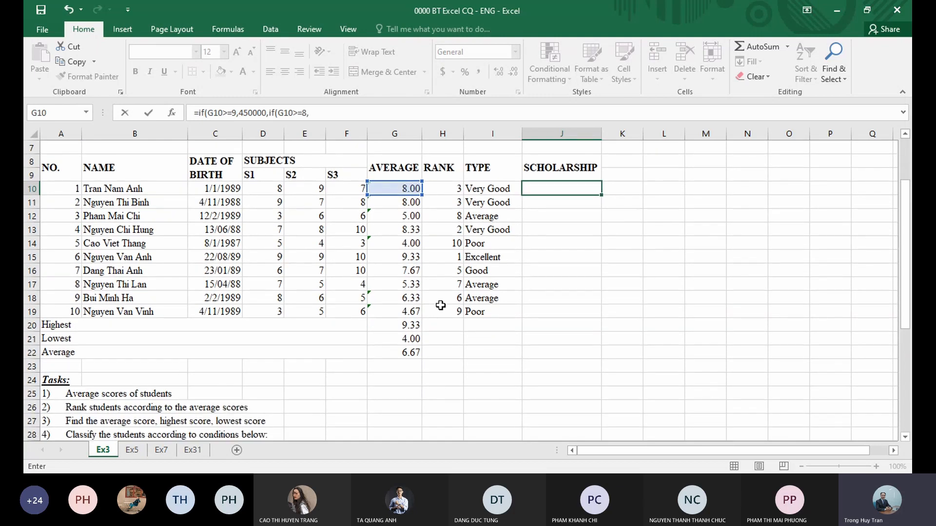
{"action": "scroll", "coordinate": [440, 305], "scroll_direction": "up", "scroll_amount": 5}
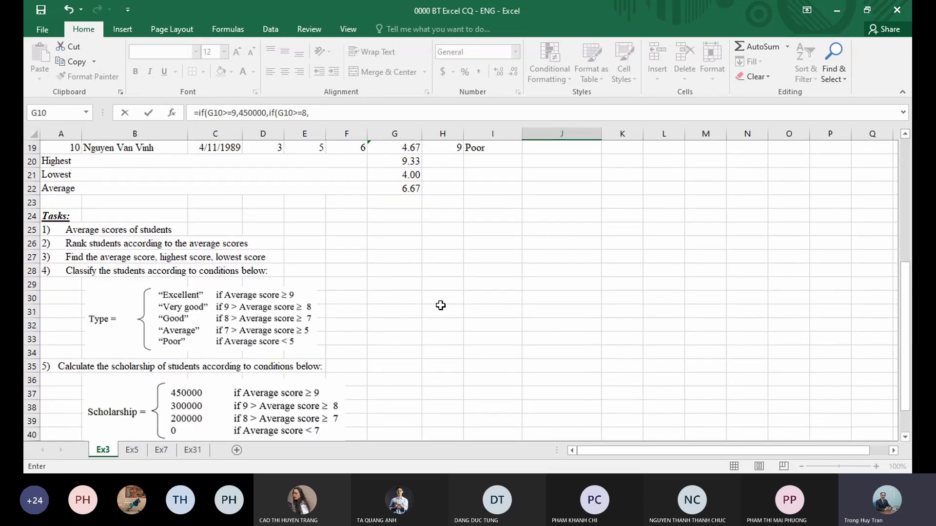
{"action": "type", "text": "3"}
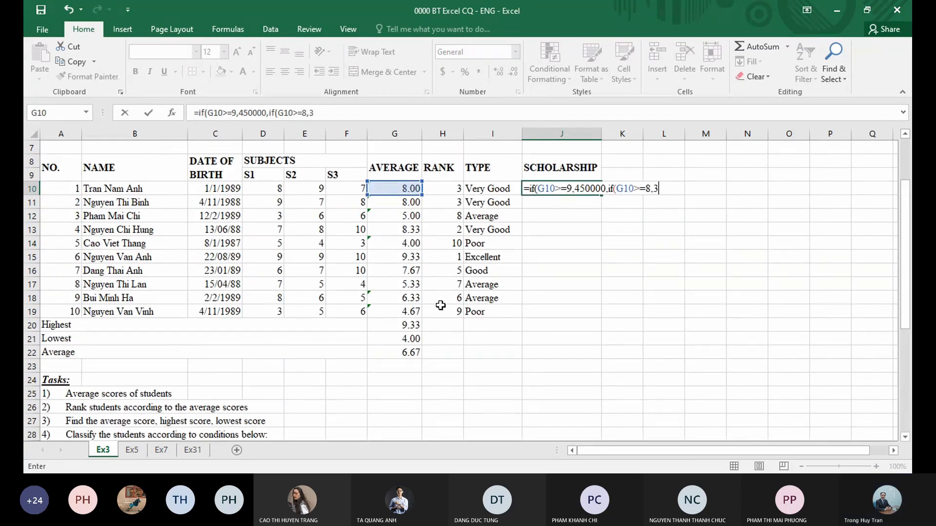
{"action": "type", "text": "00000,"}
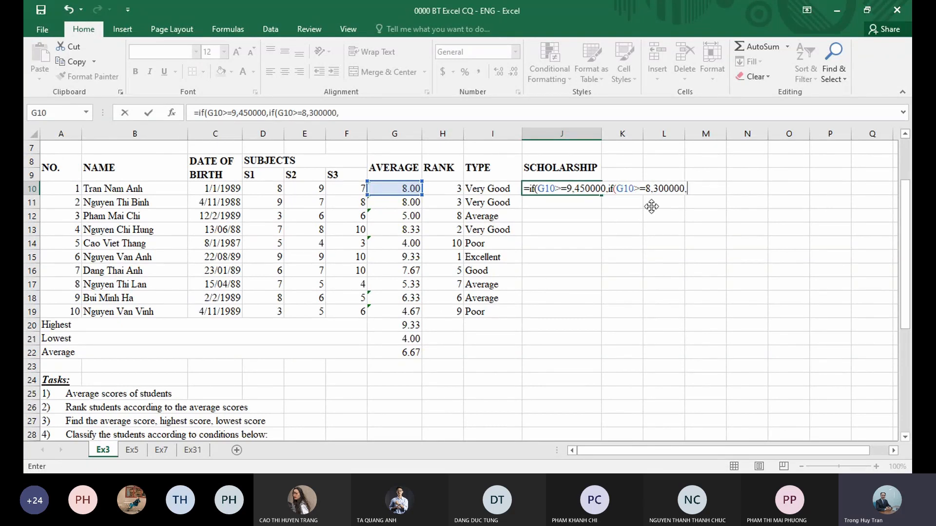
- Try a thousands comma inside the 300000 of the J10 formula
{"action": "left_click", "coordinate": [675, 192]}
{"action": "type", "text": "."}
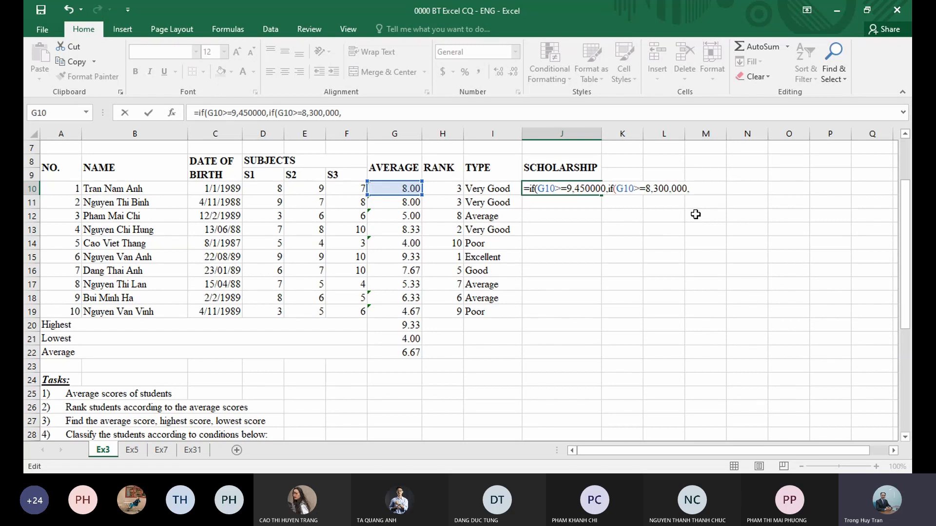
{"action": "key", "text": "BackSpace"}
- Finish the J10 formula with a third IF that returns 200000 when G10>=7 and 0 otherwise
{"action": "left_click", "coordinate": [690, 189]}
{"action": "type", "text": "if("}
{"action": "left_click", "coordinate": [412, 188]}
{"action": "type", "text": ">=7"}
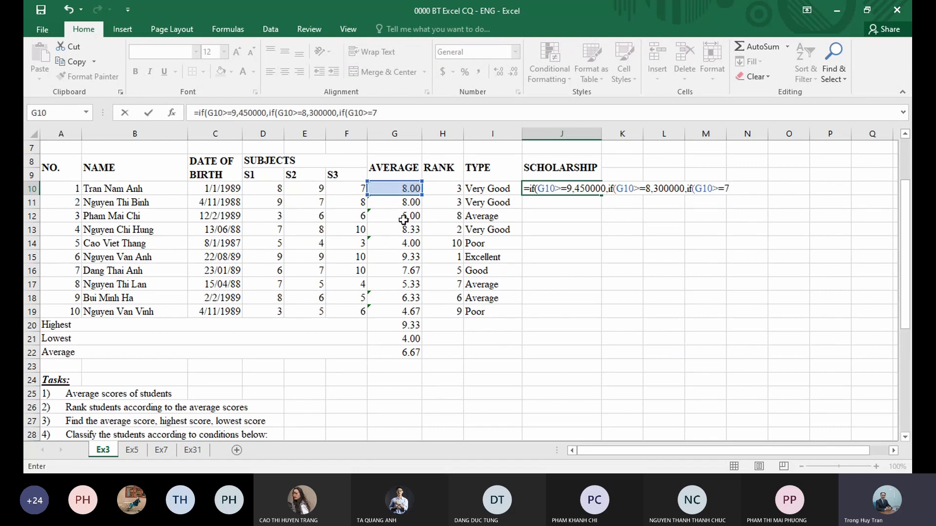
{"action": "scroll", "coordinate": [418, 333], "scroll_direction": "down", "scroll_amount": 1}
{"action": "scroll", "coordinate": [419, 335], "scroll_direction": "up", "scroll_amount": 2}
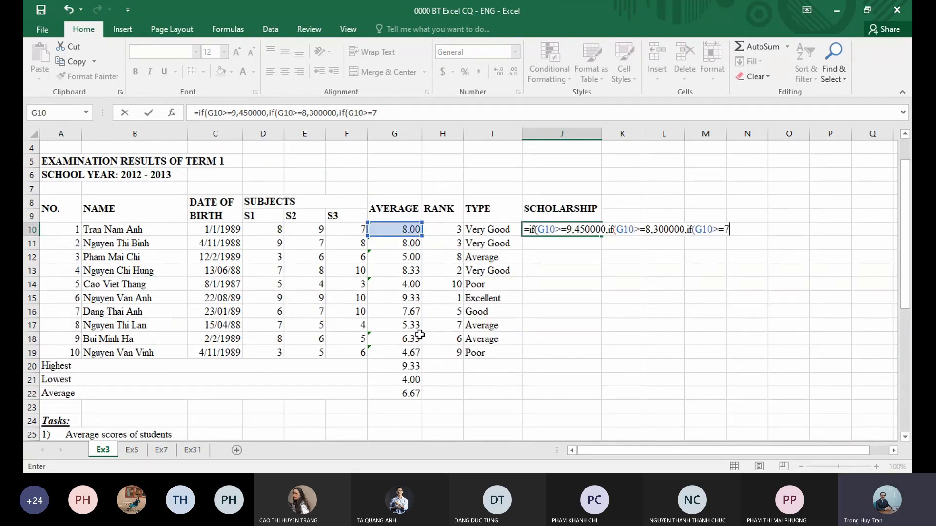
{"action": "type", "text": ",200000,"}
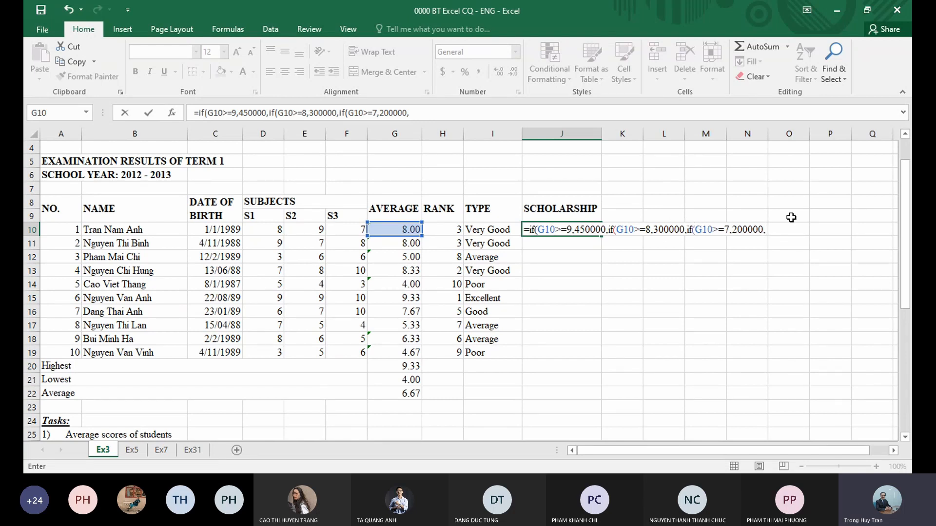
{"action": "type", "text": "0)))"}
{"action": "key", "text": "Return"}
- Fill the scholarship formula from J10 down to J19
{"action": "scroll", "coordinate": [790, 218], "scroll_direction": "up", "scroll_amount": 1}
{"action": "left_click", "coordinate": [561, 270]}
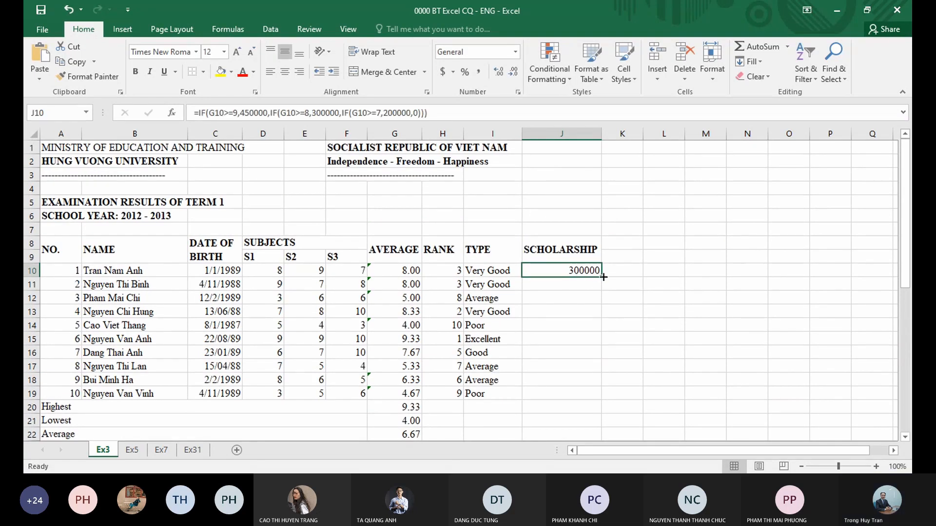
{"action": "double_click", "coordinate": [601, 277]}
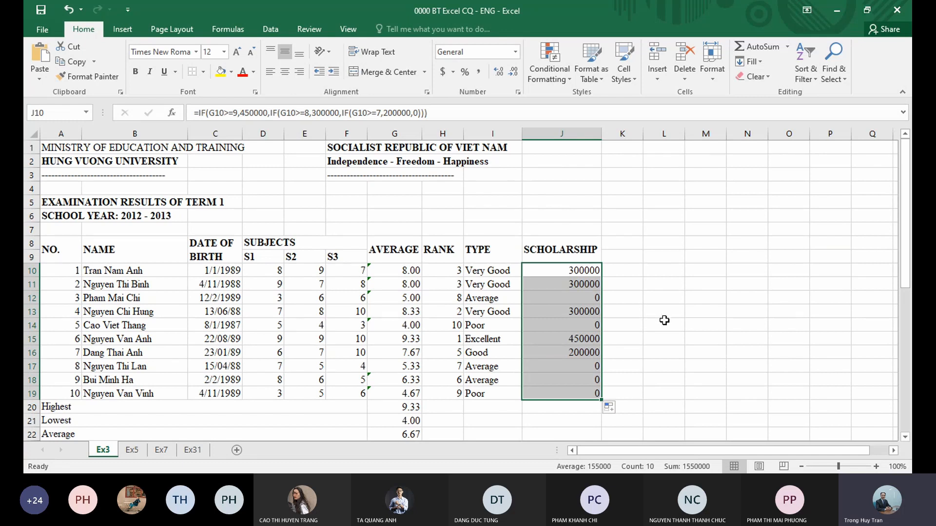
- Format the scholarships in J10:J19 with Comma Style and no decimal places
{"action": "left_click", "coordinate": [484, 74]}
{"action": "left_click", "coordinate": [509, 74]}
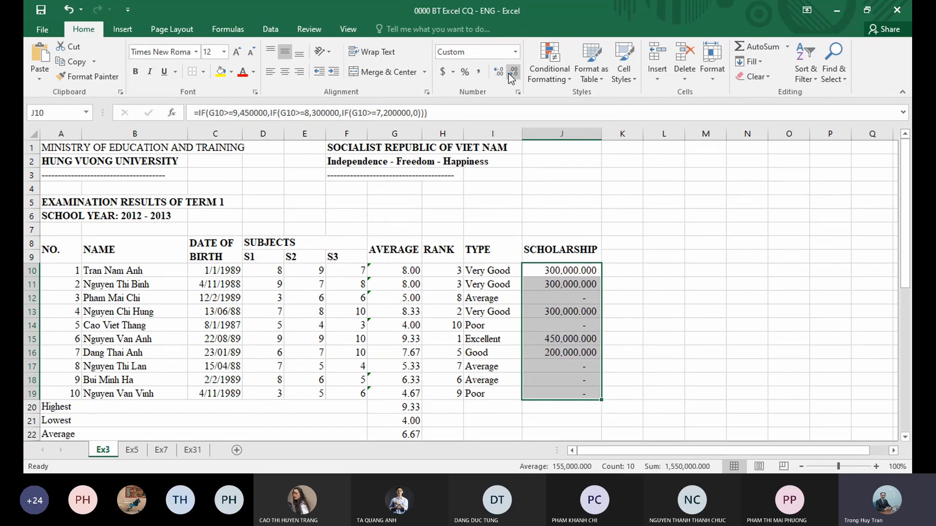
{"action": "left_click", "coordinate": [510, 73]}
{"action": "left_click", "coordinate": [513, 72]}
{"action": "left_click", "coordinate": [513, 72]}
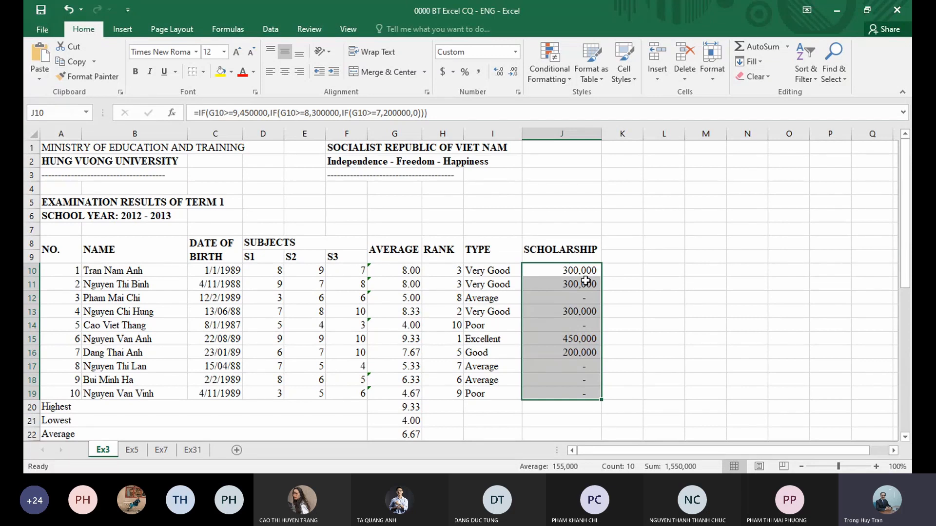
- Examine how the 450000 is written inside the J10 formula, leaving the formula as it is
{"action": "left_click", "coordinate": [570, 272]}
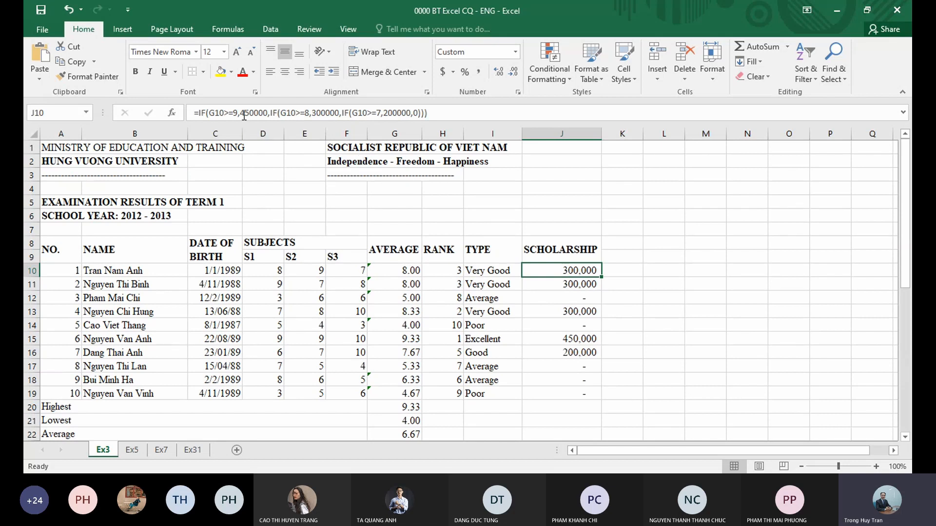
{"action": "left_click_drag", "start_coordinate": [240, 114], "coordinate": [268, 114]}
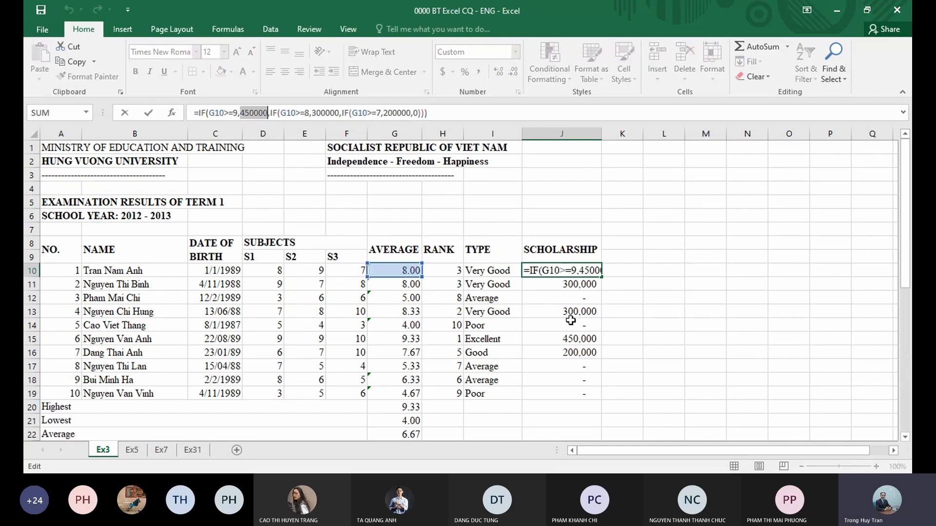
{"action": "key", "text": "Escape"}
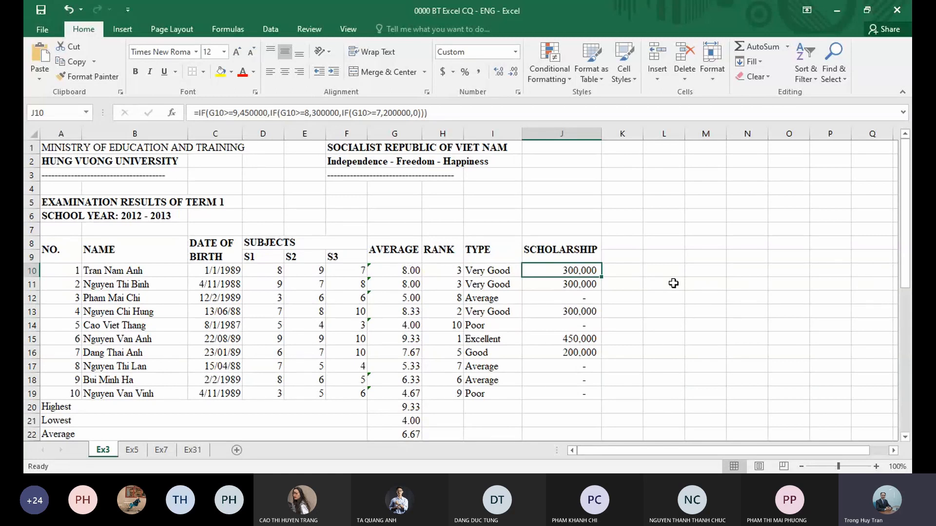
{"action": "scroll", "coordinate": [677, 282], "scroll_direction": "down", "scroll_amount": 1}
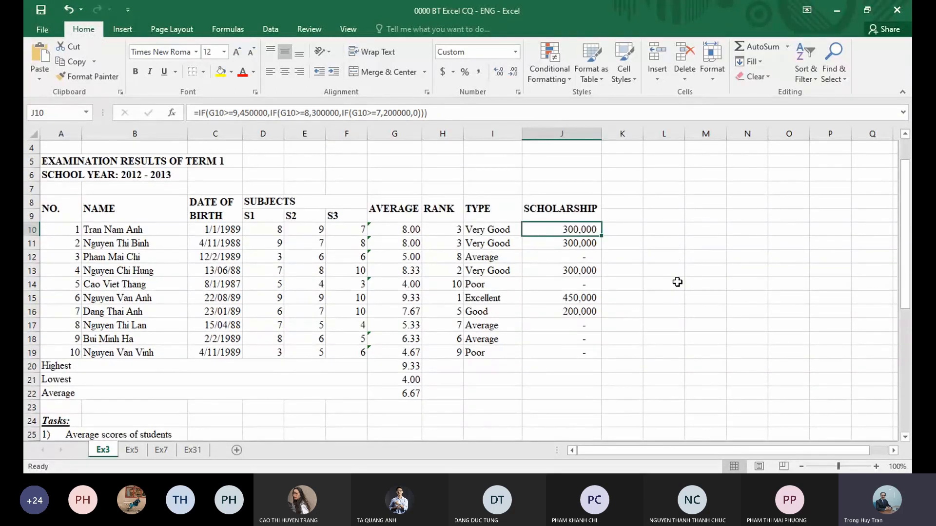
{"action": "scroll", "coordinate": [677, 282], "scroll_direction": "up", "scroll_amount": 1}
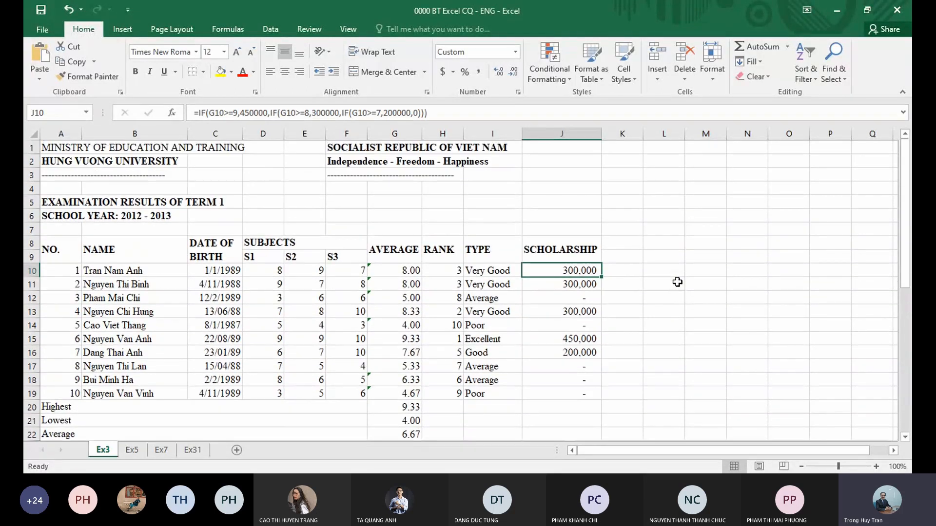
- Merge and center the ministry line across A1:D1 and the university name across A2:D2
{"action": "left_click", "coordinate": [59, 148]}
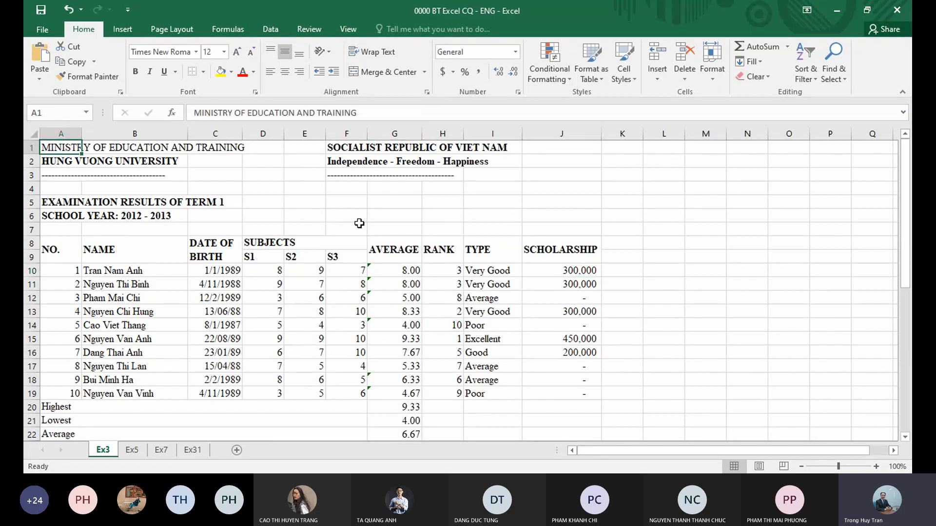
{"action": "left_click", "coordinate": [266, 145], "text": "shift"}
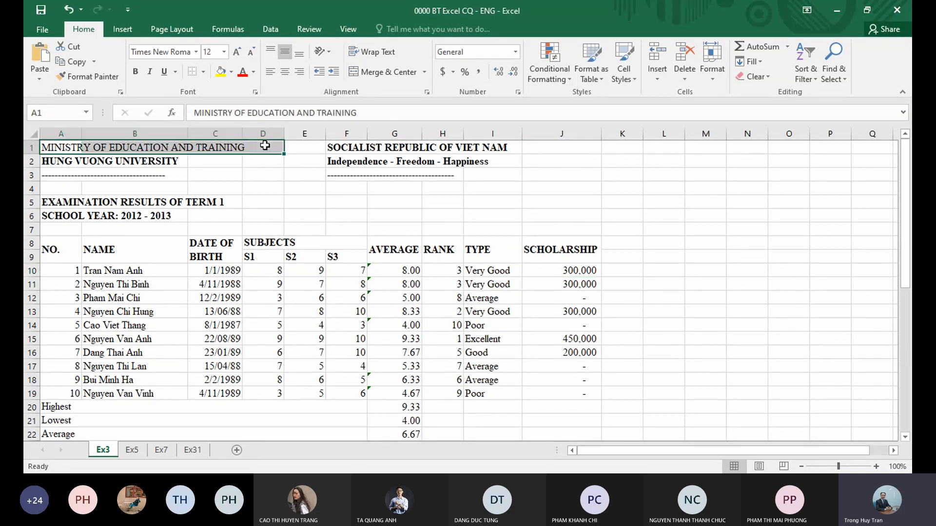
{"action": "left_click", "coordinate": [373, 72]}
{"action": "left_click", "coordinate": [60, 166]}
{"action": "left_click_drag", "start_coordinate": [59, 166], "coordinate": [263, 162]}
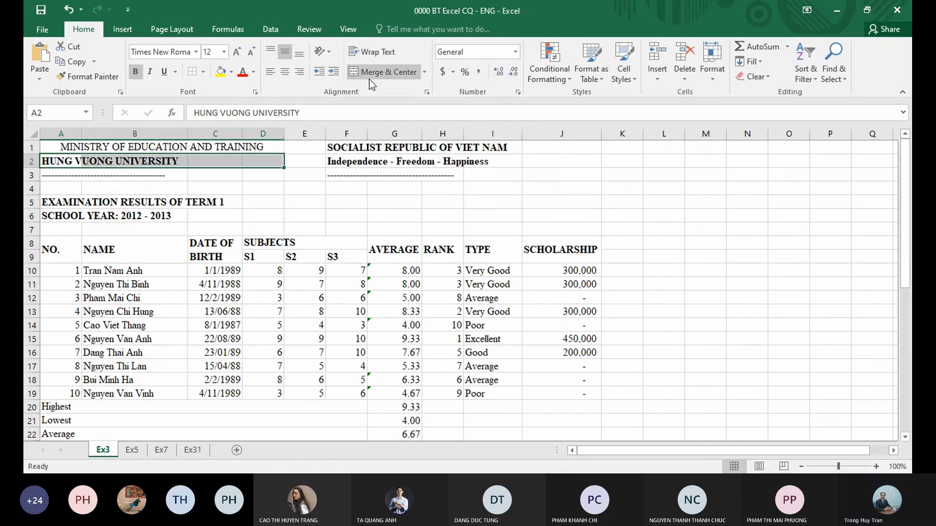
{"action": "left_click", "coordinate": [371, 74]}
{"action": "left_click", "coordinate": [304, 203]}
- Check how the dashed line in A3 is entered and try a row of plain dashes without an apostrophe in J4
{"action": "left_click", "coordinate": [62, 178]}
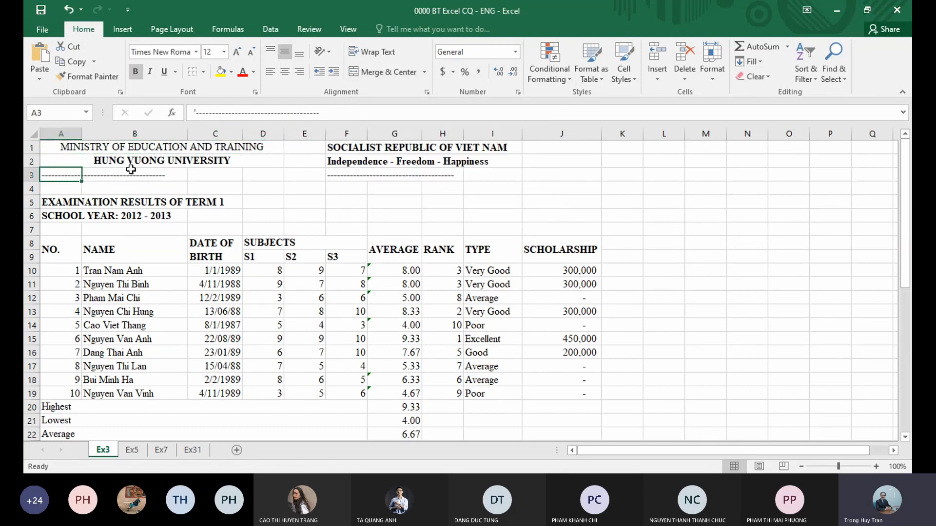
{"action": "double_click", "coordinate": [64, 180]}
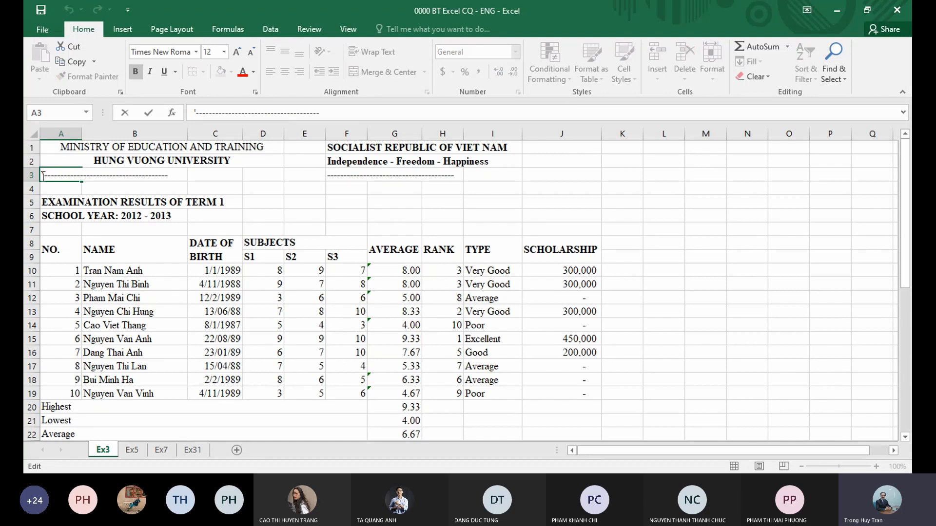
{"action": "left_click", "coordinate": [547, 190]}
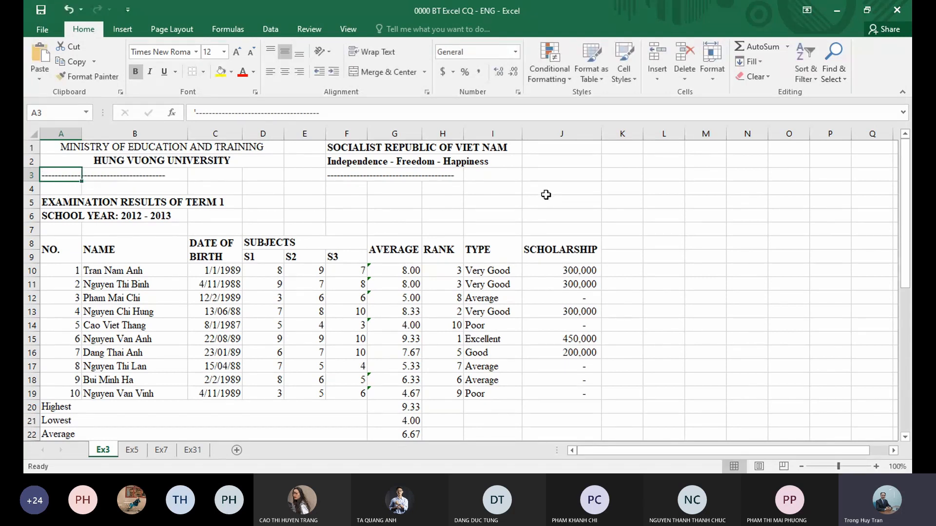
{"action": "type", "text": "-----------"}
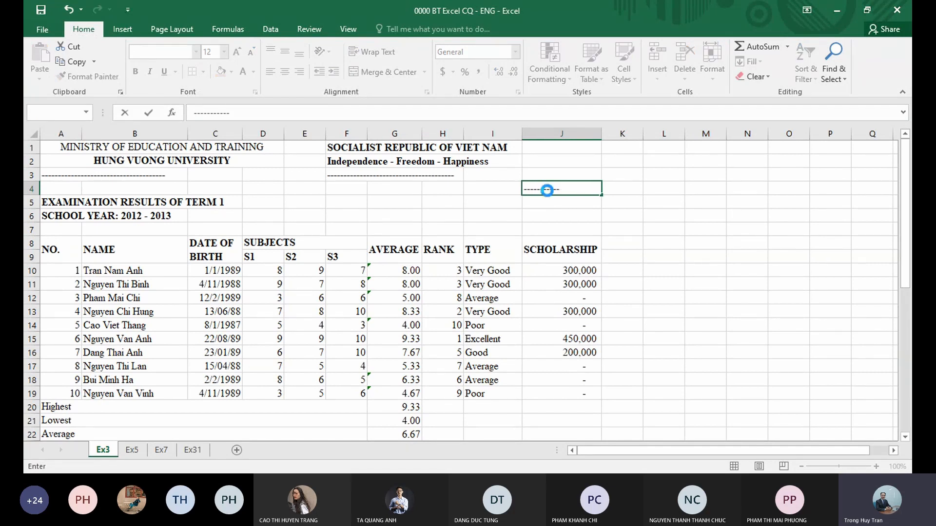
{"action": "key", "text": "Return"}
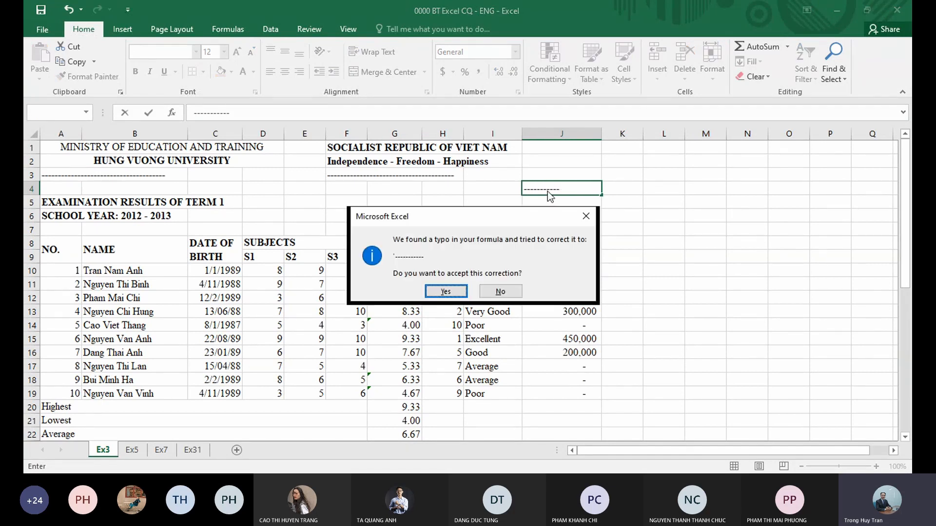
{"action": "key", "text": "Escape"}
{"action": "key", "text": "Escape"}
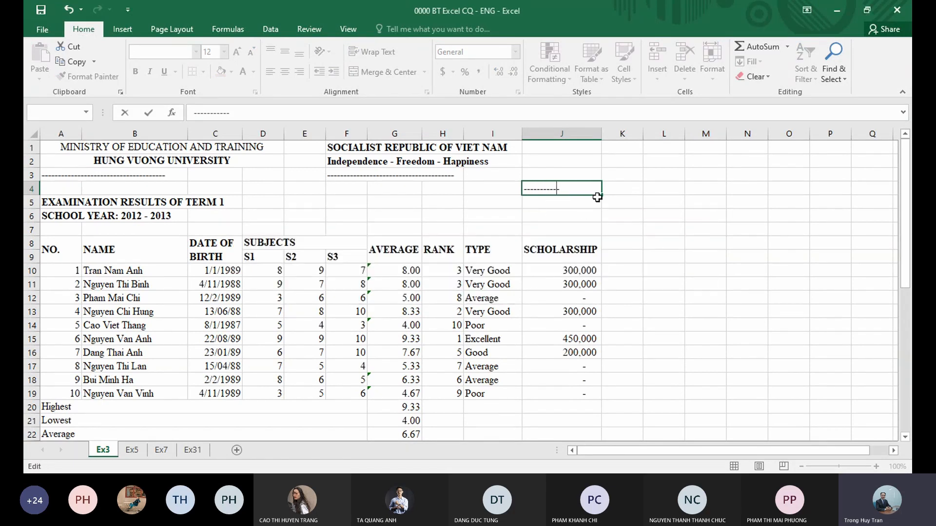
{"action": "key", "text": "Escape"}
{"action": "left_click", "coordinate": [397, 224]}
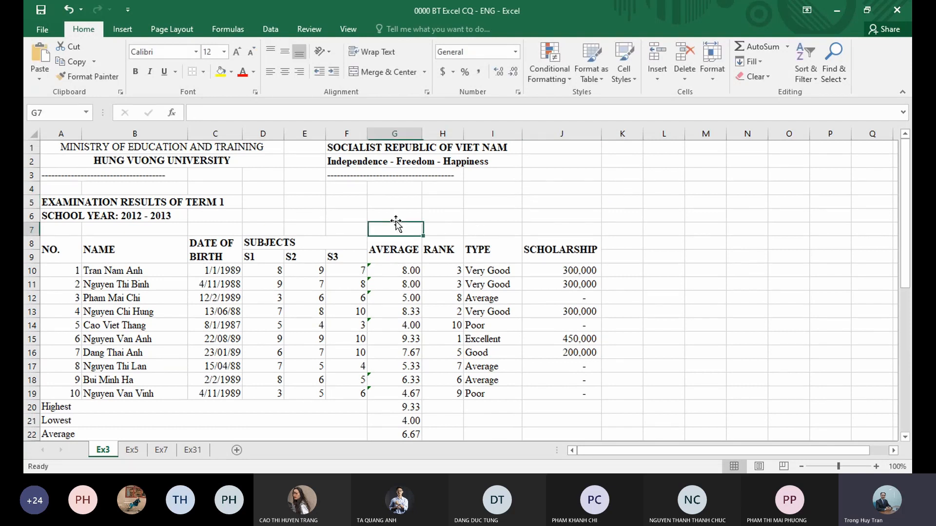
- Examine the leading apostrophe before the dashes in A3
{"action": "left_click", "coordinate": [49, 174]}
{"action": "double_click", "coordinate": [51, 174]}
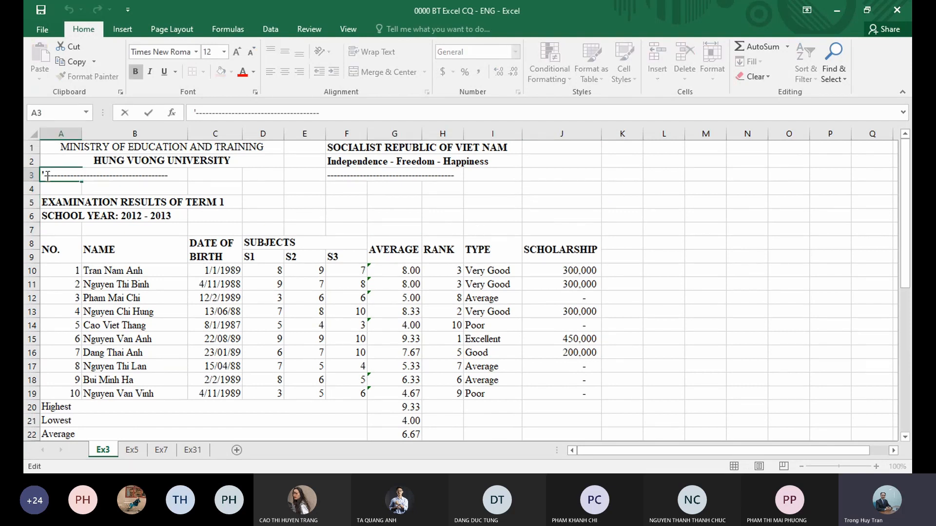
{"action": "left_click", "coordinate": [73, 190]}
- Merge and center the dashed line across A3:D3 and each line of the country heading in rows 1 to 3 across F:J
{"action": "left_click_drag", "start_coordinate": [58, 174], "coordinate": [217, 174]}
{"action": "left_click", "coordinate": [383, 72]}
{"action": "left_click_drag", "start_coordinate": [344, 148], "coordinate": [596, 160]}
{"action": "left_click", "coordinate": [382, 71]}
{"action": "left_click", "coordinate": [383, 72]}
{"action": "left_click_drag", "start_coordinate": [344, 174], "coordinate": [561, 174]}
{"action": "left_click", "coordinate": [382, 72]}
- Merge and center the EXAMINATION RESULTS OF TERM 1 title across A5:J5
{"action": "left_click", "coordinate": [62, 200]}
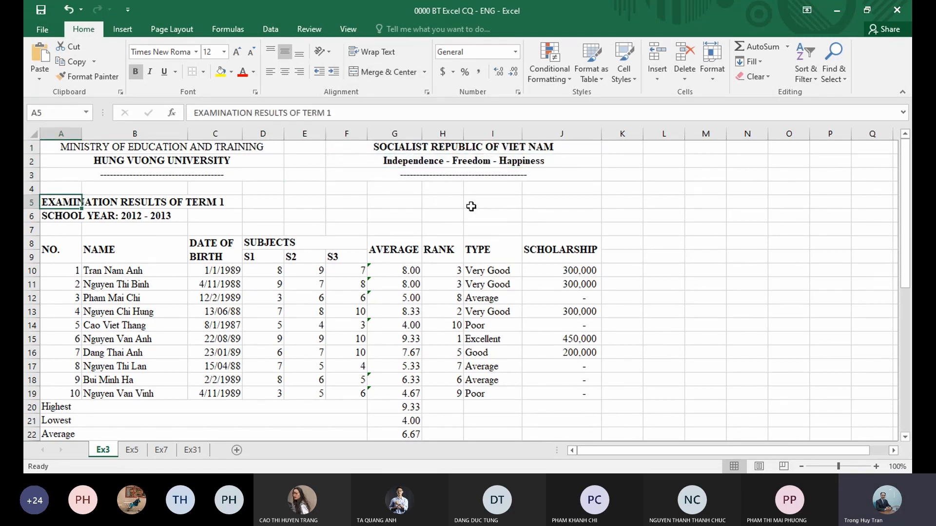
{"action": "left_click", "coordinate": [565, 205], "text": "shift"}
{"action": "left_click", "coordinate": [383, 71]}
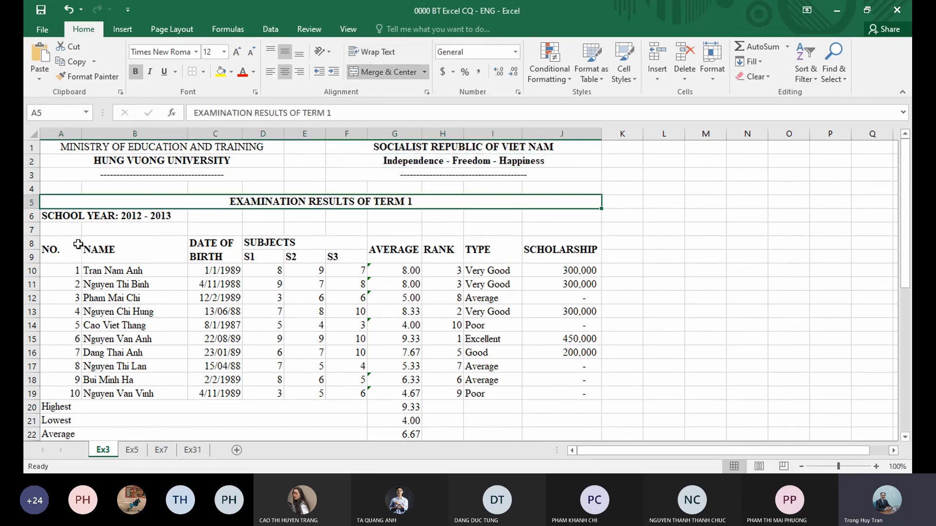
{"action": "left_click", "coordinate": [61, 134]}
{"action": "left_click", "coordinate": [585, 135]}
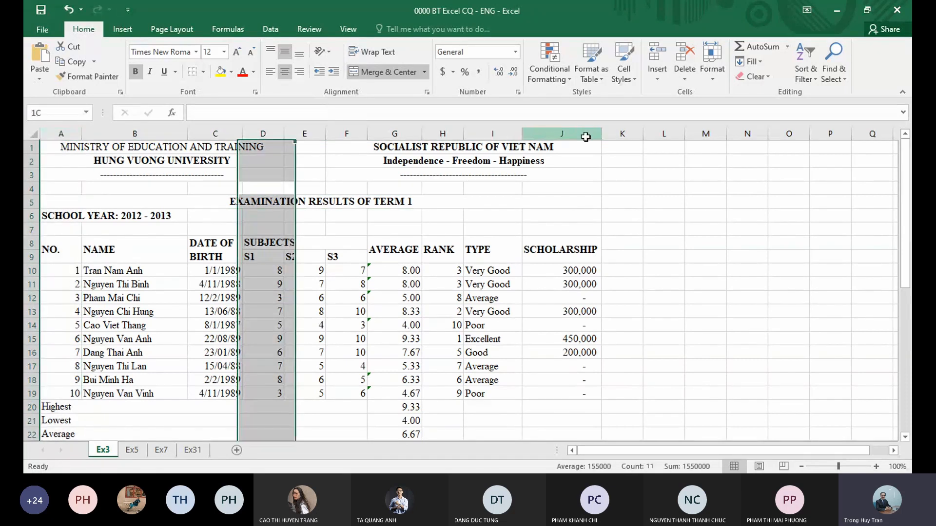
{"action": "left_click", "coordinate": [465, 215]}
{"action": "left_click", "coordinate": [57, 202]}
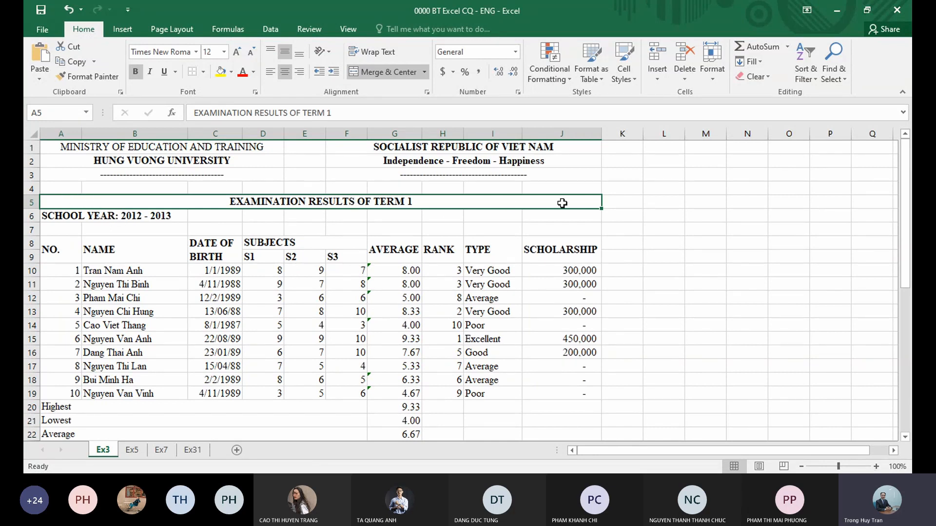
- Merge and center the school year line across A6:J6
{"action": "left_click_drag", "start_coordinate": [59, 217], "coordinate": [585, 217]}
{"action": "left_click", "coordinate": [379, 73]}
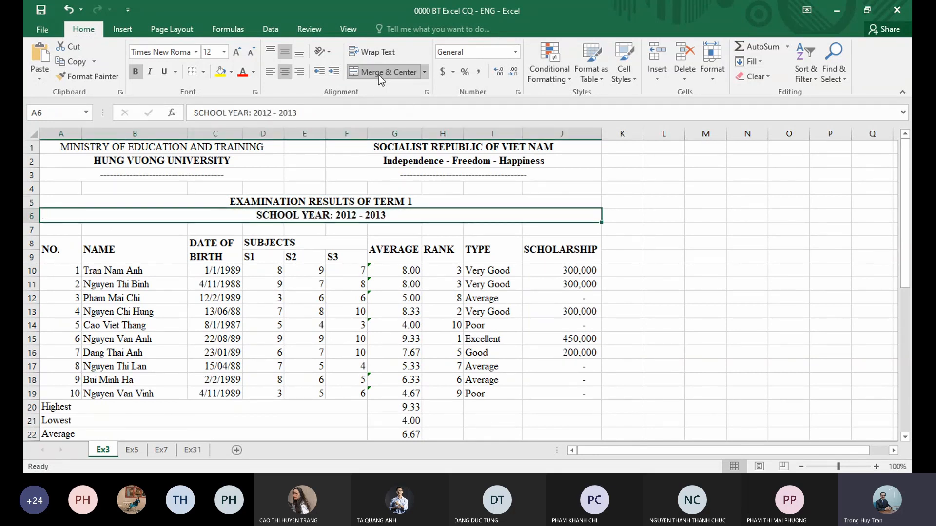
- Center the header cells in A8:J9, turn on text wrapping and fill them with yellow
{"action": "left_click", "coordinate": [61, 249]}
{"action": "scroll", "coordinate": [131, 210], "scroll_direction": "down", "scroll_amount": 1}
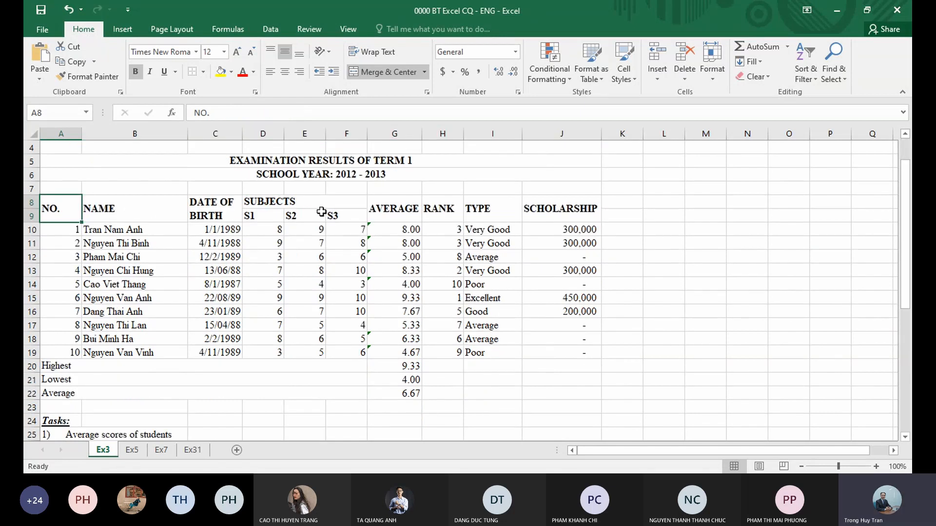
{"action": "left_click", "coordinate": [571, 214], "text": "shift"}
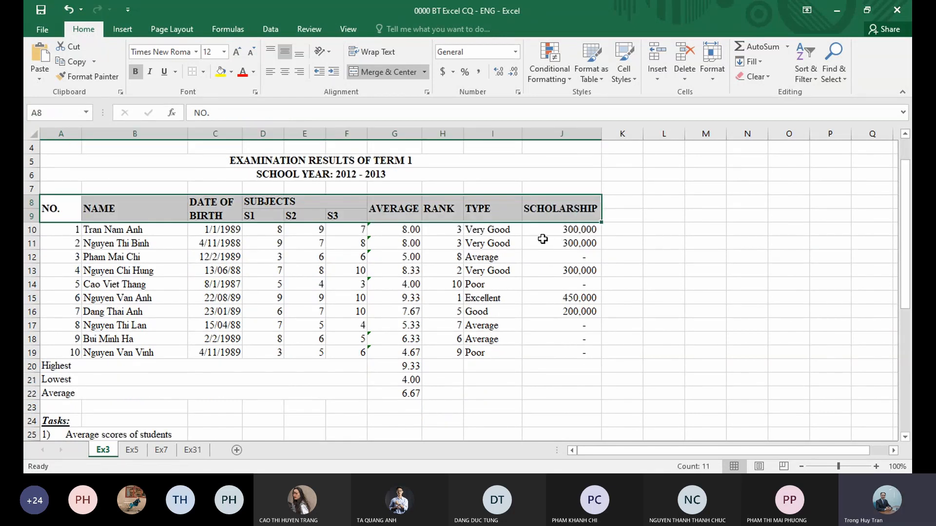
{"action": "left_click", "coordinate": [284, 72]}
{"action": "left_click", "coordinate": [386, 50]}
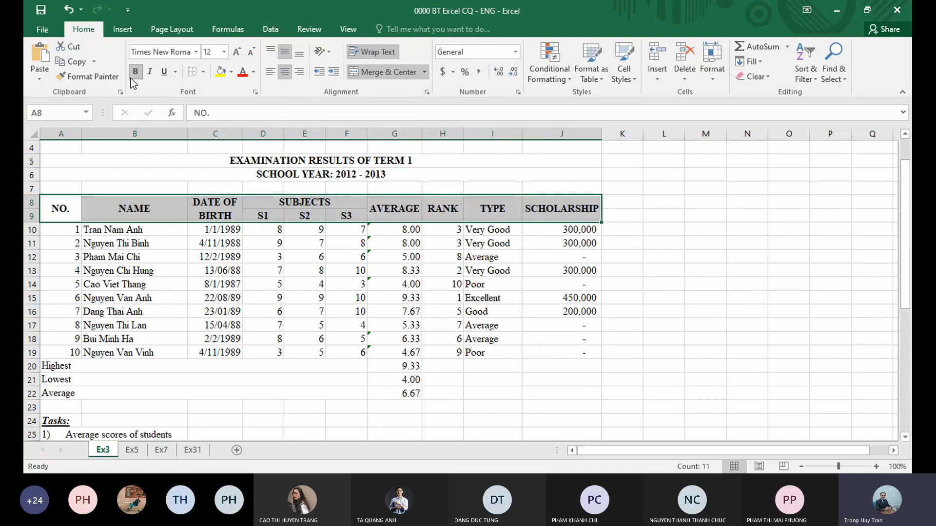
{"action": "left_click", "coordinate": [221, 71]}
- Add thin solid inside borders and a thicker solid outline to the results table in A8:J22
{"action": "left_click_drag", "start_coordinate": [54, 208], "coordinate": [587, 390]}
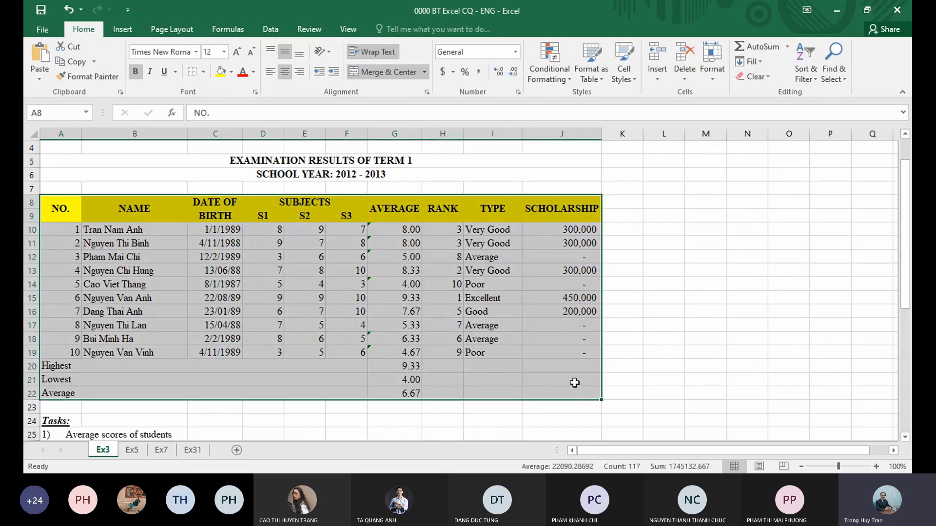
{"action": "left_click", "coordinate": [203, 71]}
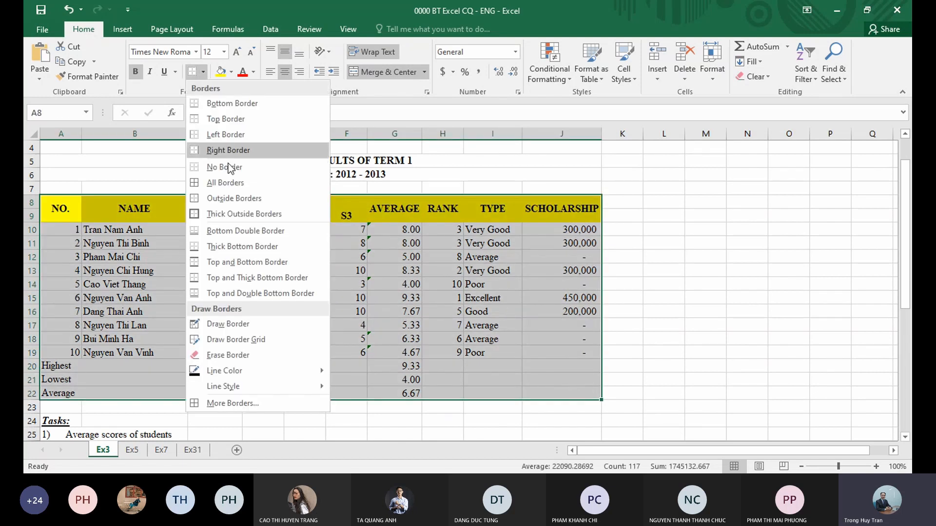
{"action": "left_click", "coordinate": [232, 404]}
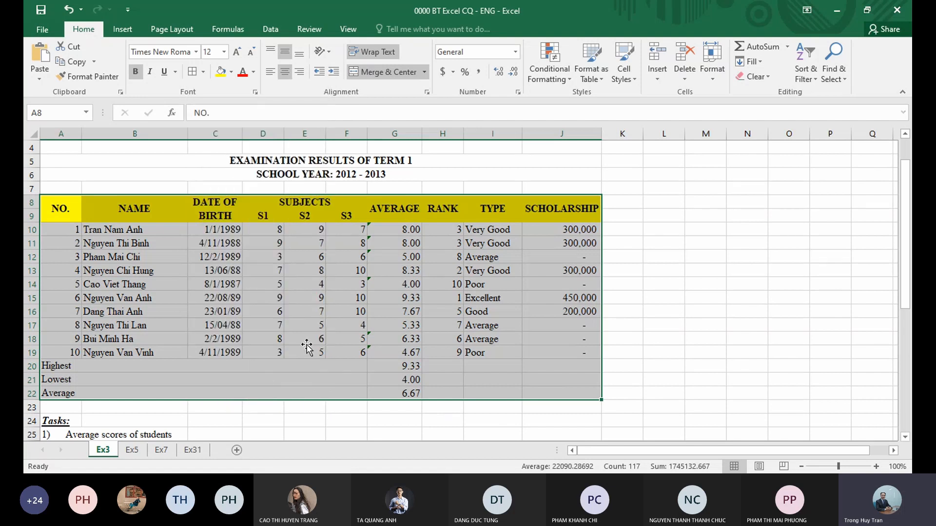
{"action": "left_click_drag", "start_coordinate": [560, 156], "coordinate": [394, 98]}
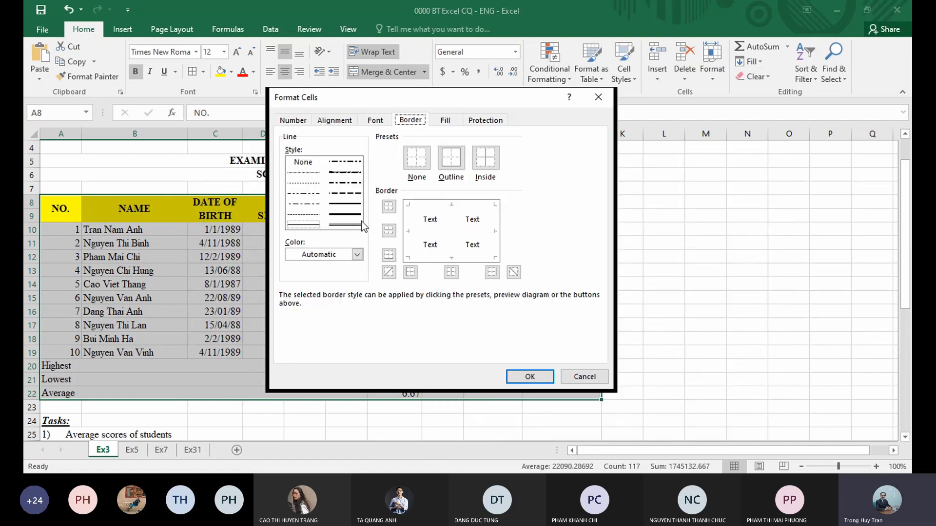
{"action": "left_click", "coordinate": [486, 159]}
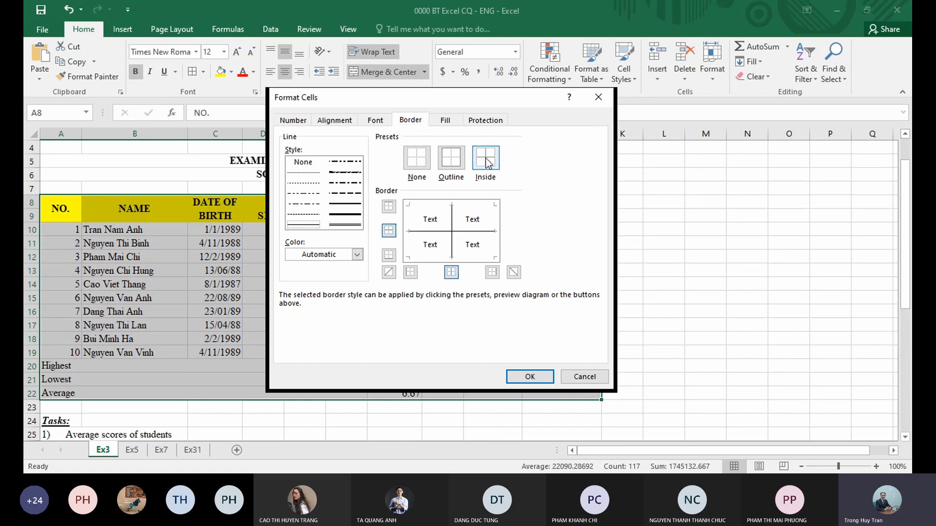
{"action": "left_click", "coordinate": [343, 209]}
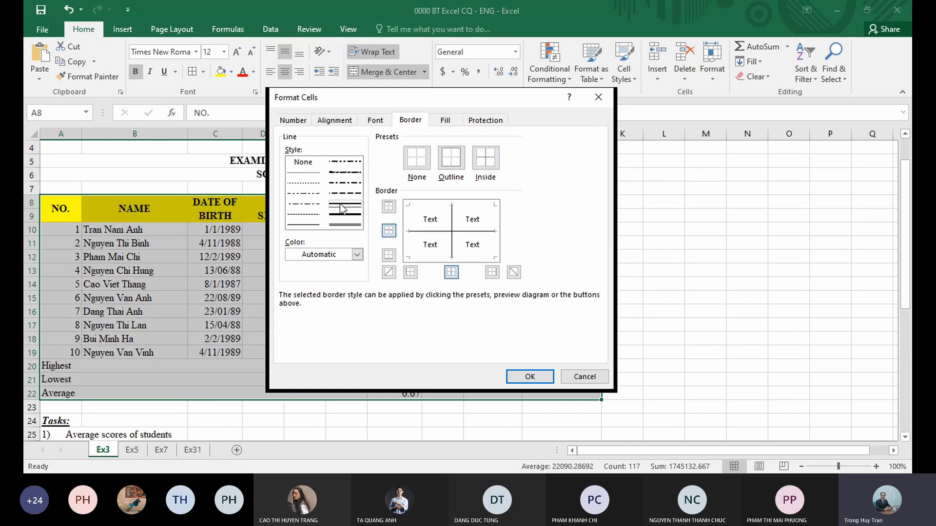
{"action": "left_click", "coordinate": [453, 173]}
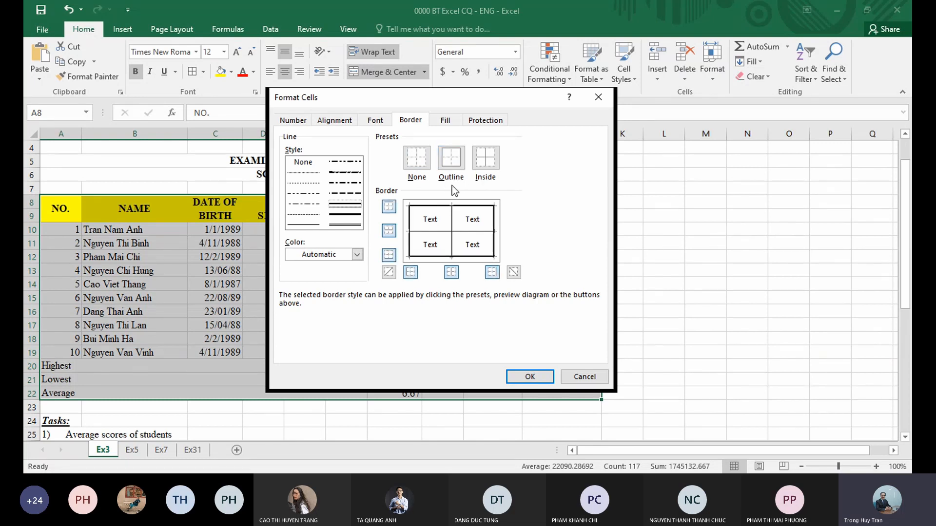
{"action": "left_click", "coordinate": [530, 377]}
{"action": "left_click", "coordinate": [658, 270]}
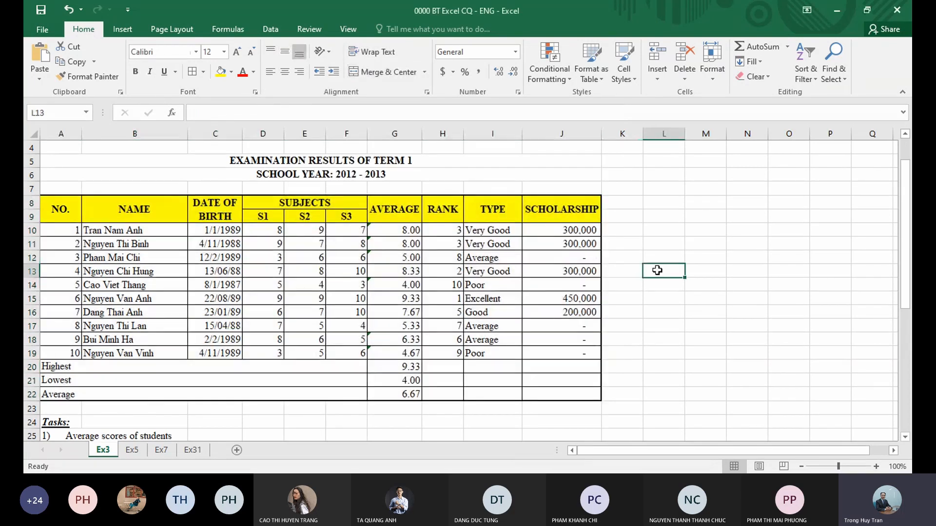
- Make the Highest, Lowest and Average rows bold and right-align their three labels
{"action": "left_click_drag", "start_coordinate": [342, 366], "coordinate": [558, 390]}
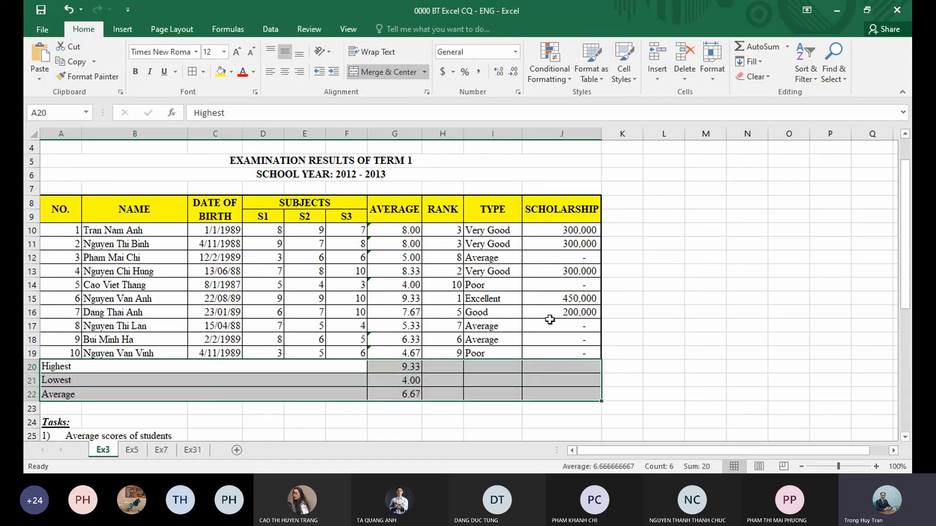
{"action": "left_click", "coordinate": [141, 71]}
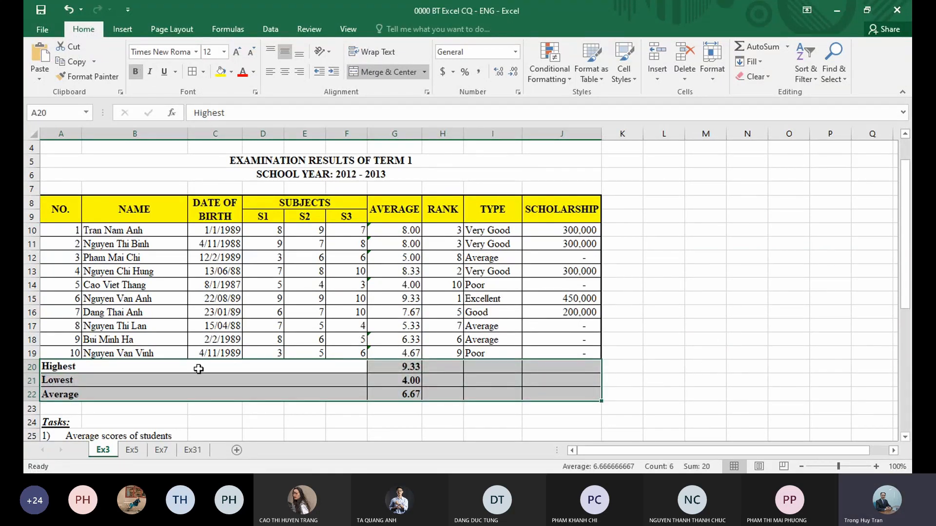
{"action": "left_click_drag", "start_coordinate": [198, 369], "coordinate": [195, 392]}
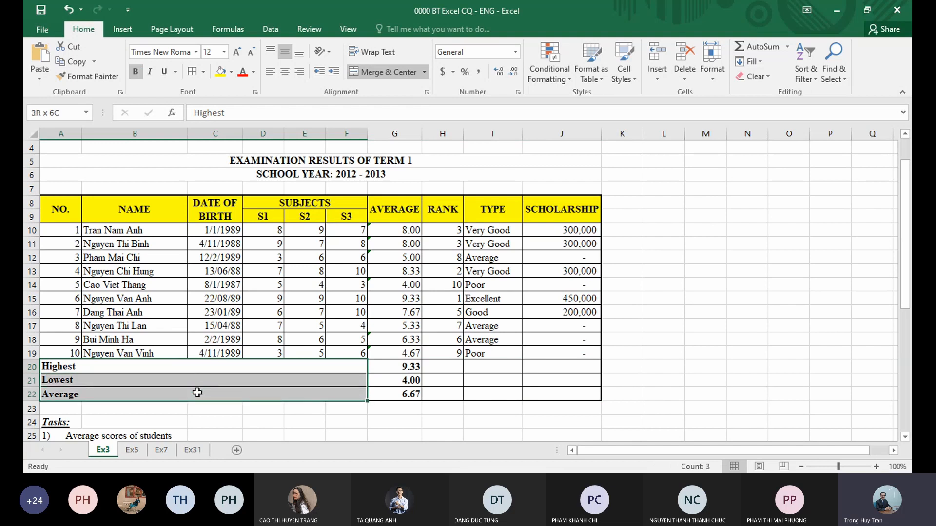
{"action": "left_click", "coordinate": [297, 73]}
{"action": "left_click", "coordinate": [286, 72]}
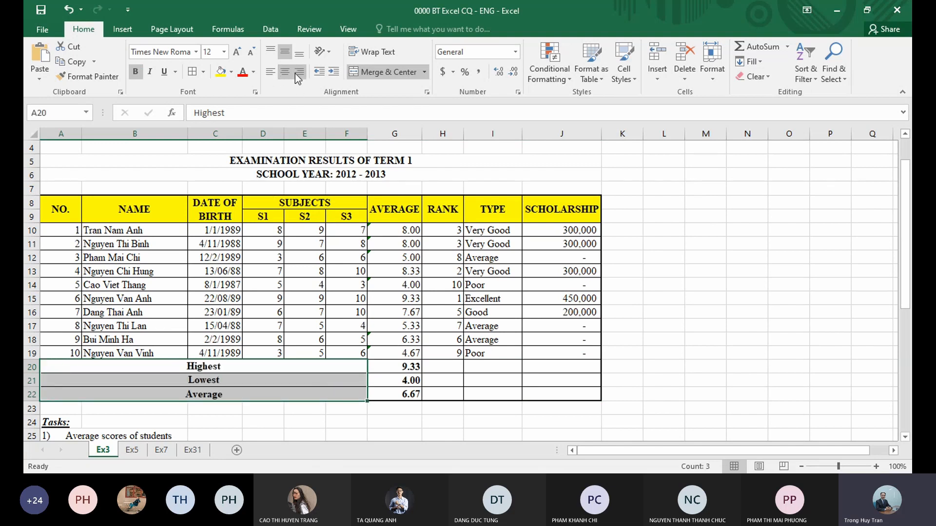
{"action": "left_click", "coordinate": [297, 74]}
{"action": "left_click", "coordinate": [665, 313]}
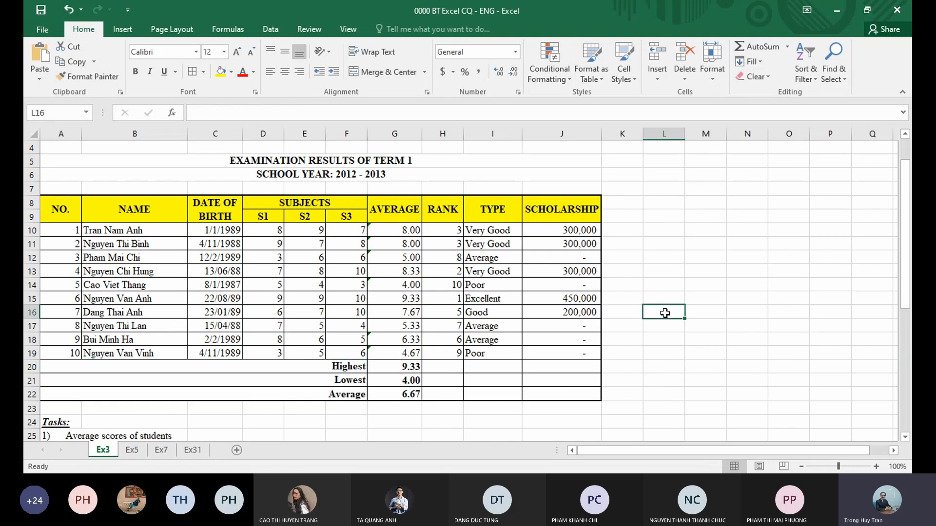
- Preview how the Ex3 sheet prints, then return to the worksheet
{"action": "scroll", "coordinate": [665, 313], "scroll_direction": "down", "scroll_amount": 1}
{"action": "scroll", "coordinate": [684, 278], "scroll_direction": "up", "scroll_amount": 2}
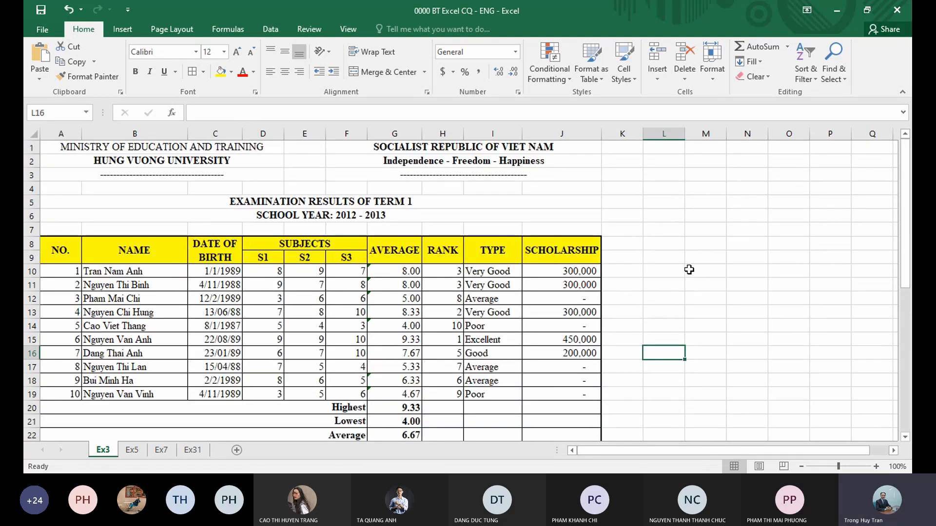
{"action": "left_click", "coordinate": [621, 215]}
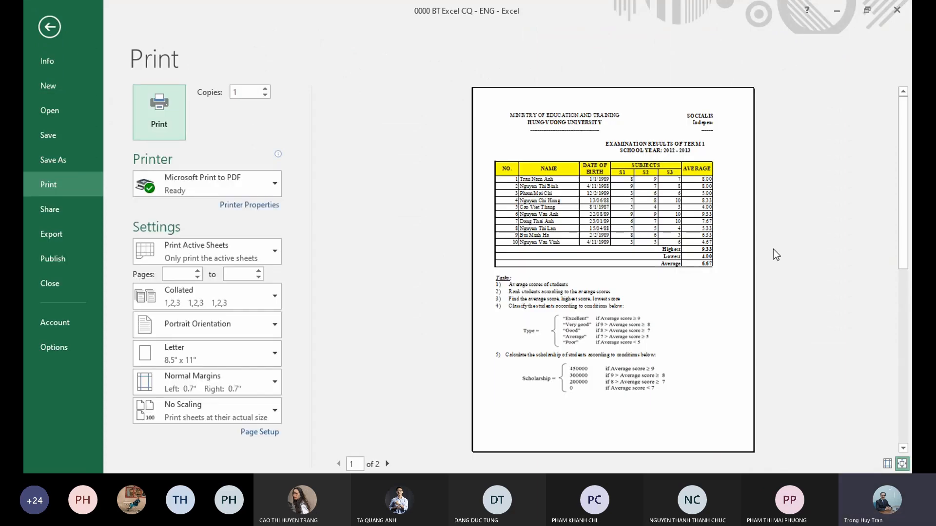
{"action": "left_click", "coordinate": [49, 27]}
{"action": "scroll", "coordinate": [678, 299], "scroll_direction": "down", "scroll_amount": 2}
{"action": "scroll", "coordinate": [678, 300], "scroll_direction": "up", "scroll_amount": 2}
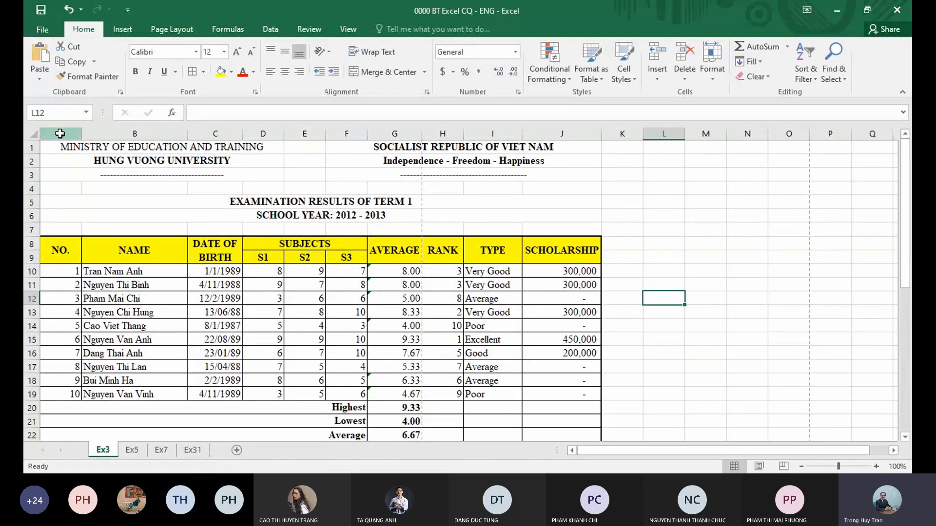
- Examine where the page break falls across columns A to J and which columns belong to each printed page
{"action": "left_click", "coordinate": [60, 134]}
{"action": "left_click", "coordinate": [573, 130]}
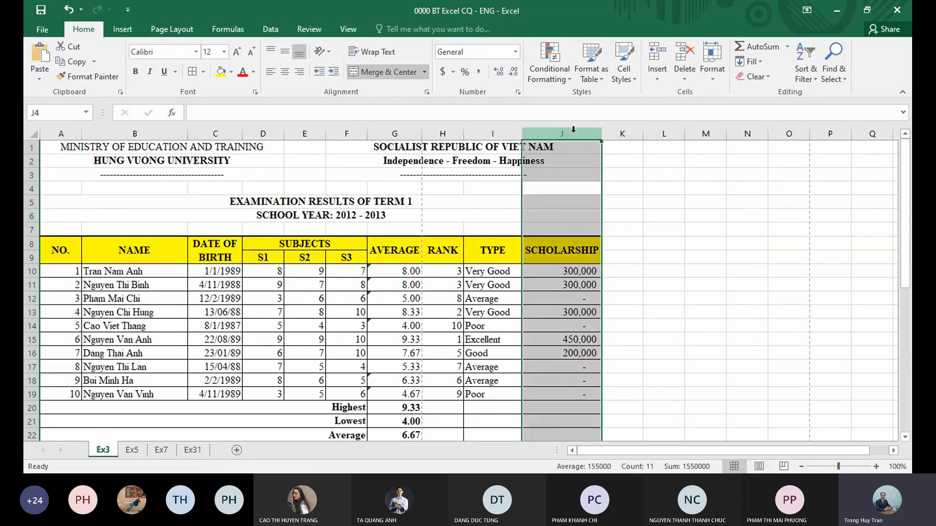
{"action": "left_click", "coordinate": [642, 216]}
{"action": "scroll", "coordinate": [643, 217], "scroll_direction": "down", "scroll_amount": 1}
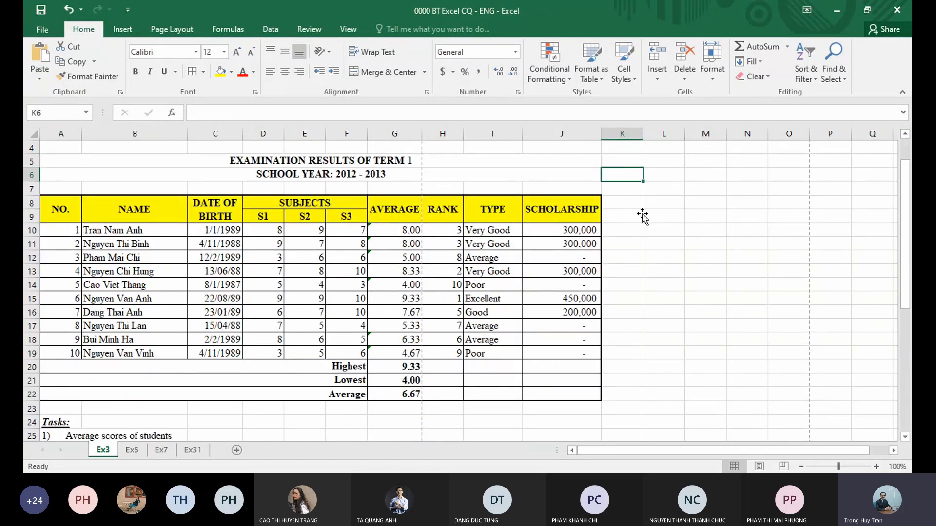
{"action": "scroll", "coordinate": [542, 187], "scroll_direction": "up", "scroll_amount": 1}
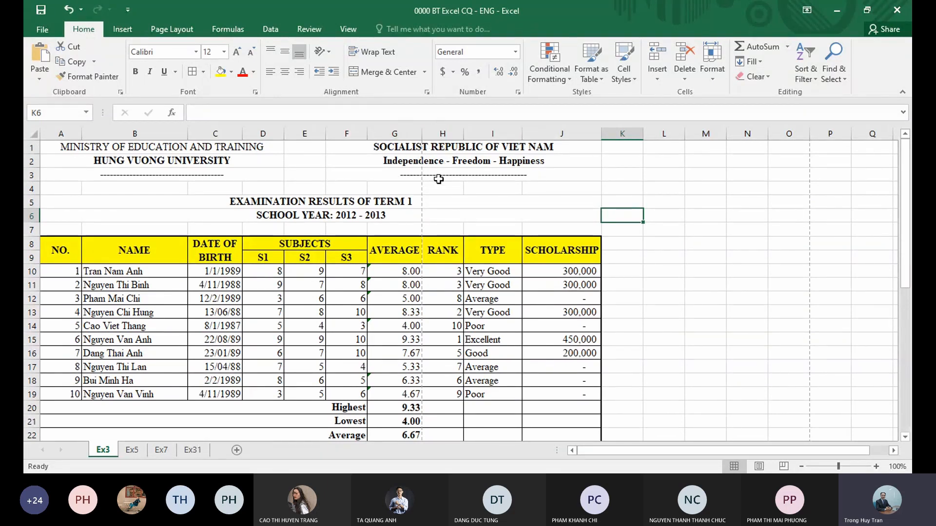
{"action": "left_click", "coordinate": [395, 133]}
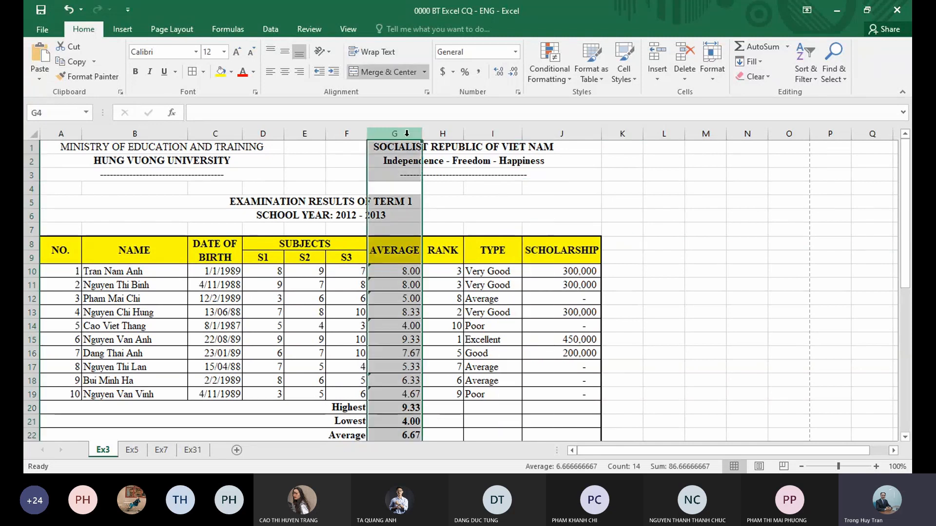
{"action": "left_click", "coordinate": [437, 133]}
{"action": "left_click", "coordinate": [565, 198]}
{"action": "left_click", "coordinate": [615, 215]}
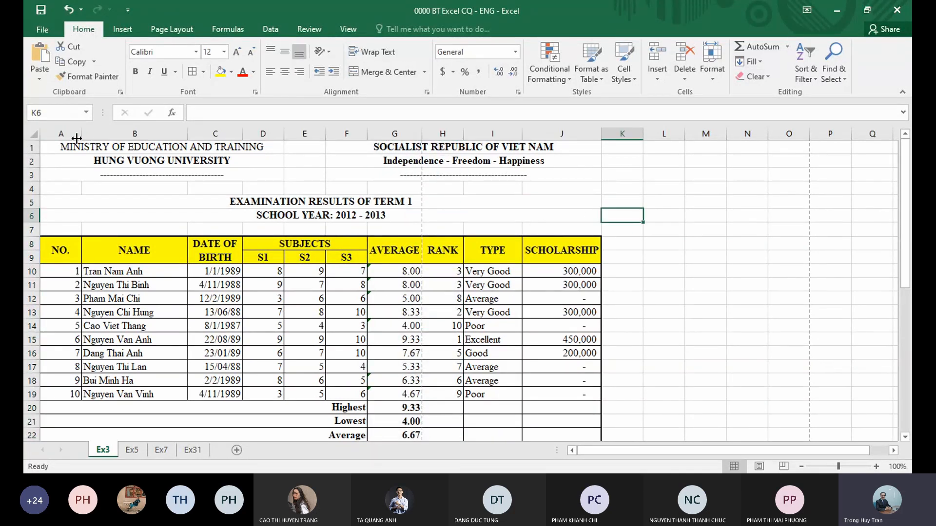
{"action": "left_click_drag", "start_coordinate": [59, 131], "coordinate": [376, 131]}
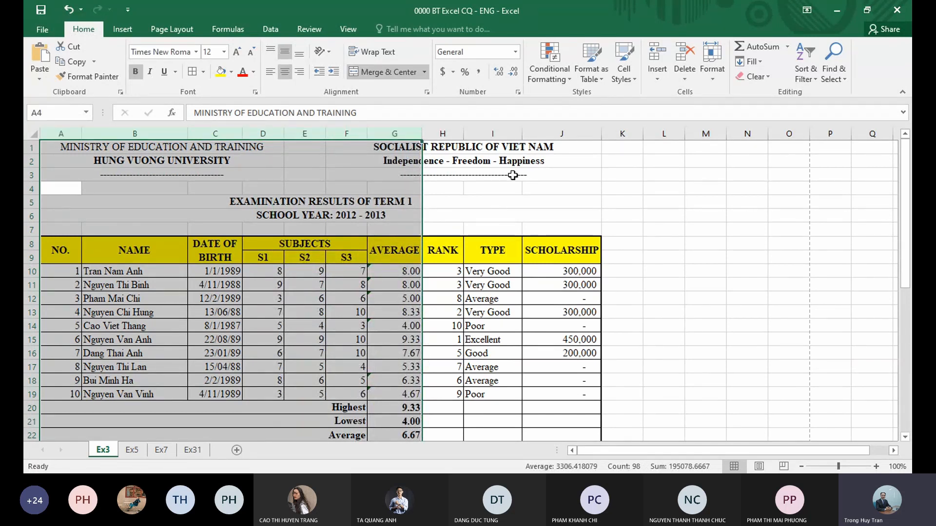
{"action": "left_click", "coordinate": [559, 190]}
{"action": "left_click", "coordinate": [450, 136]}
{"action": "left_click_drag", "start_coordinate": [449, 136], "coordinate": [560, 134]}
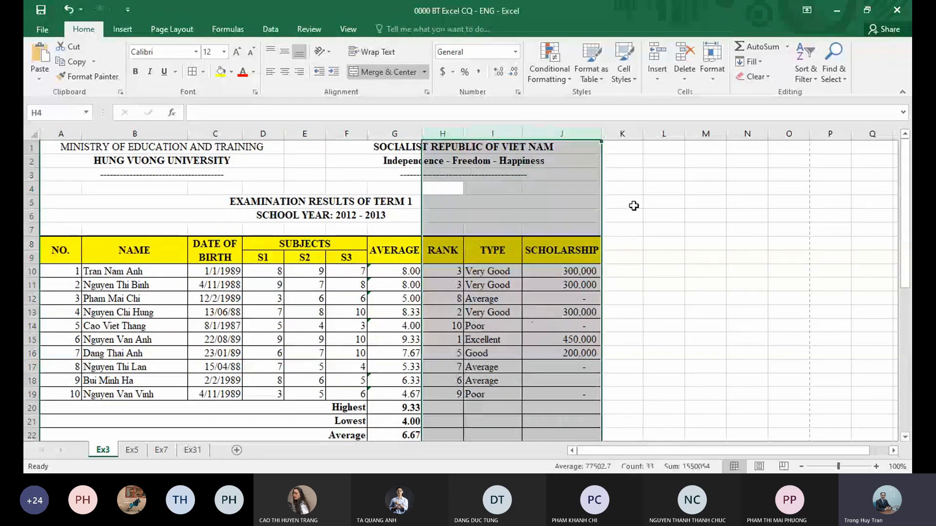
{"action": "left_click", "coordinate": [661, 229]}
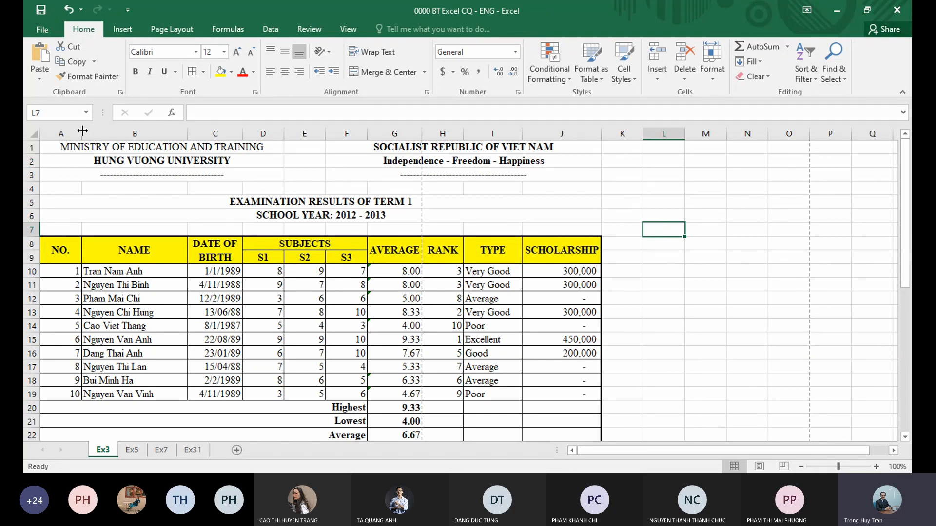
- Narrow columns A, B, D to F and H so that more of the table fits on the first printed page
{"action": "left_click_drag", "start_coordinate": [83, 131], "coordinate": [72, 132]}
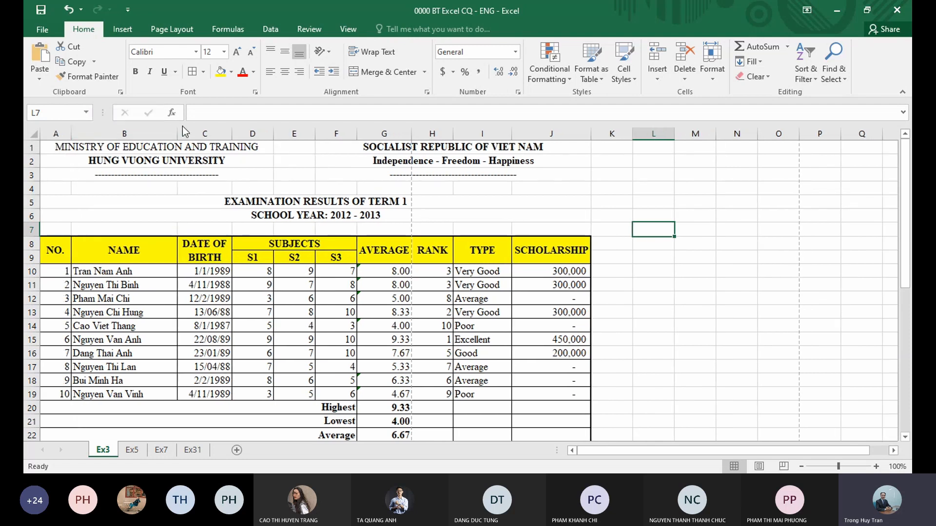
{"action": "left_click_drag", "start_coordinate": [178, 129], "coordinate": [157, 131]}
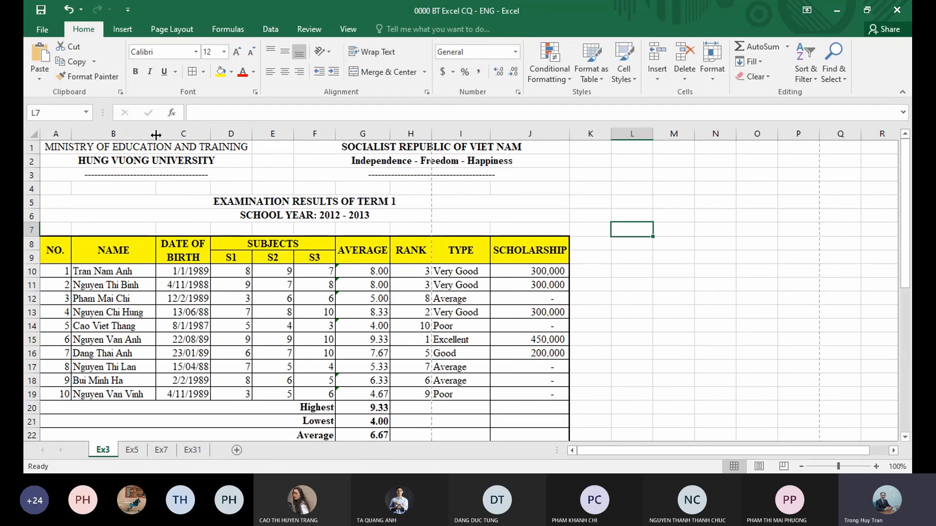
{"action": "left_click_drag", "start_coordinate": [223, 128], "coordinate": [315, 133]}
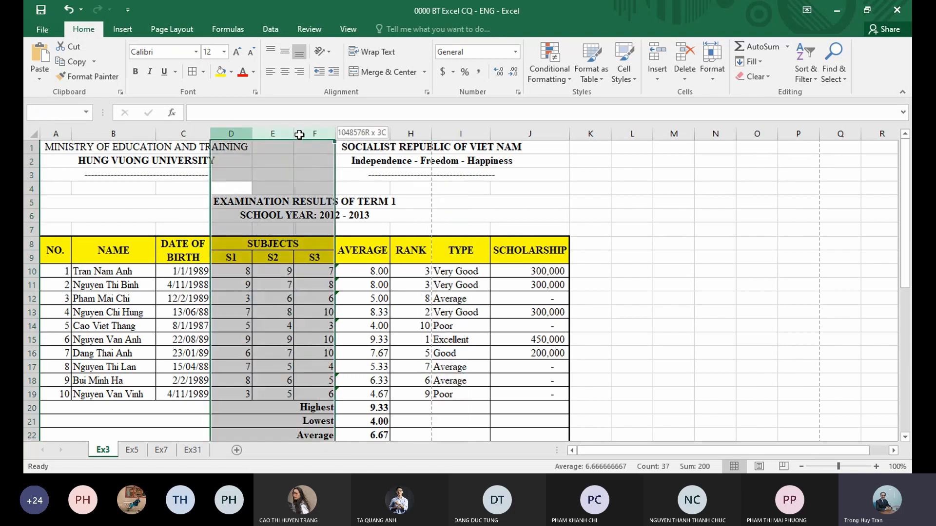
{"action": "left_click_drag", "start_coordinate": [252, 134], "coordinate": [245, 133]}
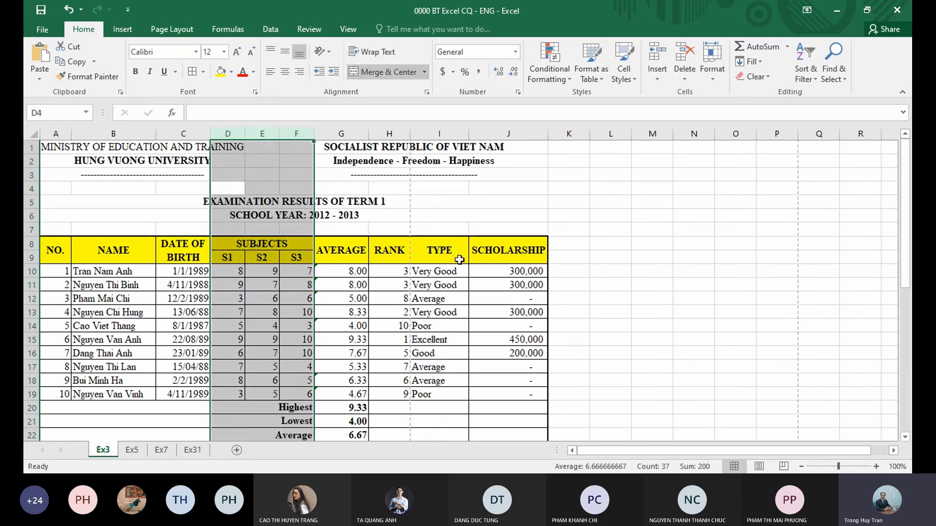
{"action": "left_click", "coordinate": [395, 281]}
{"action": "scroll", "coordinate": [394, 281], "scroll_direction": "down", "scroll_amount": 1}
{"action": "scroll", "coordinate": [405, 220], "scroll_direction": "up", "scroll_amount": 1}
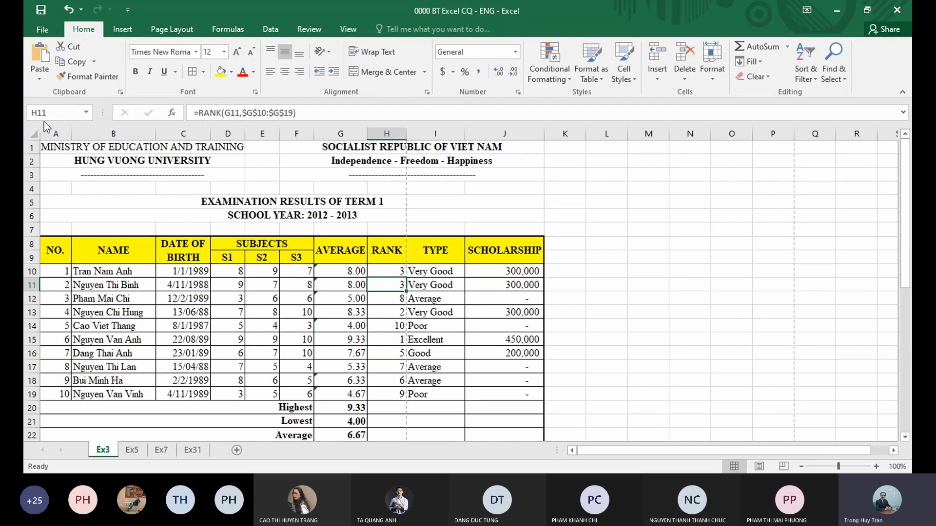
- Check which columns lie before and after the page break with the narrowed column widths
{"action": "left_click", "coordinate": [54, 134]}
{"action": "left_click", "coordinate": [396, 132]}
{"action": "left_click_drag", "start_coordinate": [396, 132], "coordinate": [54, 133]}
{"action": "left_click_drag", "start_coordinate": [436, 134], "coordinate": [490, 135]}
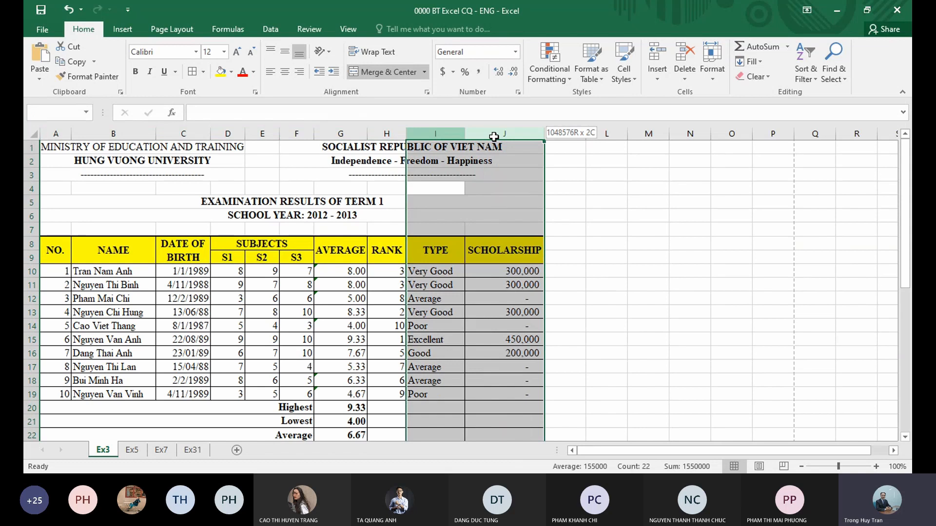
{"action": "left_click", "coordinate": [608, 215]}
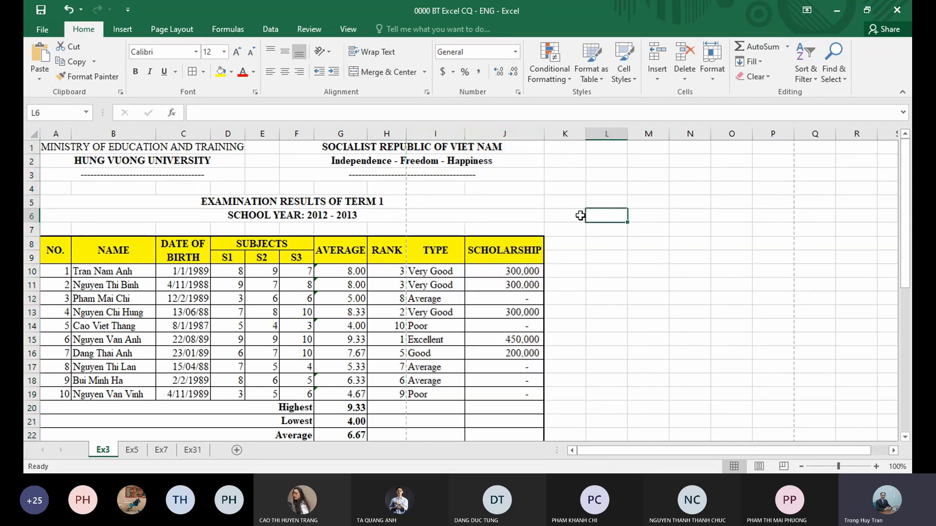
- Set the sheet's paper size to A4 and its page orientation to landscape
{"action": "left_click", "coordinate": [175, 35]}
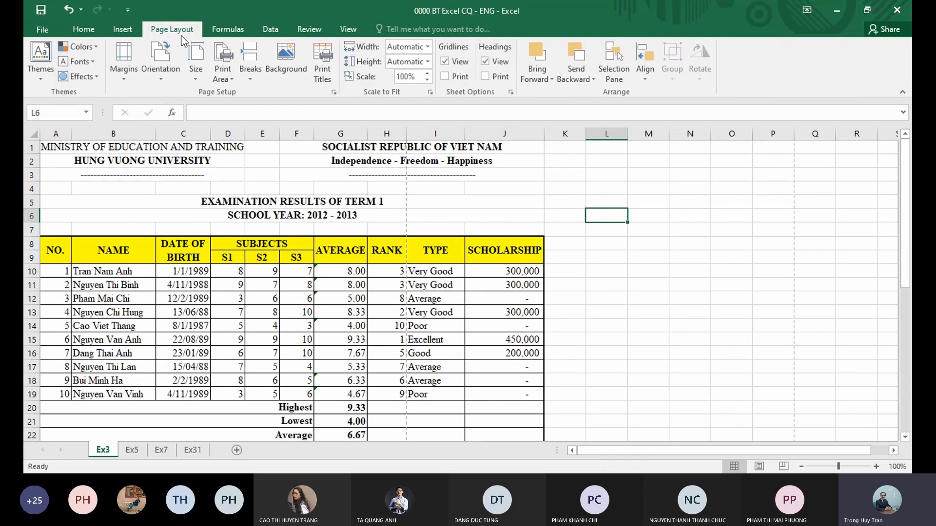
{"action": "left_click", "coordinate": [196, 61]}
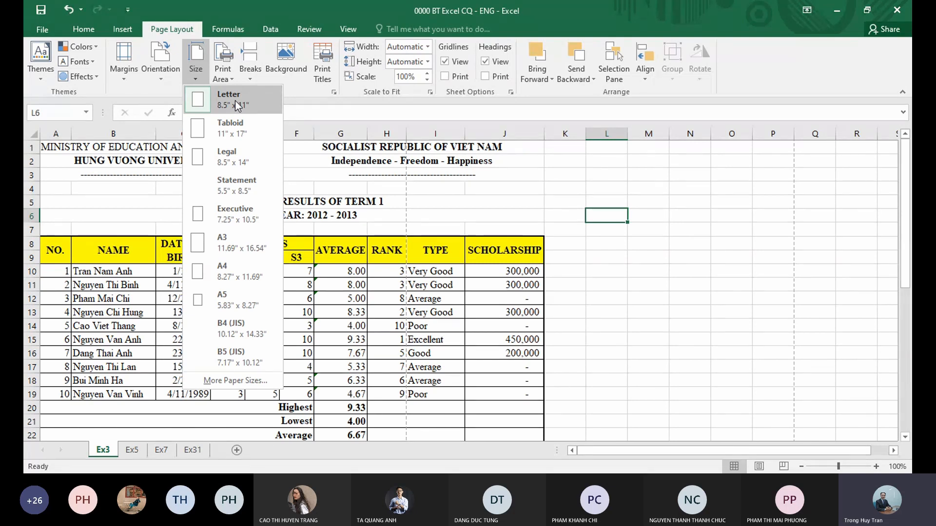
{"action": "left_click", "coordinate": [226, 275]}
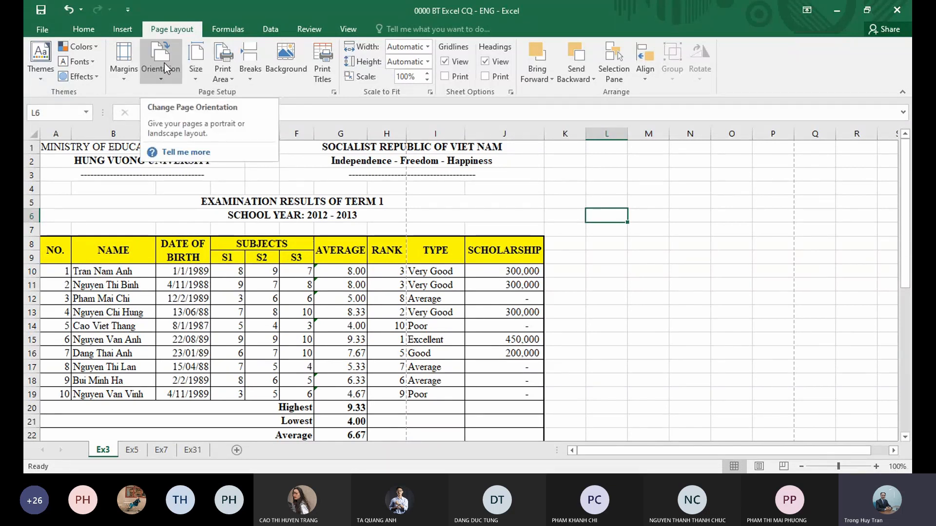
{"action": "left_click", "coordinate": [167, 69]}
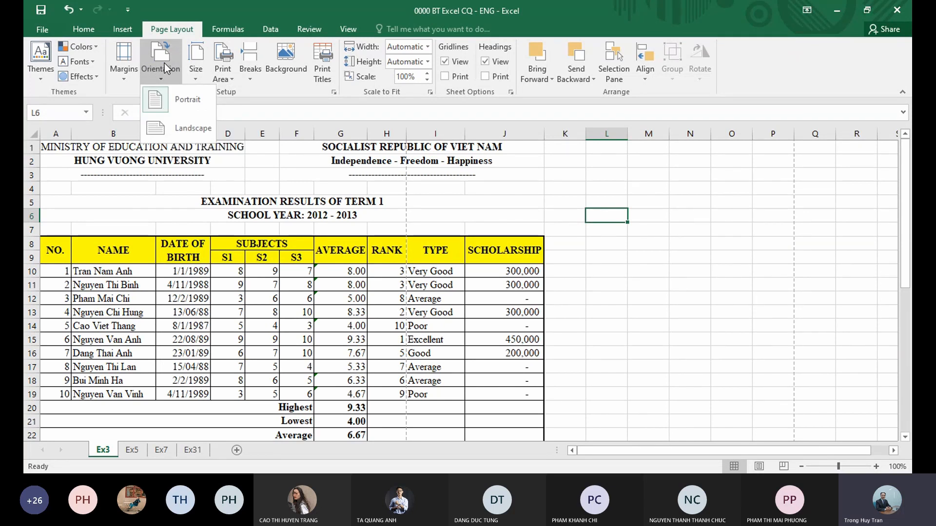
{"action": "left_click", "coordinate": [186, 128]}
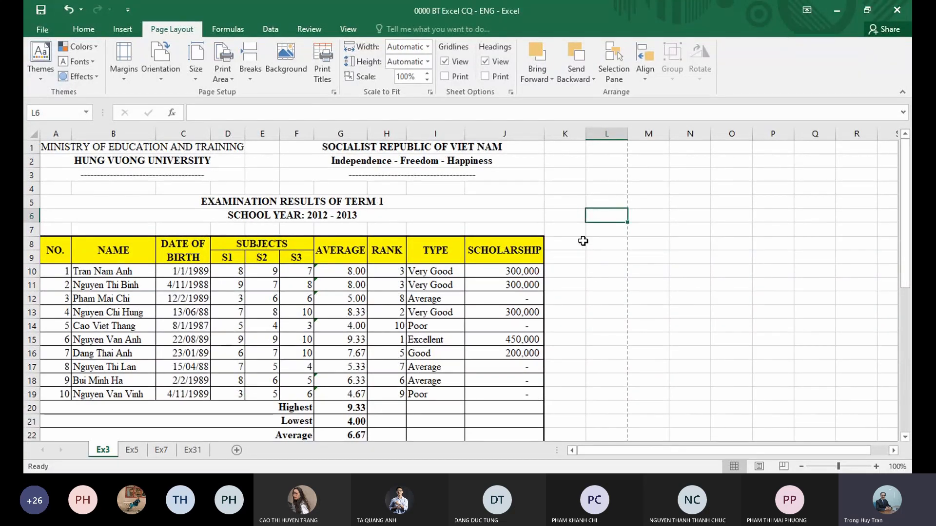
{"action": "scroll", "coordinate": [583, 241], "scroll_direction": "down", "scroll_amount": 1}
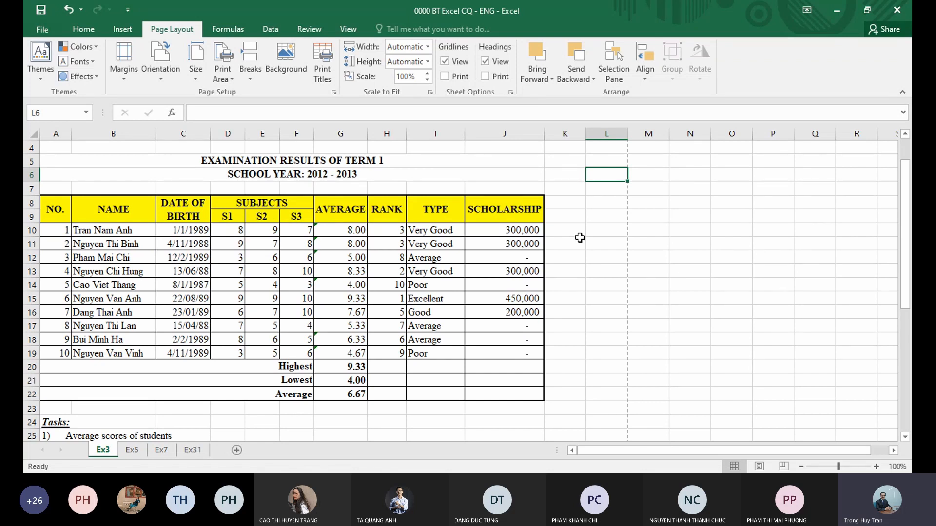
- Check the whole table against the landscape page break and review the selected paper size and orientation
{"action": "left_click", "coordinate": [151, 62]}
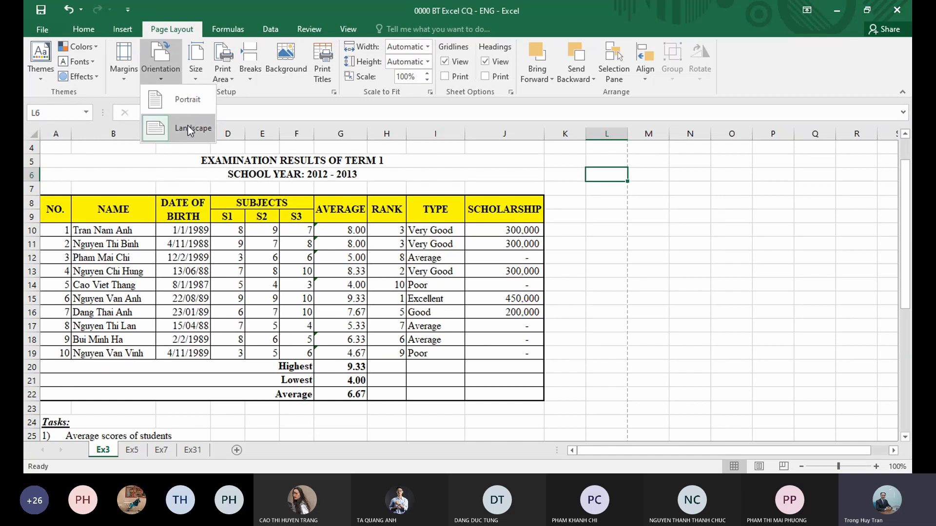
{"action": "left_click", "coordinate": [608, 284]}
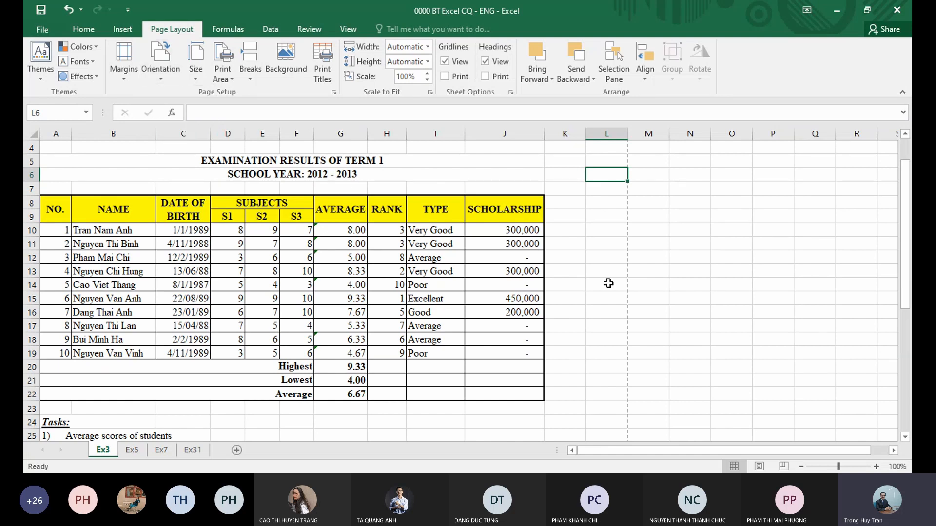
{"action": "scroll", "coordinate": [608, 284], "scroll_direction": "down", "scroll_amount": 1}
{"action": "scroll", "coordinate": [609, 284], "scroll_direction": "down", "scroll_amount": 1}
{"action": "scroll", "coordinate": [609, 283], "scroll_direction": "up", "scroll_amount": 3}
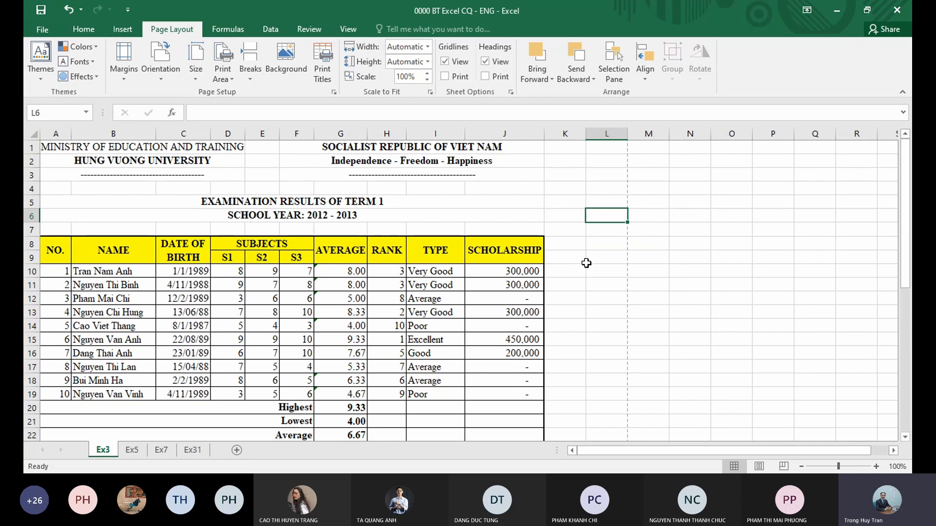
{"action": "scroll", "coordinate": [586, 263], "scroll_direction": "down", "scroll_amount": 2}
{"action": "scroll", "coordinate": [586, 263], "scroll_direction": "down", "scroll_amount": 1}
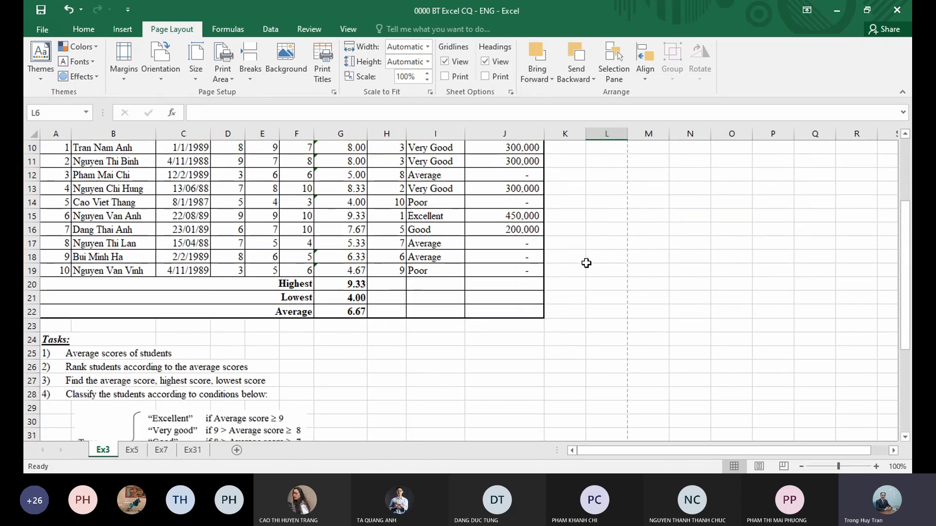
{"action": "scroll", "coordinate": [586, 262], "scroll_direction": "up", "scroll_amount": 3}
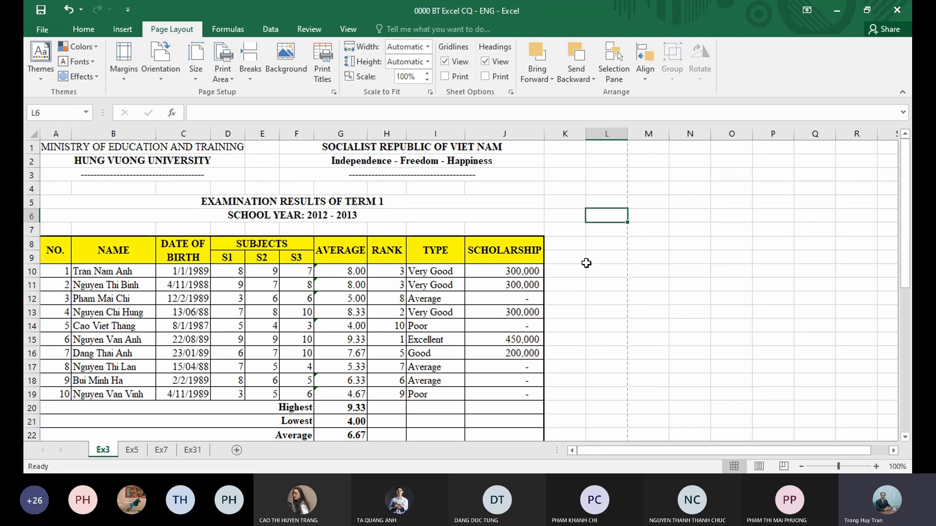
{"action": "left_click", "coordinate": [196, 63]}
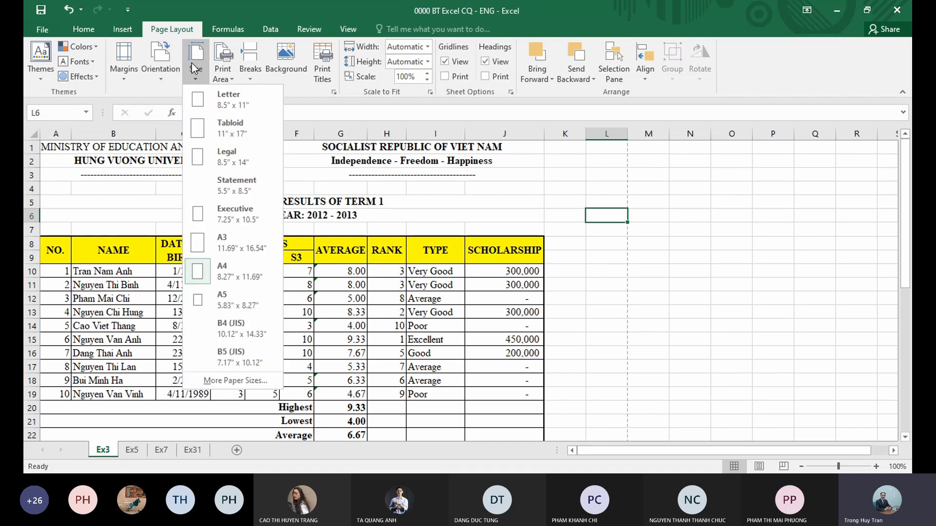
{"action": "left_click", "coordinate": [168, 68]}
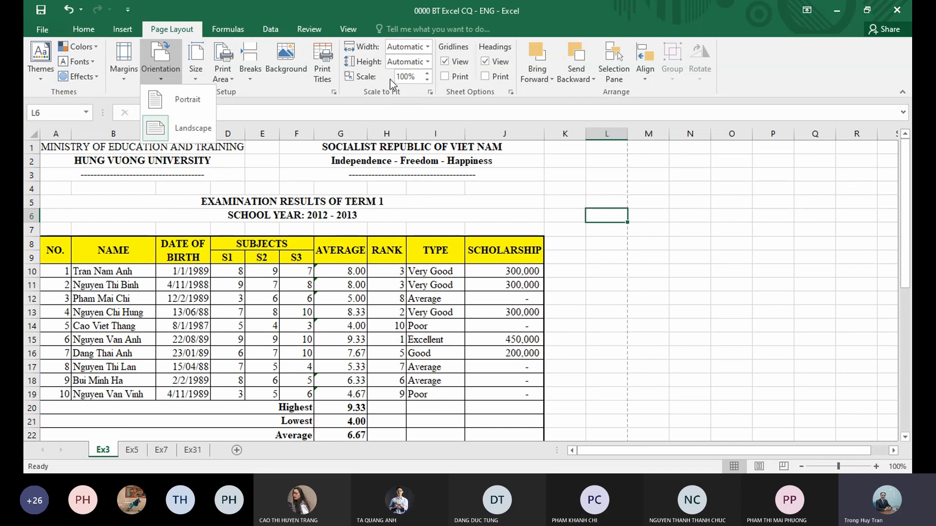
- Try a smaller print scale for the sheet and restore it to 100%
{"action": "left_click", "coordinate": [414, 80]}
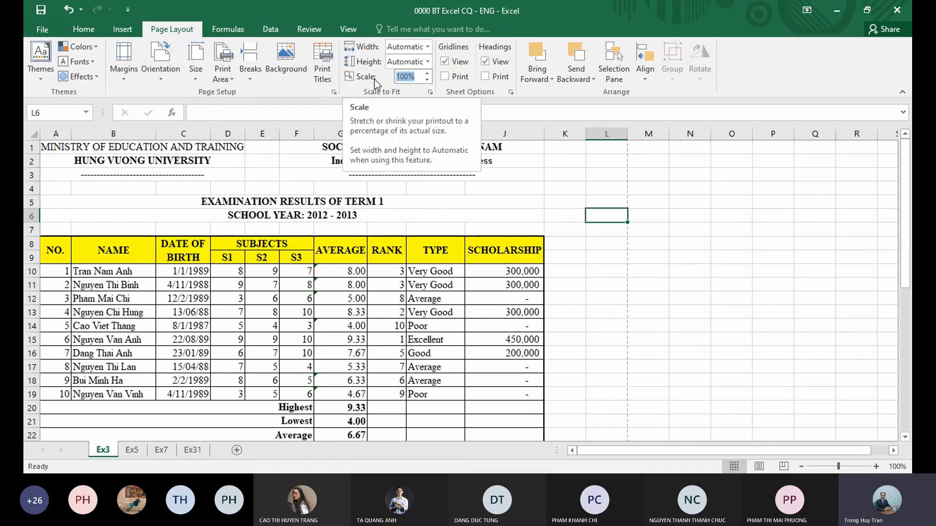
{"action": "left_click", "coordinate": [428, 79]}
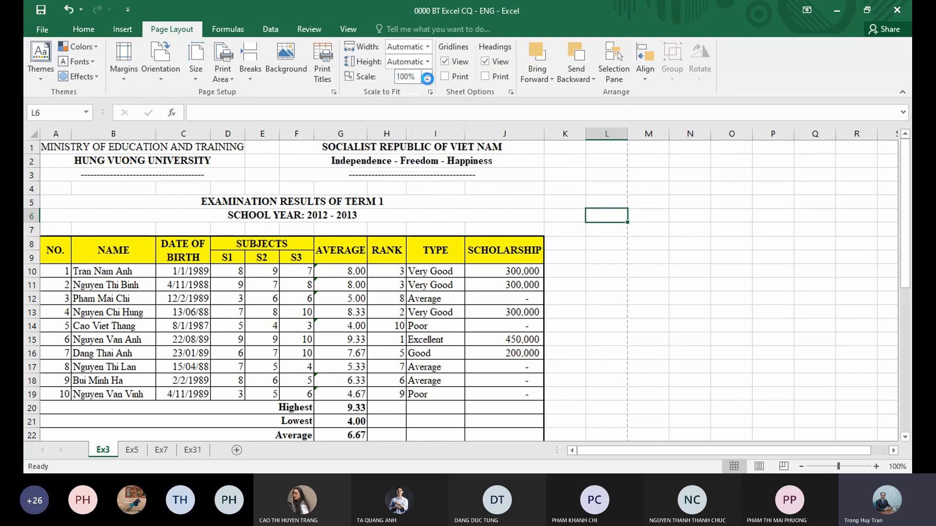
{"action": "left_click", "coordinate": [428, 80]}
{"action": "left_click", "coordinate": [428, 80]}
{"action": "left_click", "coordinate": [115, 298]}
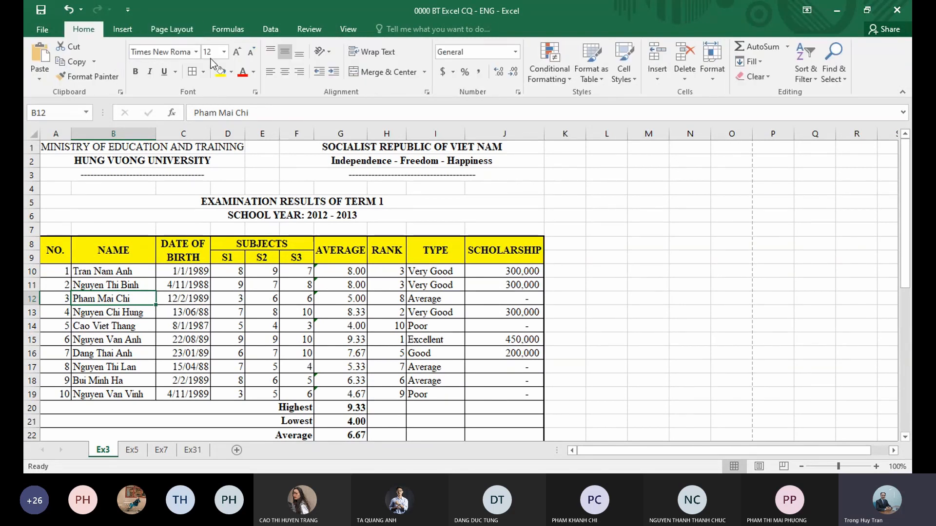
{"action": "left_click", "coordinate": [184, 34]}
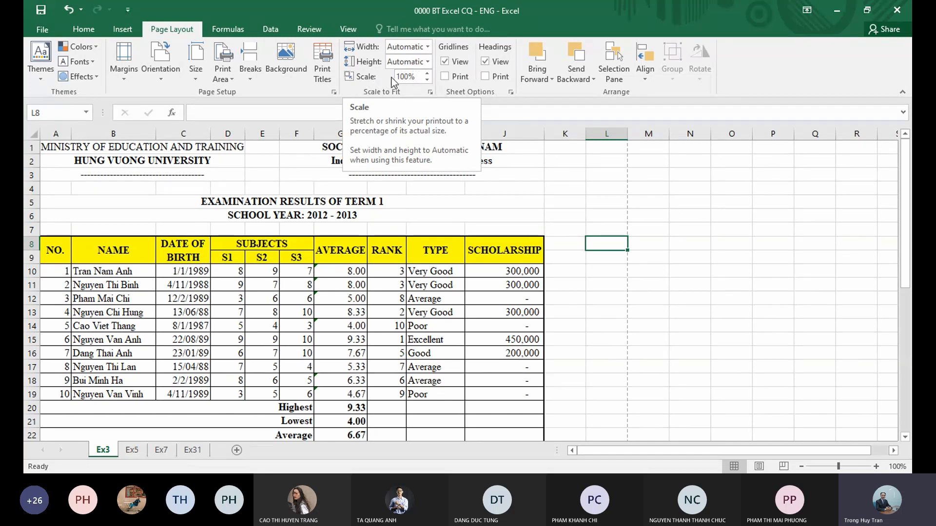
- Examine the results table and tasks against the page breaks, and inspect the formulas in cells I12 and H11
{"action": "left_click", "coordinate": [598, 296]}
{"action": "scroll", "coordinate": [560, 260], "scroll_direction": "down", "scroll_amount": 3}
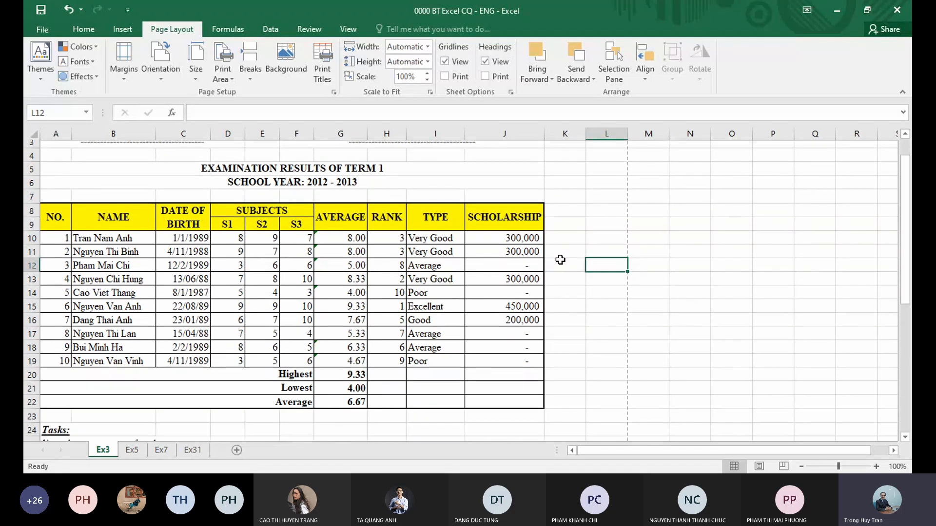
{"action": "scroll", "coordinate": [560, 259], "scroll_direction": "up", "scroll_amount": 3}
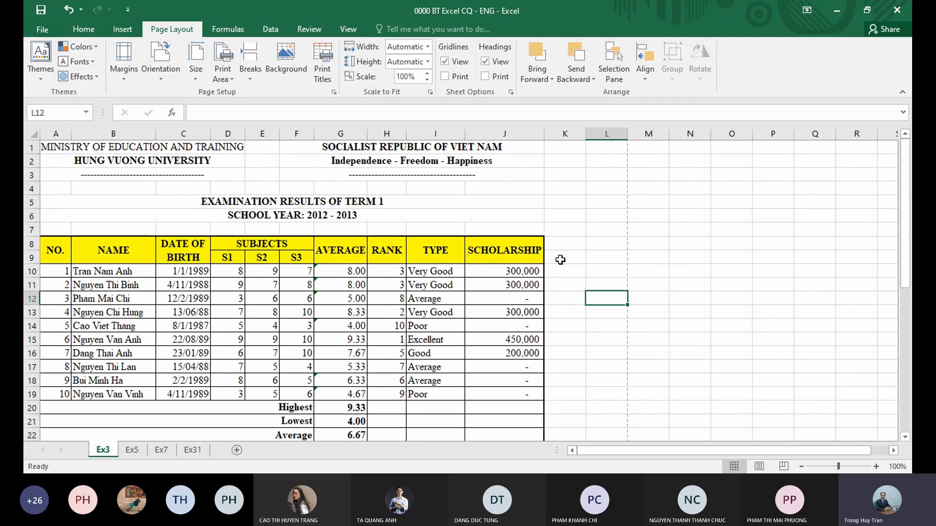
{"action": "scroll", "coordinate": [560, 260], "scroll_direction": "down", "scroll_amount": 5}
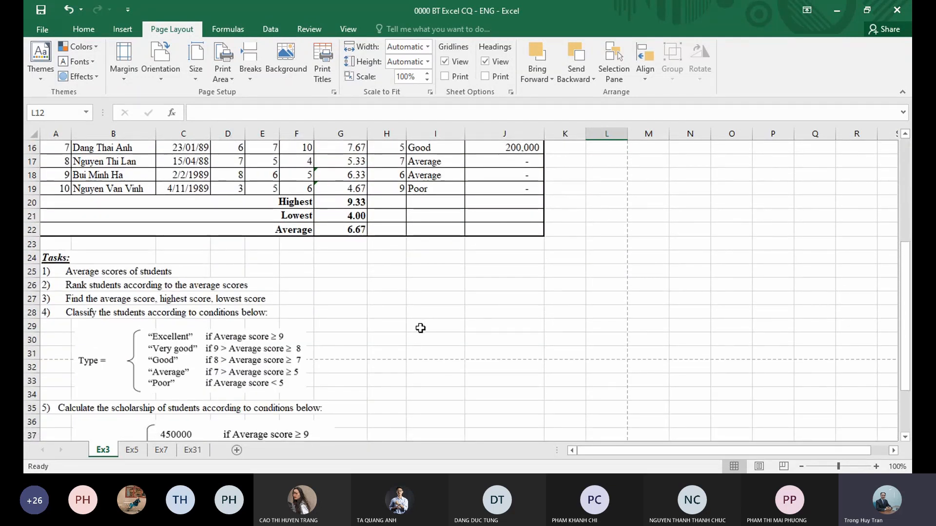
{"action": "scroll", "coordinate": [446, 263], "scroll_direction": "up", "scroll_amount": 4}
{"action": "left_click", "coordinate": [445, 259]}
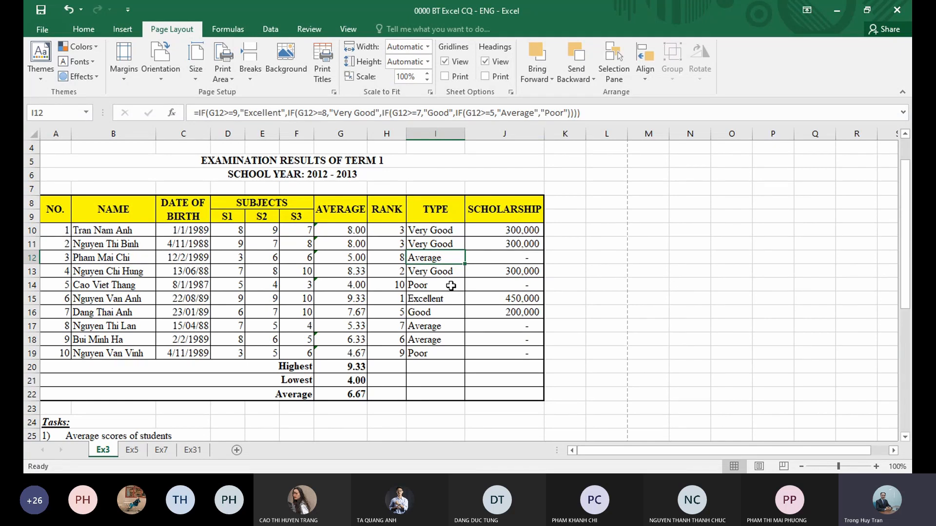
{"action": "left_click", "coordinate": [398, 242]}
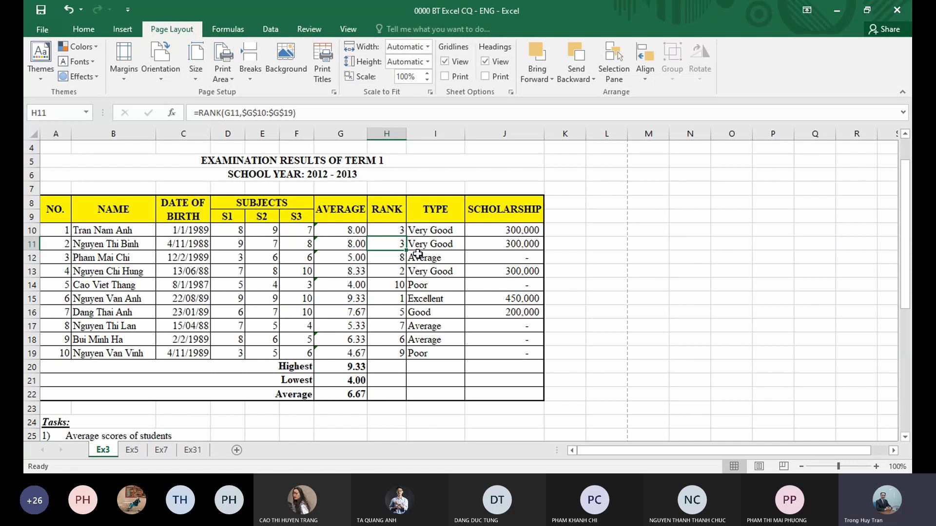
{"action": "left_click", "coordinate": [580, 341]}
{"action": "scroll", "coordinate": [585, 339], "scroll_direction": "up", "scroll_amount": 1}
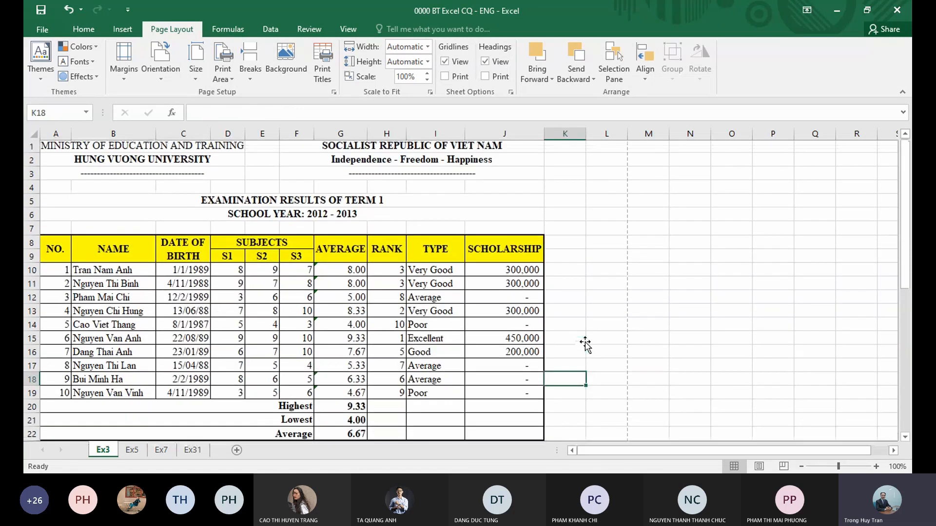